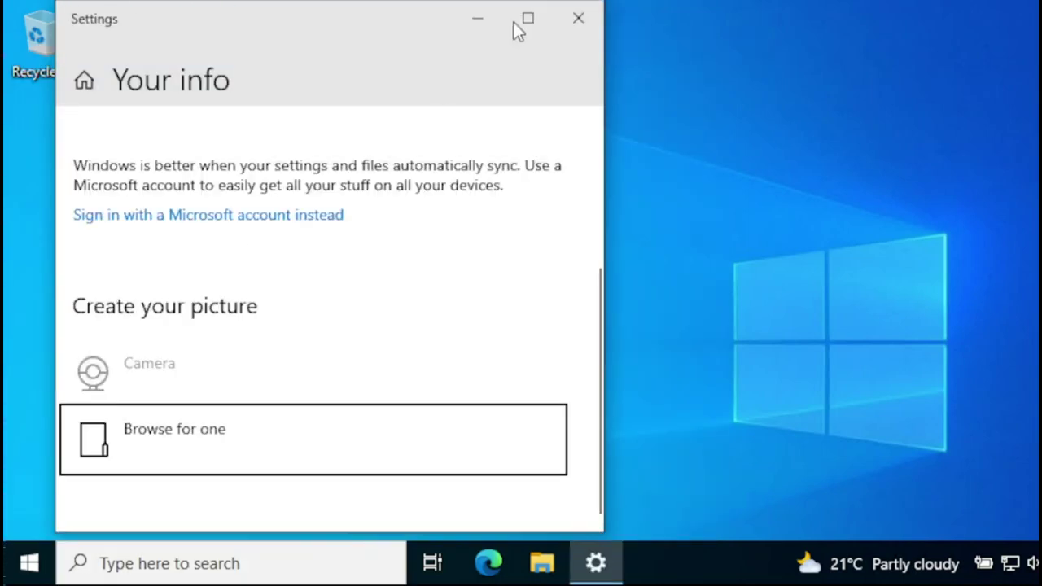
Export the management log files from Access work or school and dismiss the Feedback Hub notice
click(527, 17)
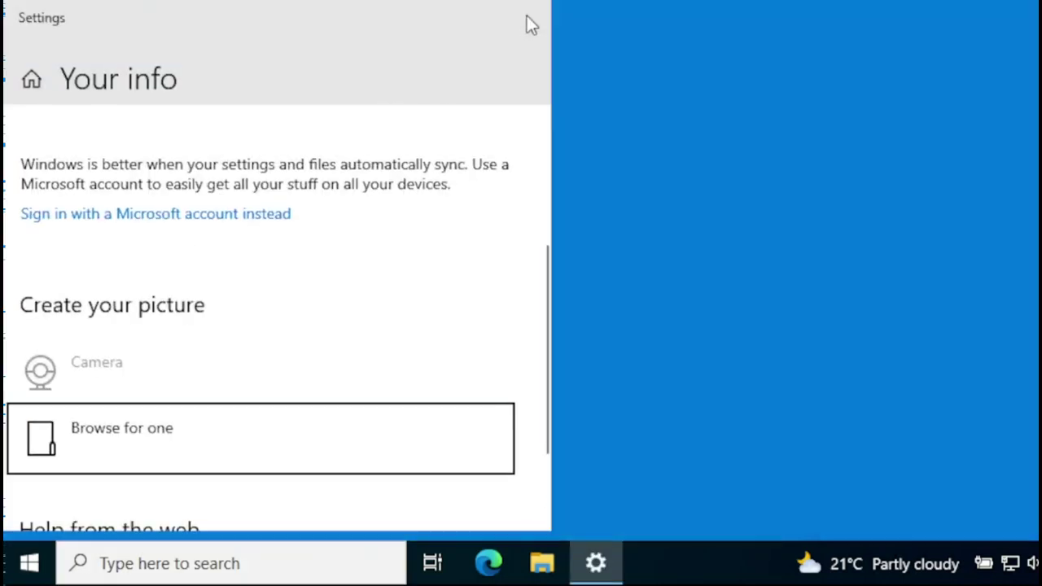
click(162, 403)
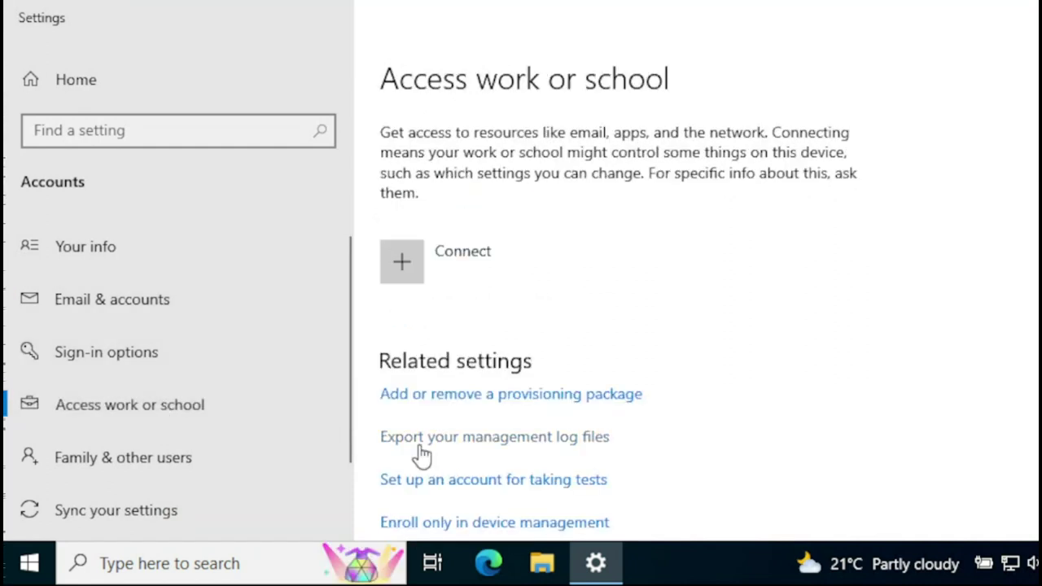
click(531, 442)
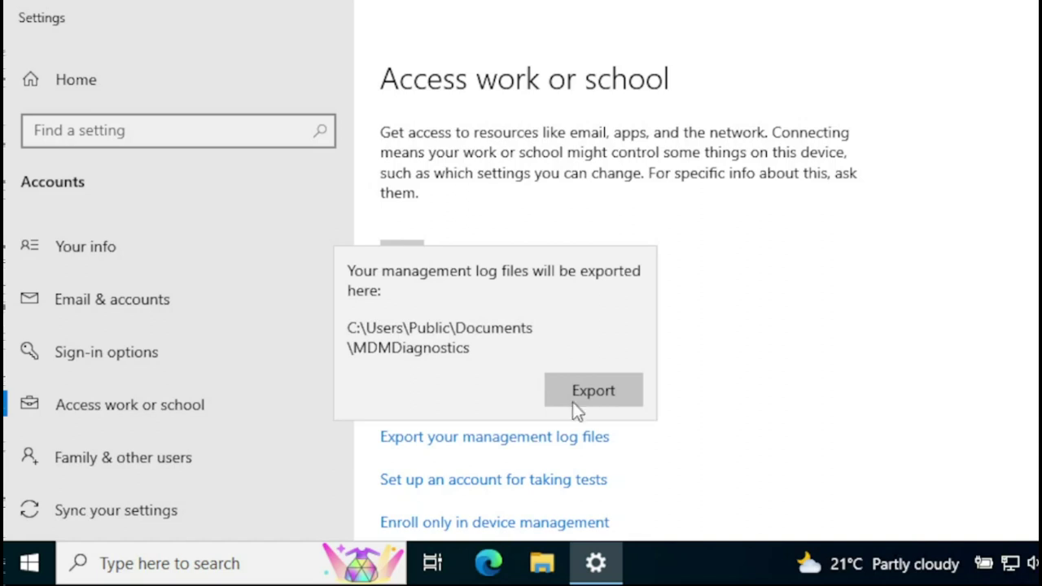
click(578, 395)
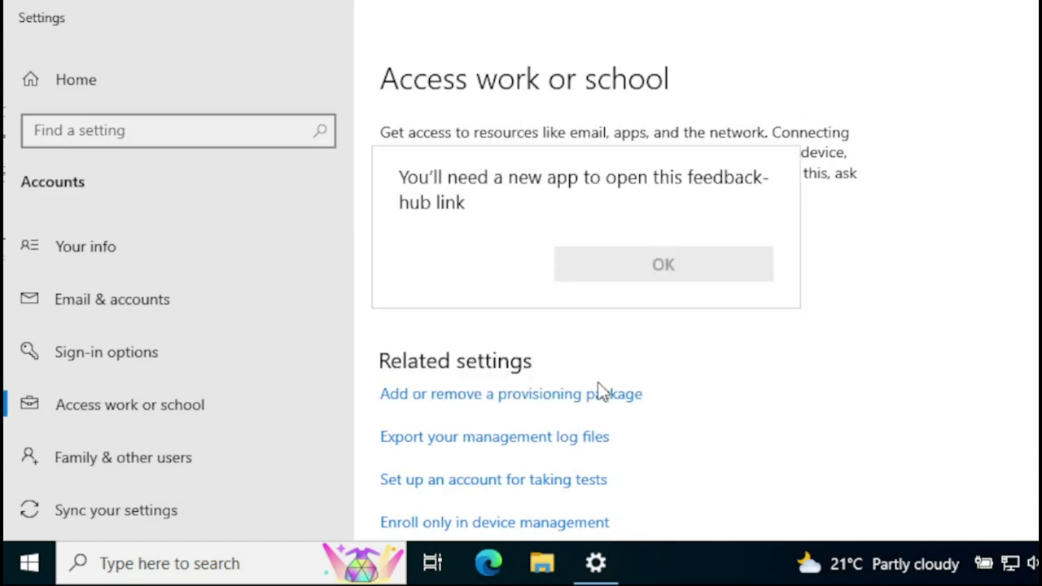
click(540, 568)
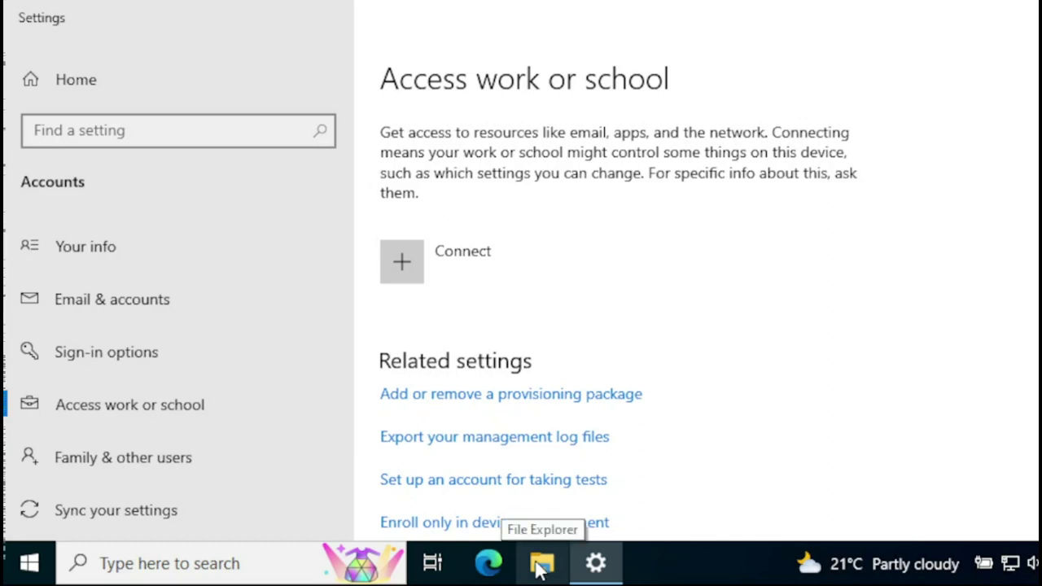
Browse to C:\Users\Public\Public Documents\MDMDiagnostics in File Explorer
click(537, 568)
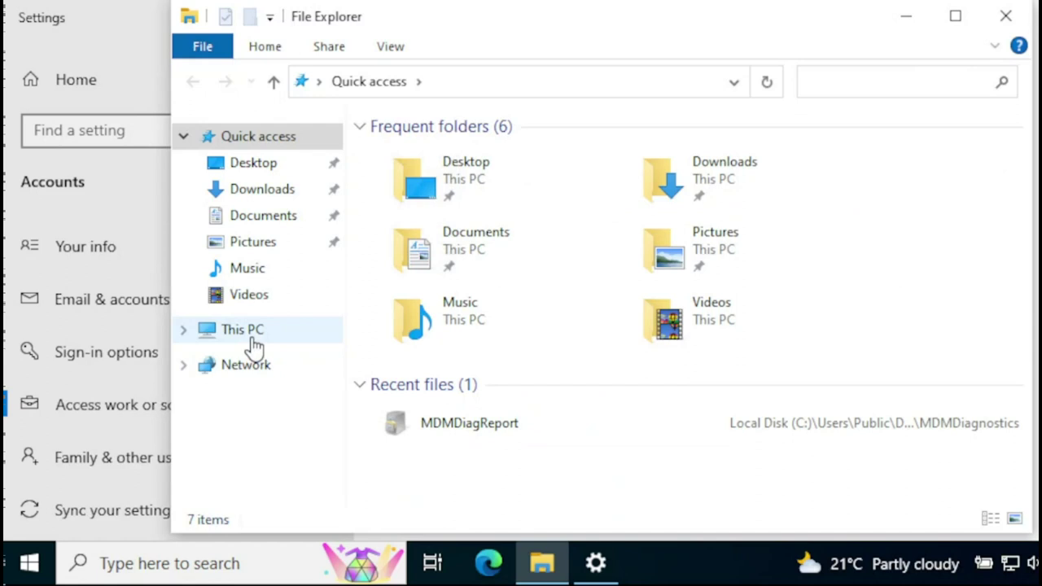
click(252, 335)
double_click(469, 437)
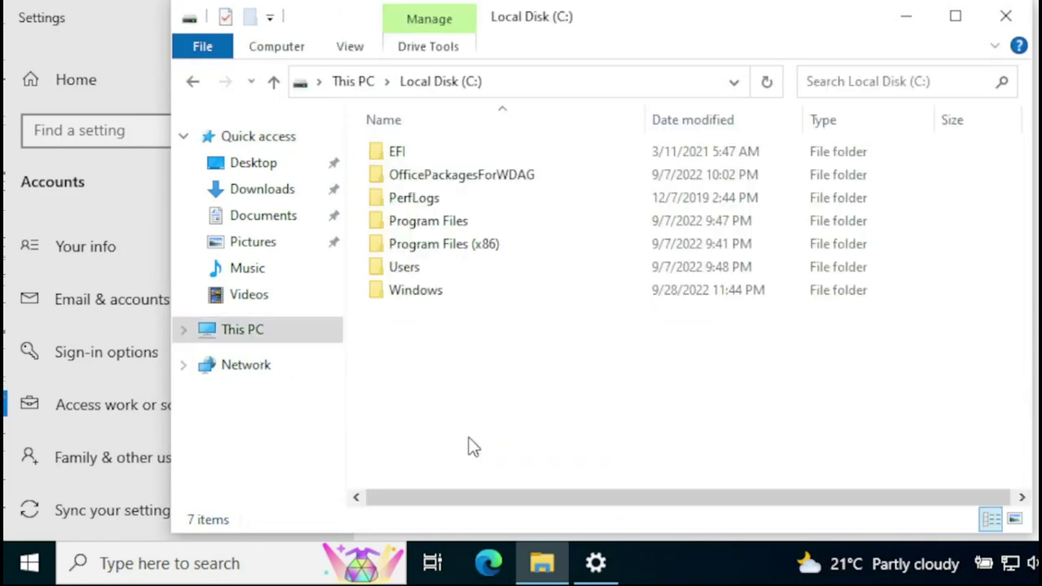
double_click(413, 276)
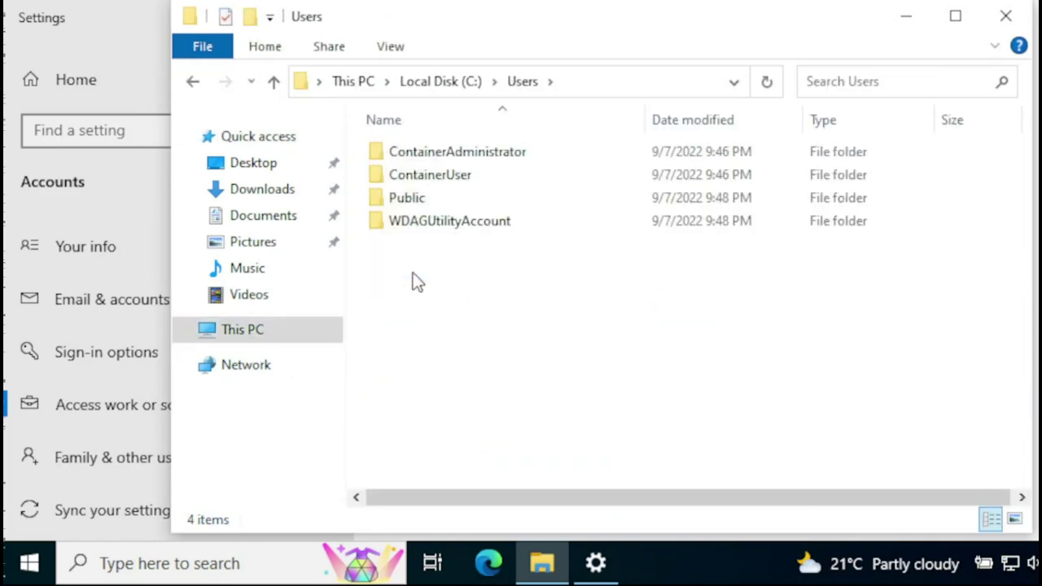
double_click(417, 208)
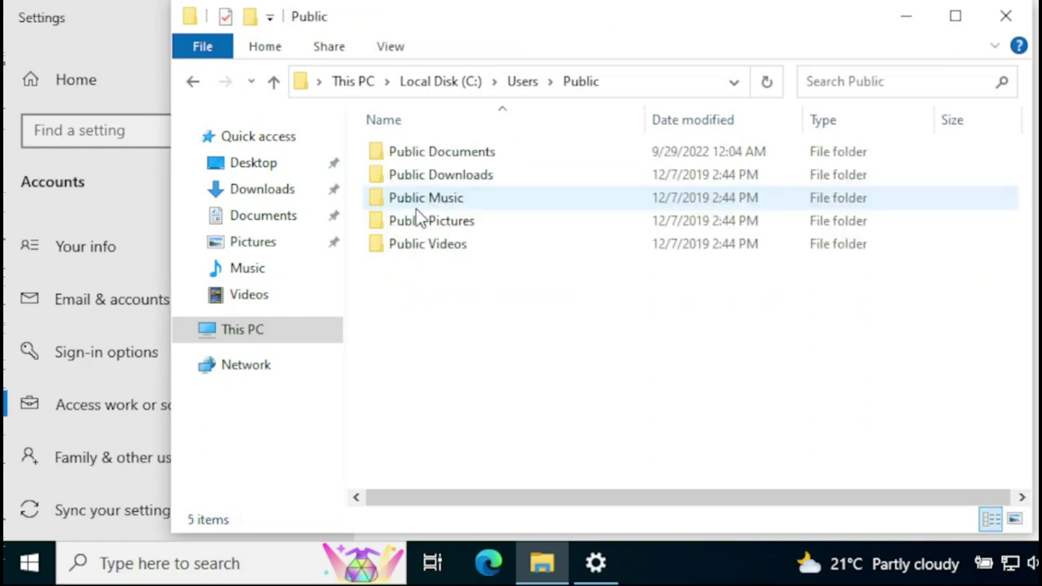
double_click(477, 155)
double_click(476, 154)
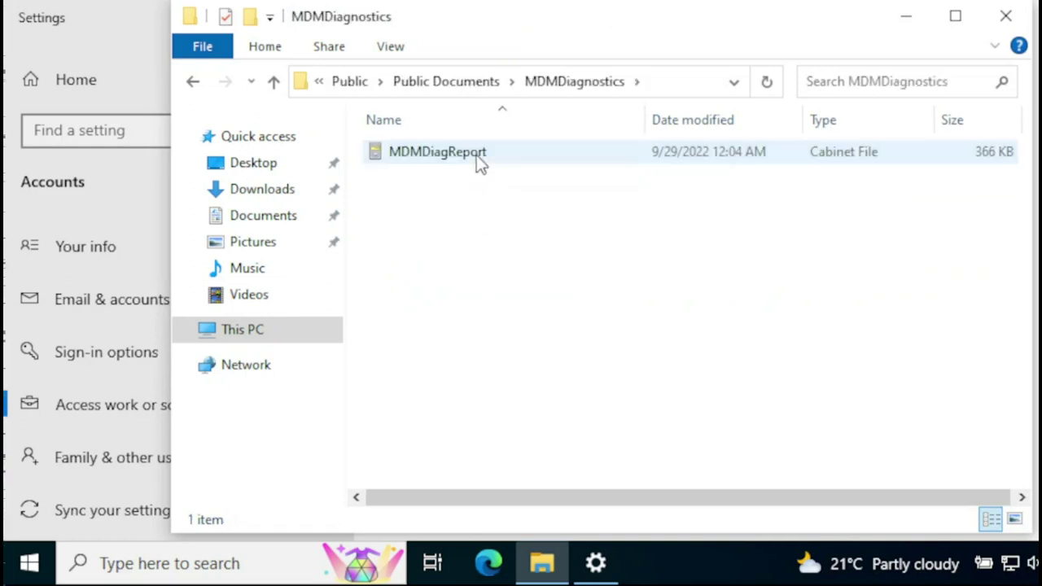
Open MDMDiagReport.cab with Windows Explorer and copy the DeviceHash CSV
right_click(479, 160)
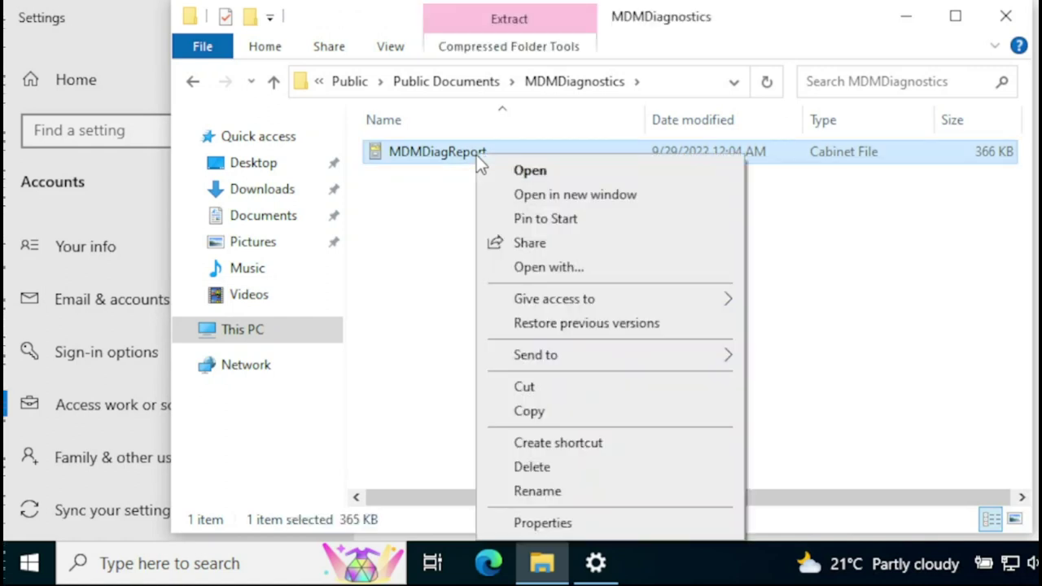
click(536, 267)
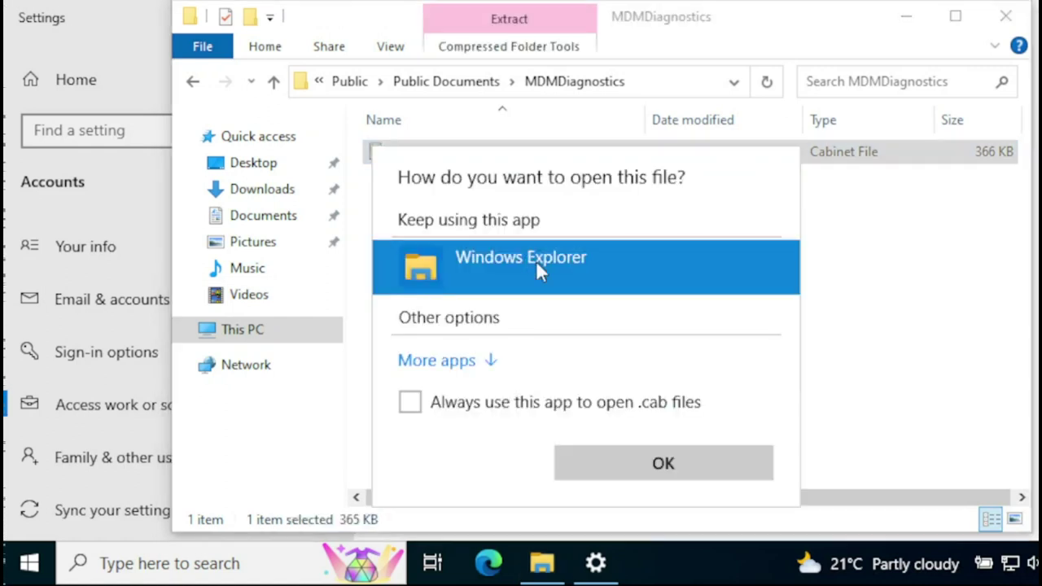
click(659, 465)
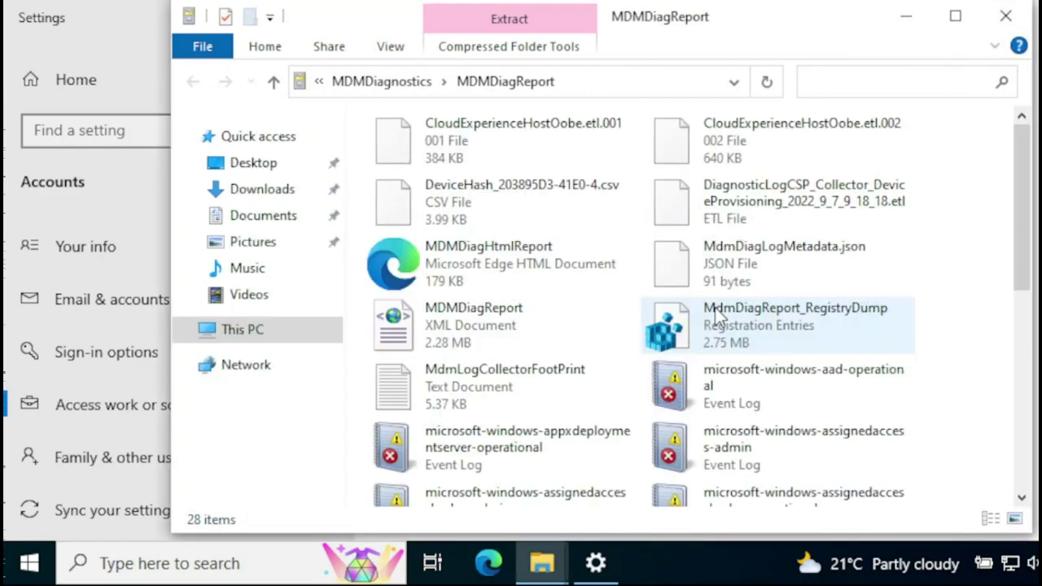
click(514, 202)
right_click(514, 201)
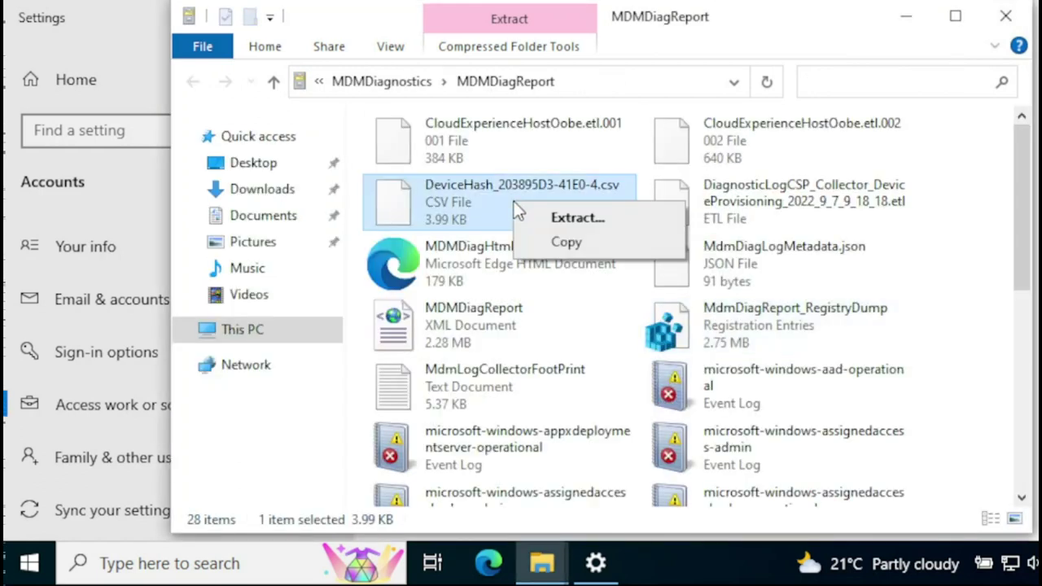
click(560, 239)
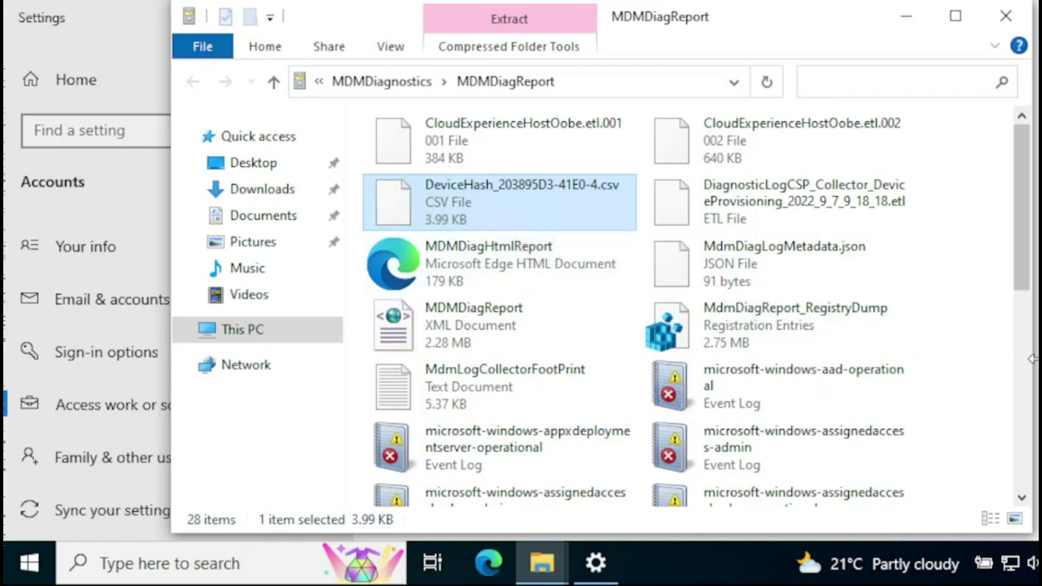
Minimize the open windows and paste DeviceHash_203895D3-41E0-4.csv onto the desktop
key(alt+Tab)
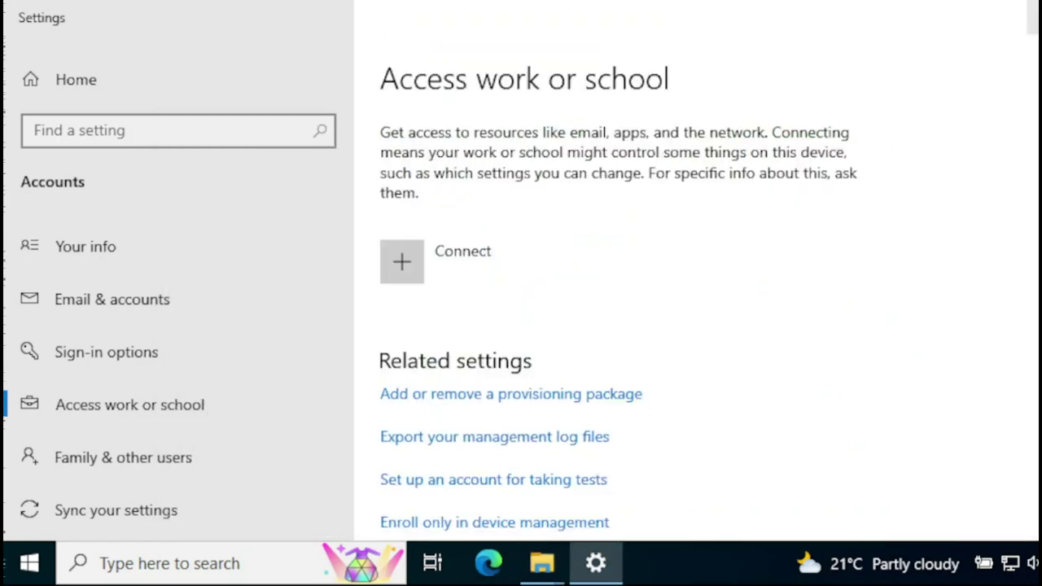
click(917, 23)
click(918, 23)
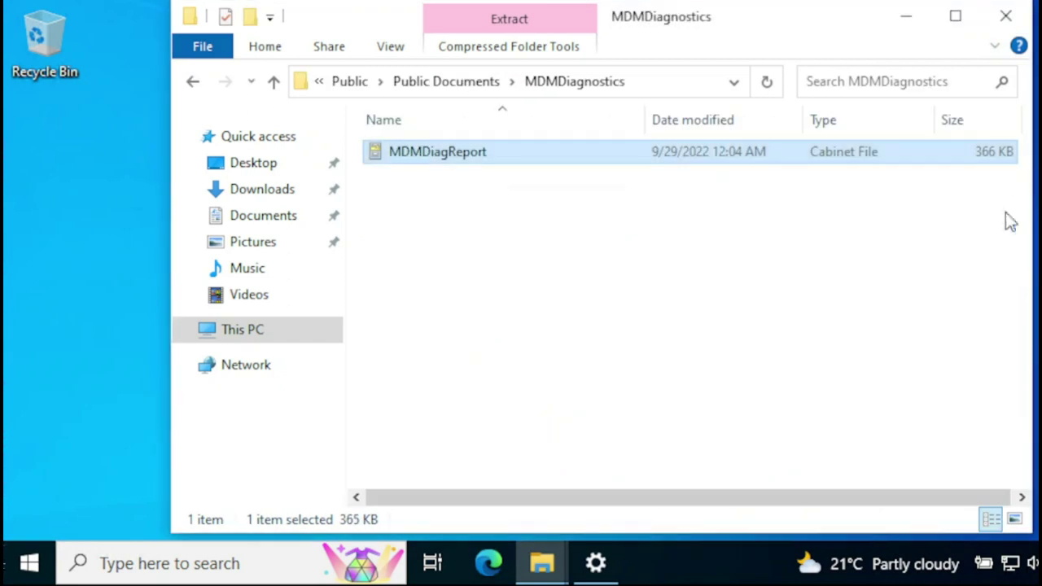
right_click(1036, 115)
key(Escape)
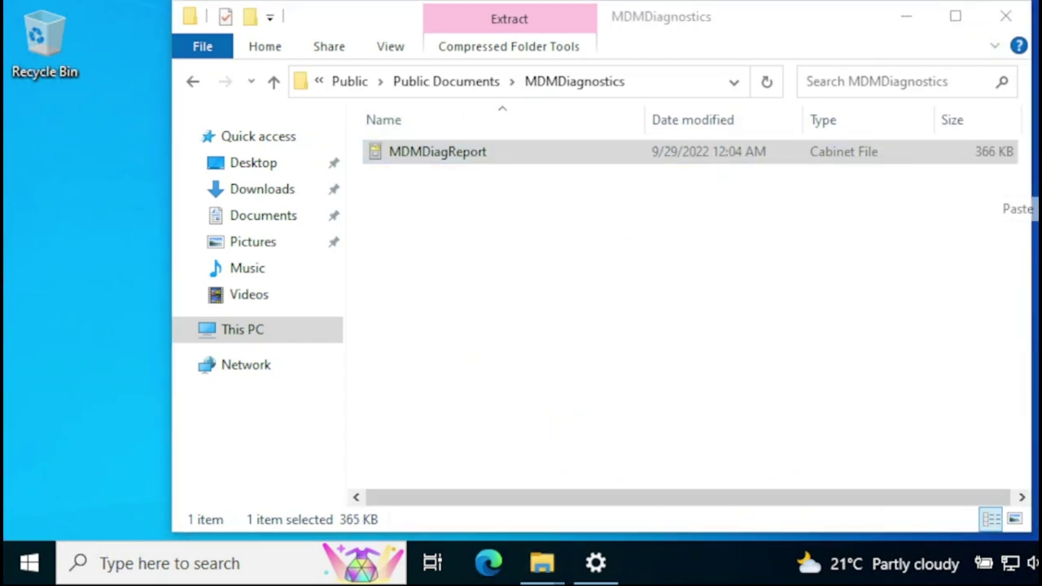
click(908, 17)
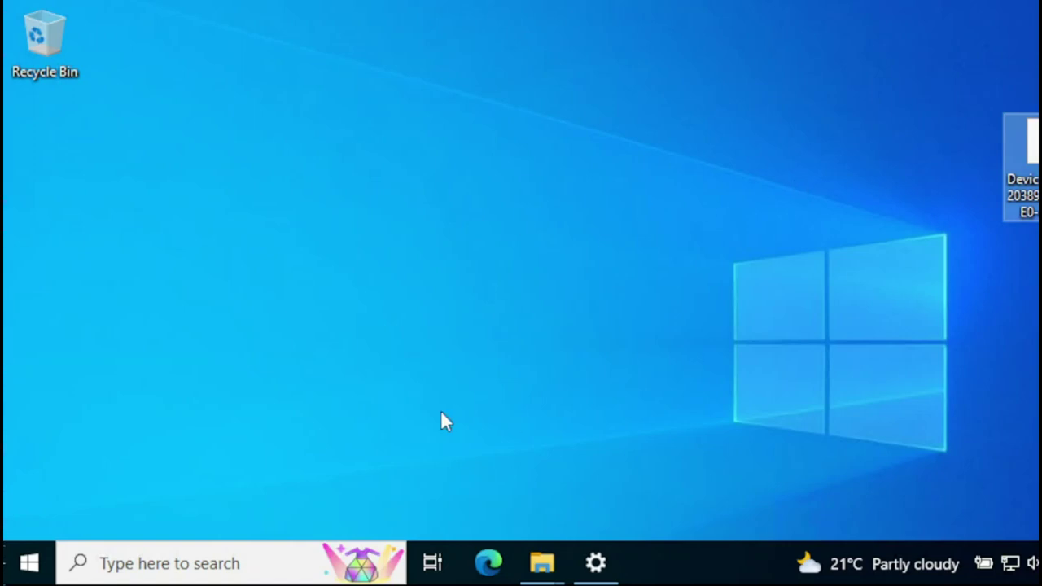
Open the DeviceHash CSV in Notepad without making Notepad the default for CSV files
right_click(1022, 179)
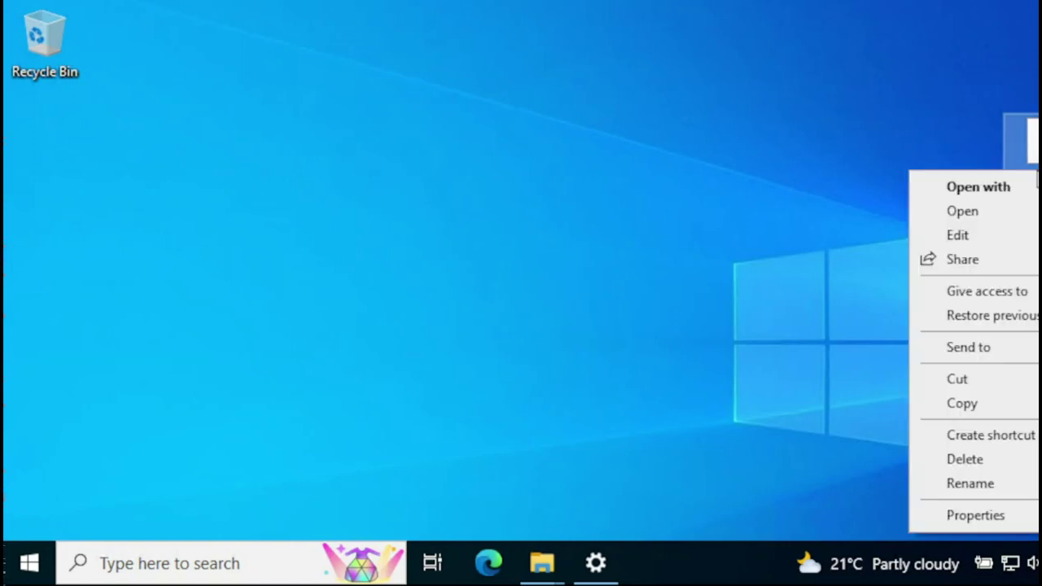
click(978, 189)
click(428, 398)
click(448, 255)
click(641, 464)
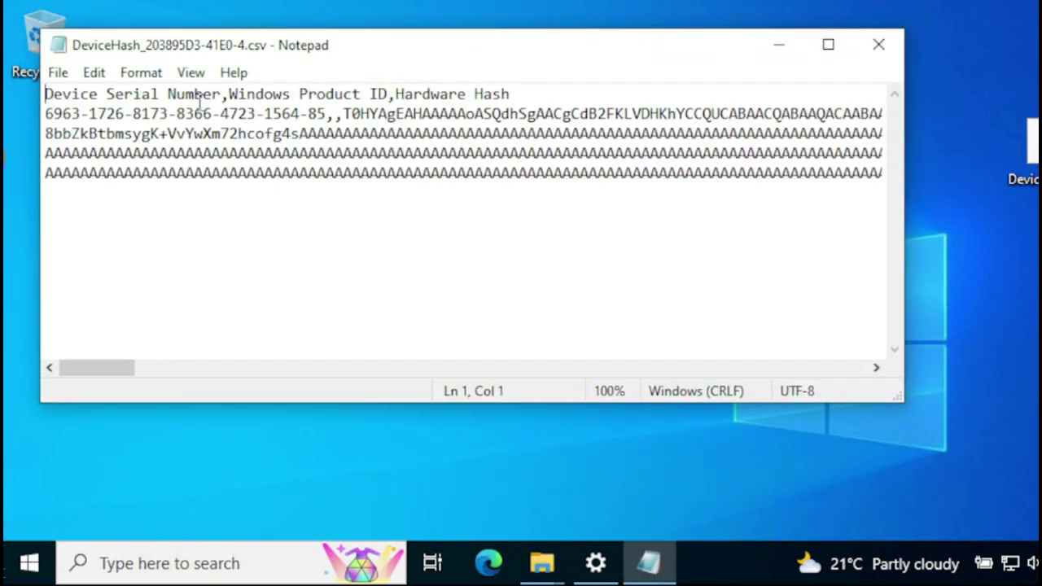
Turn on Word Wrap, select the hardware hash, then minimize Notepad
click(143, 73)
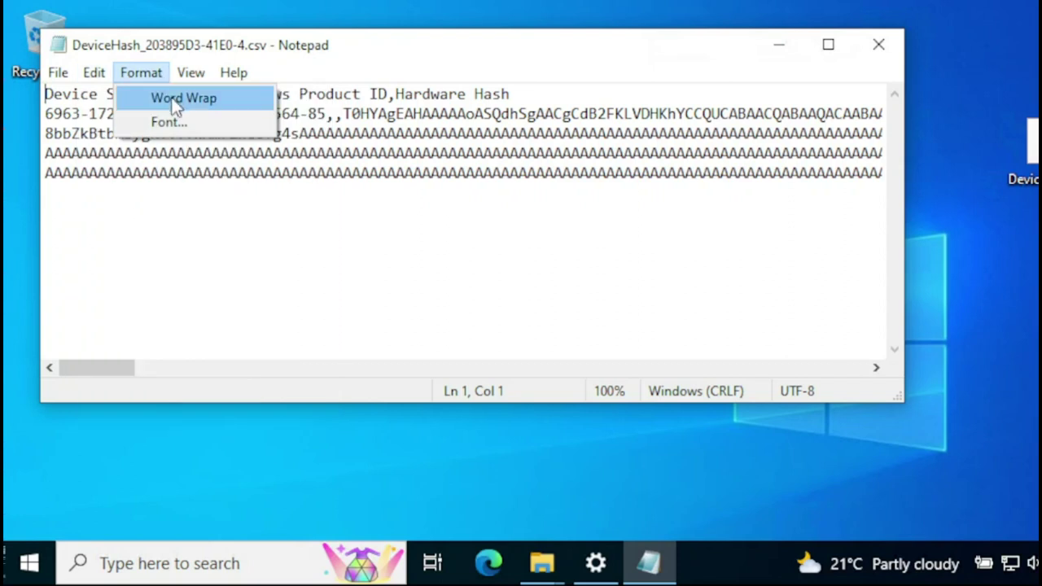
click(176, 100)
drag(81, 135, 936, 458)
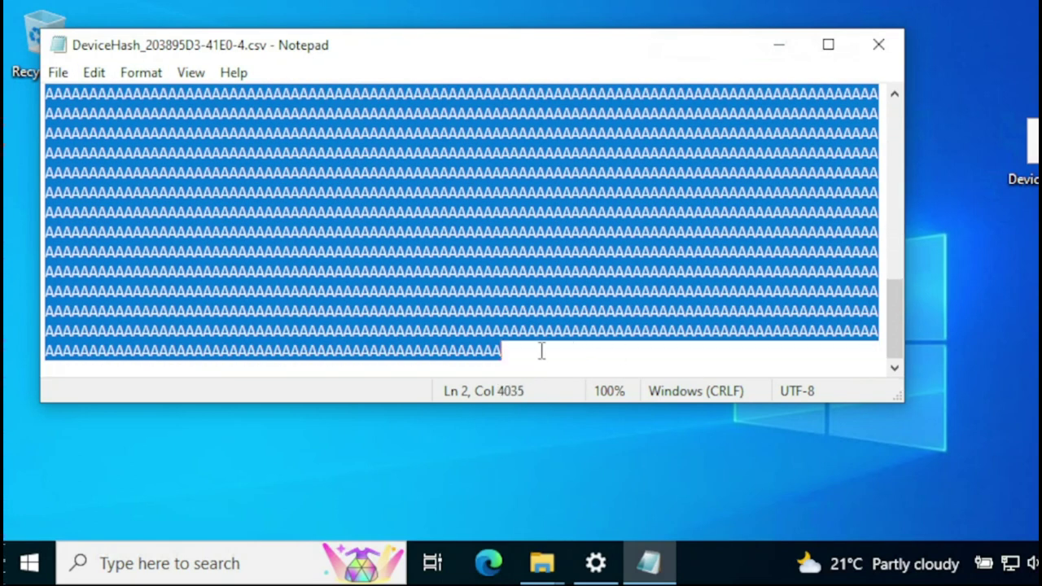
drag(893, 314, 894, 86)
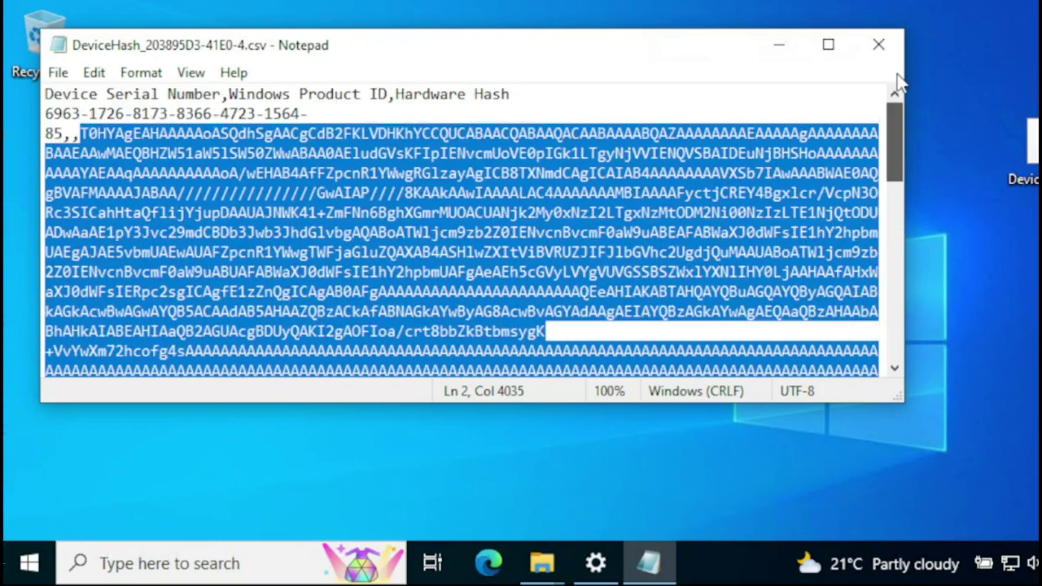
click(784, 47)
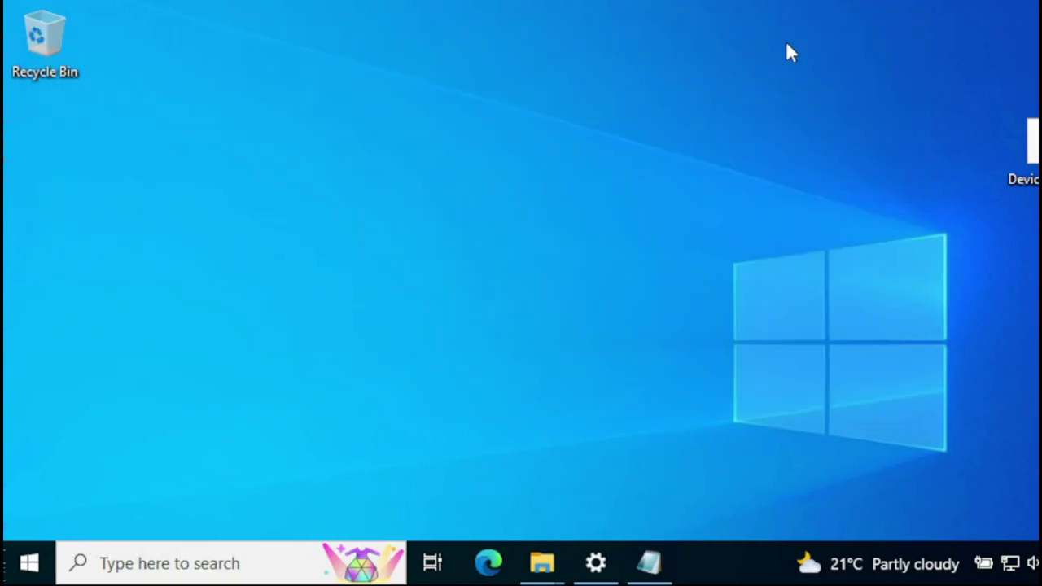
Search 'adk download' in Microsoft Edge and open the Windows ADK download page
click(493, 563)
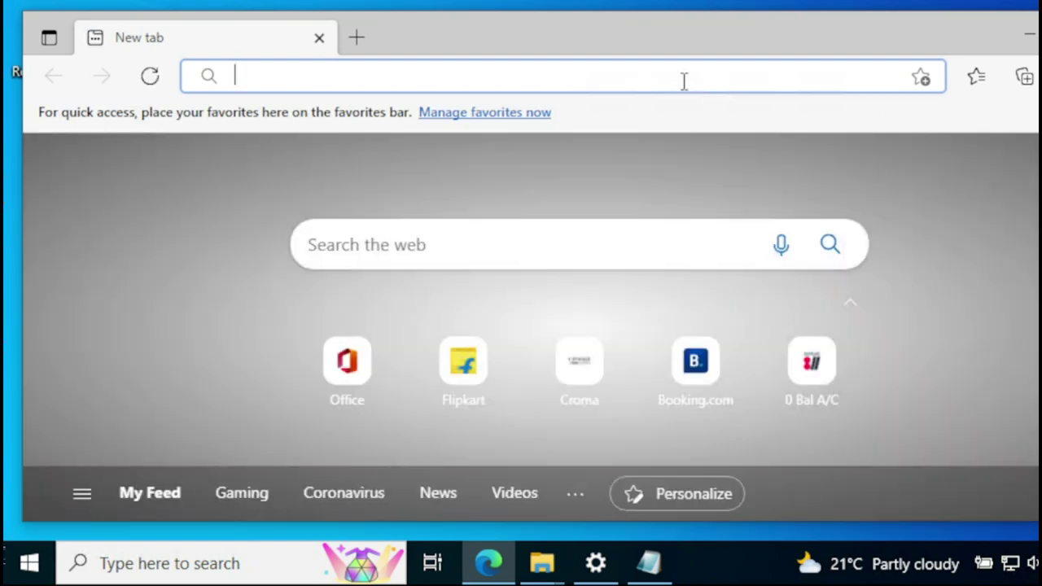
text(adk)
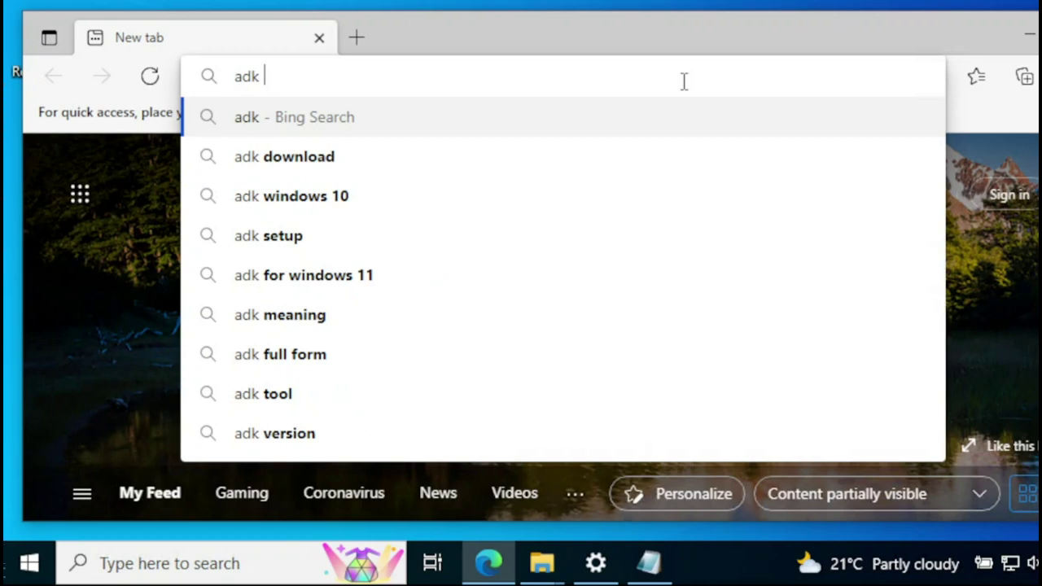
key(Down)
key(Down)
key(Up)
key(Return)
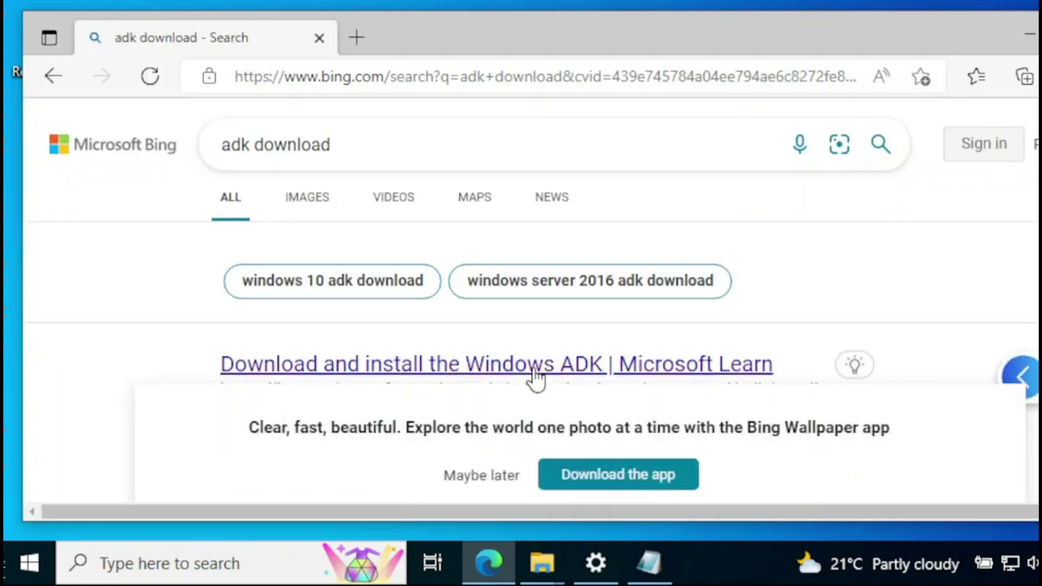
click(535, 368)
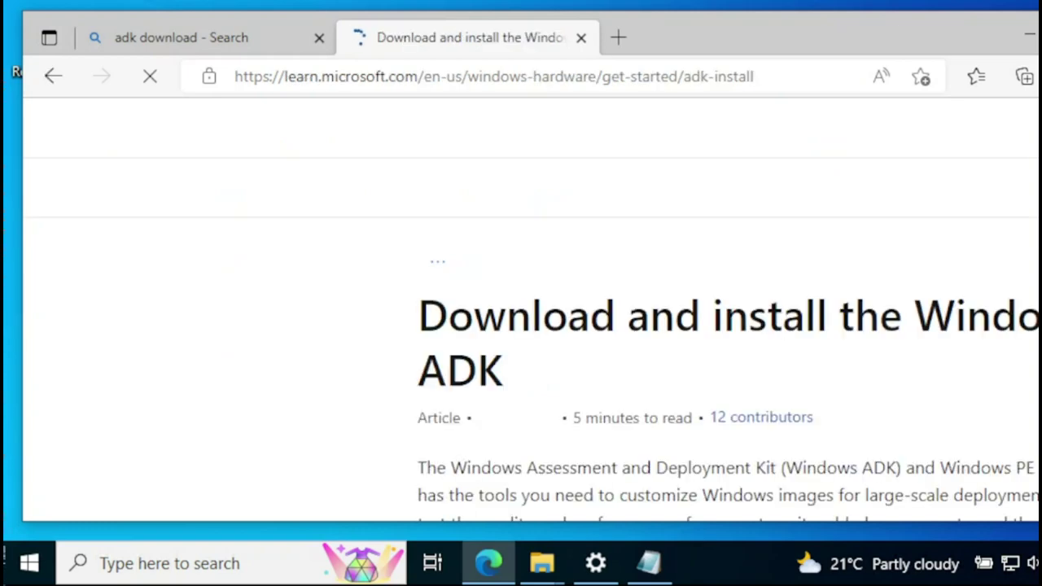
Skim the article, return to the top, and jump to the Other ADK downloads section
scroll(537, 309, down, 5)
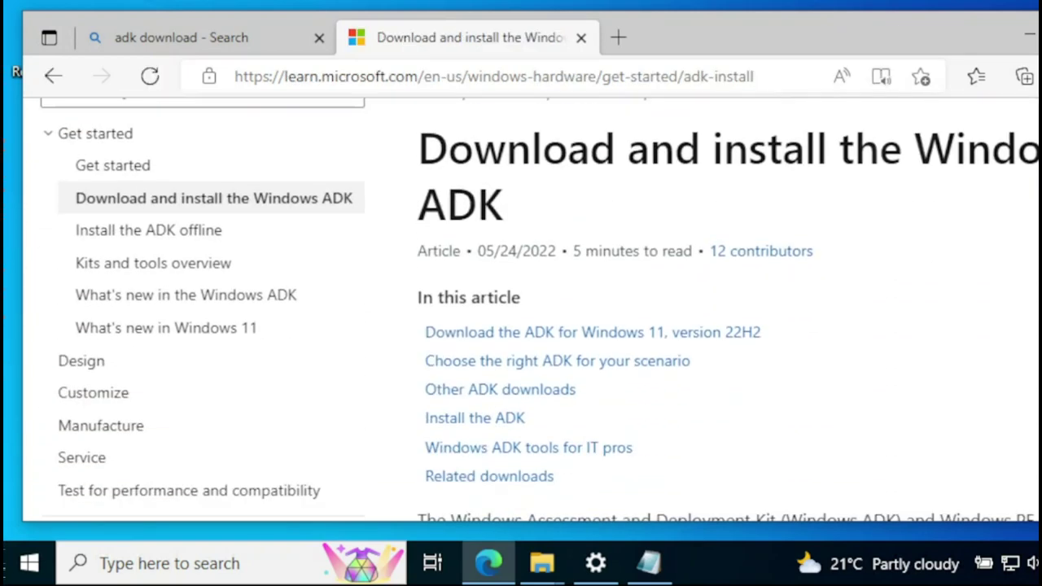
scroll(538, 309, down, 5)
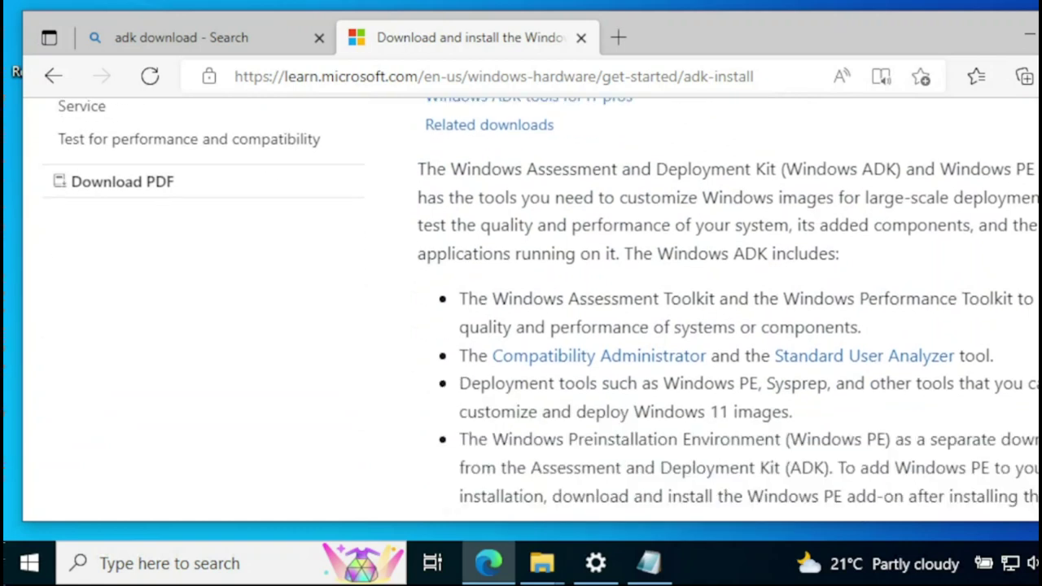
scroll(538, 309, down, 5)
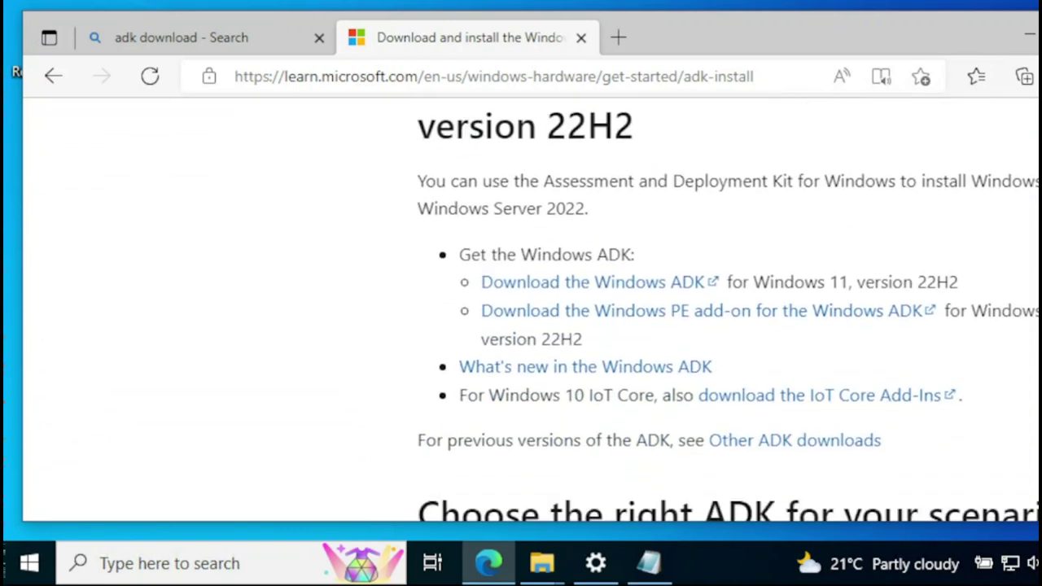
scroll(728, 309, down, 10)
scroll(728, 309, down, 10)
scroll(728, 309, down, 10)
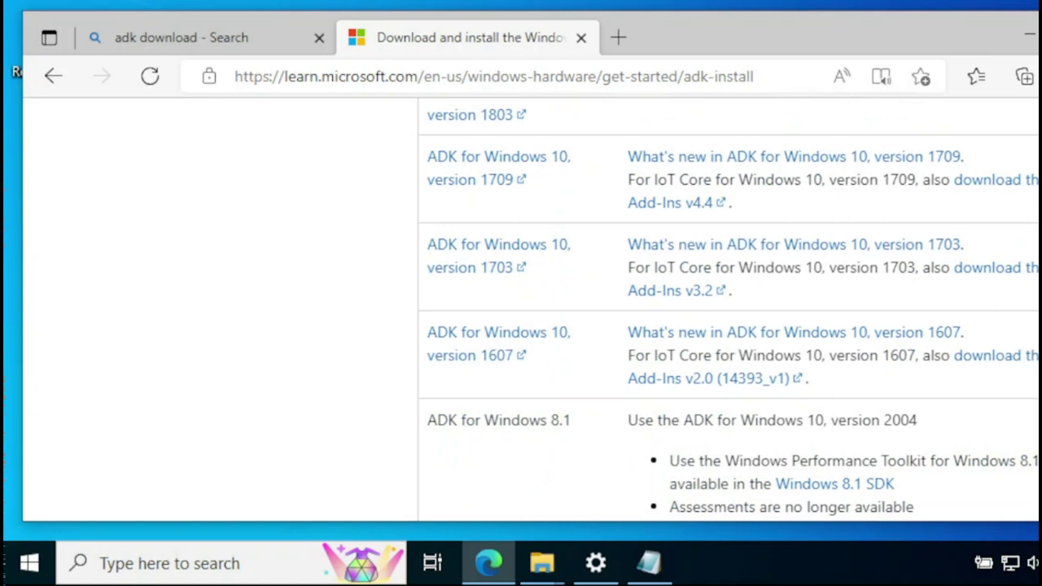
scroll(693, 316, up, 3)
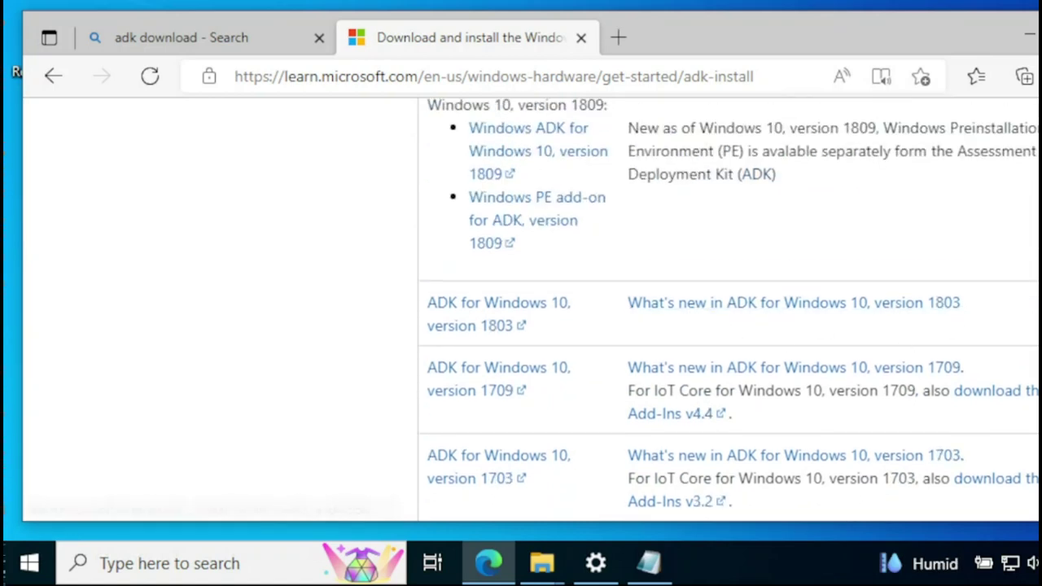
key(Home)
scroll(538, 309, down, 4)
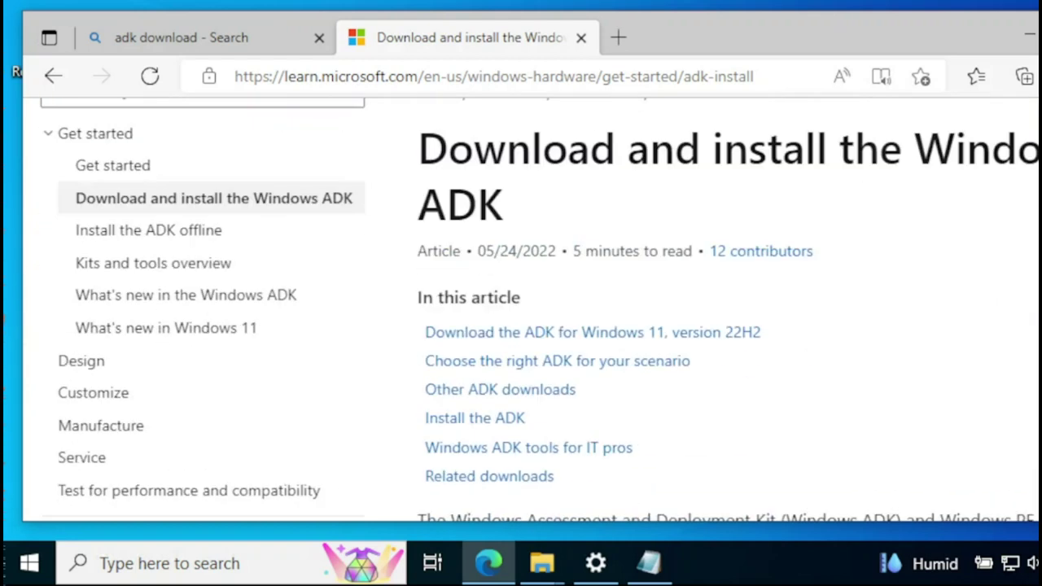
scroll(529, 309, down, 1)
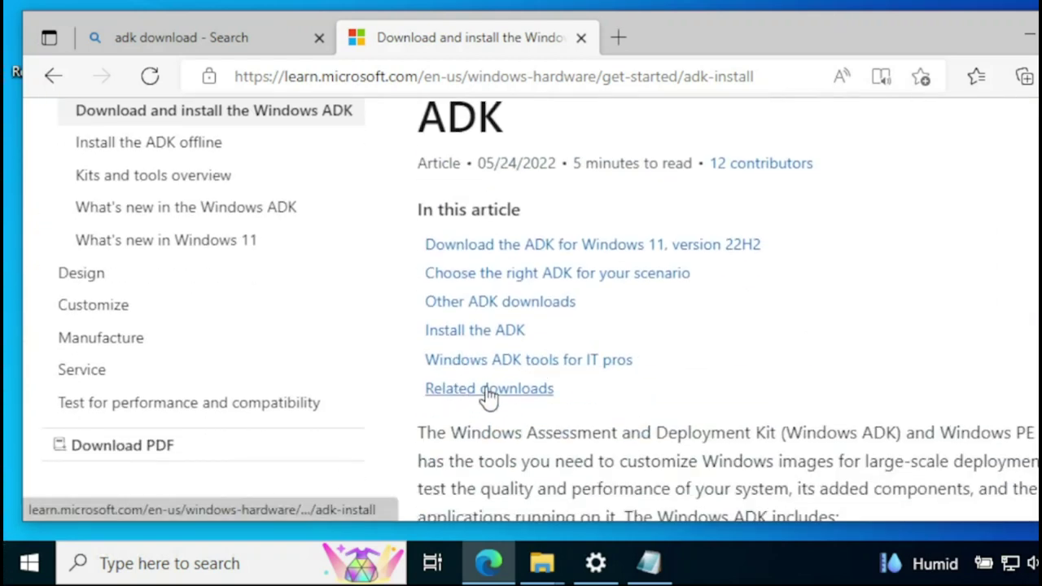
click(500, 304)
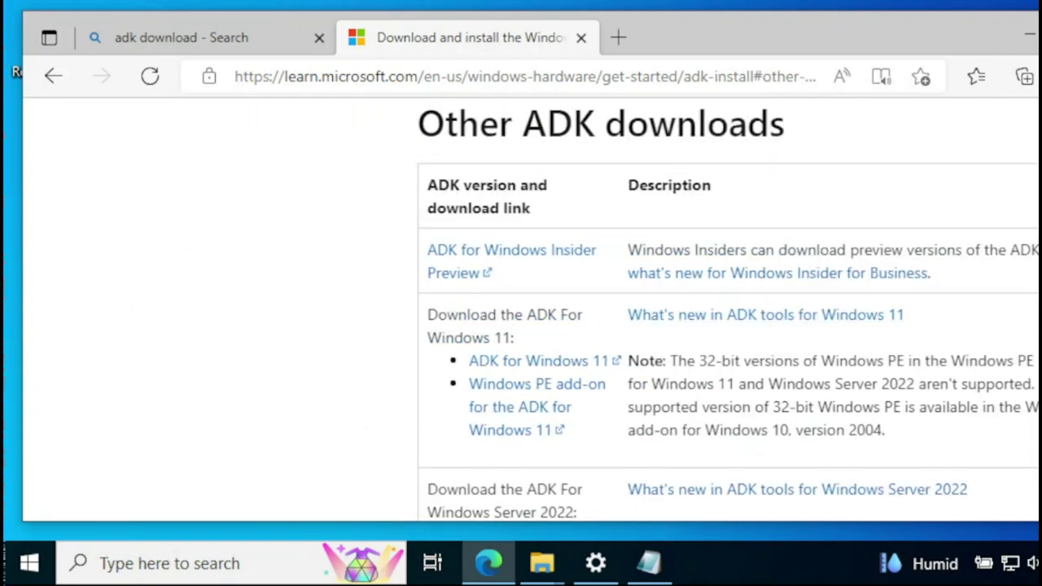
Download adksetup.exe for Windows 10, version 2004 and run it from Downloads
scroll(728, 311, down, 5)
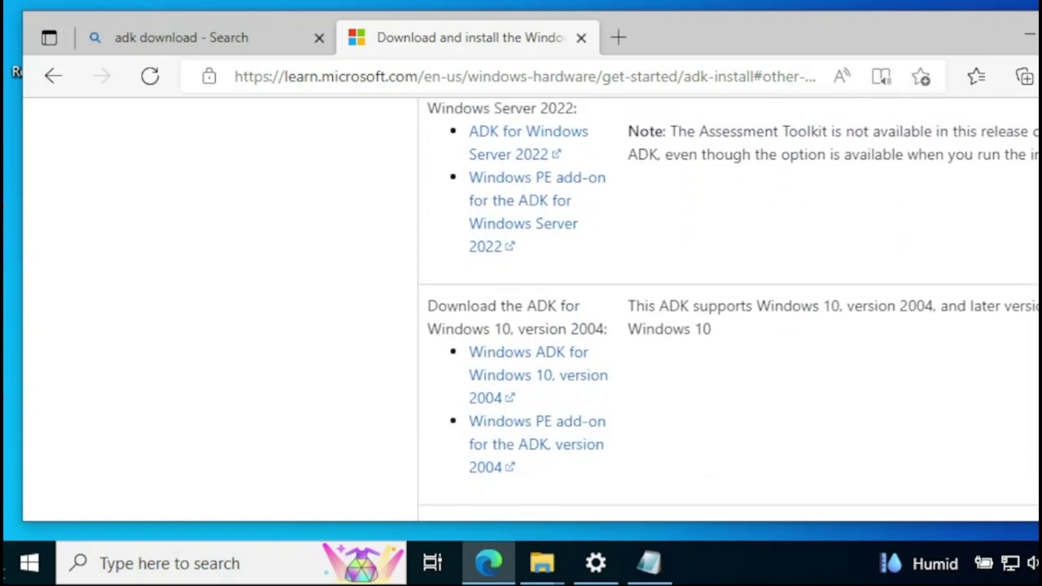
click(517, 379)
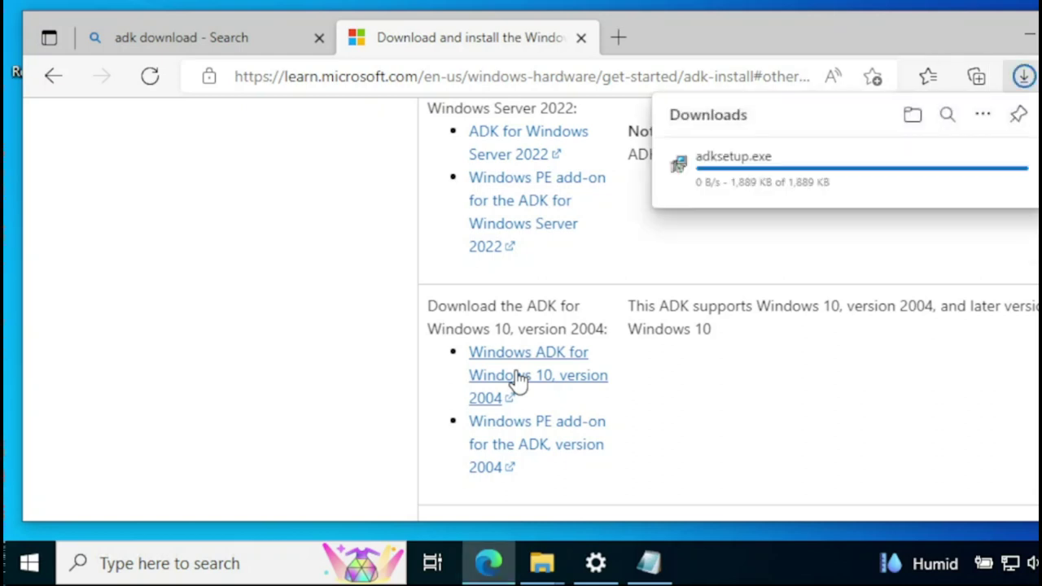
click(729, 180)
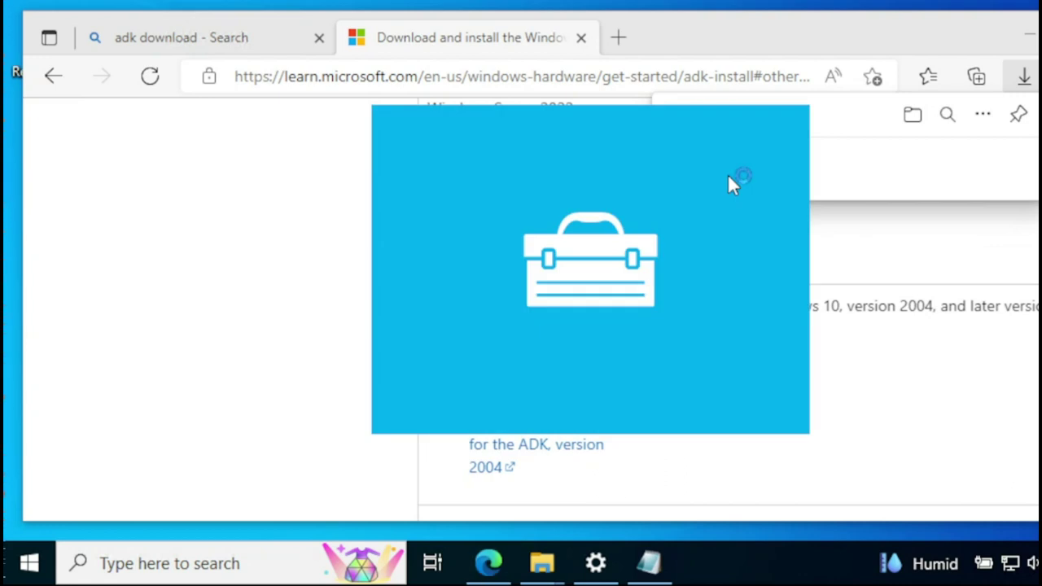
Keep install path C:\Program Files (x86)\Windows Kits\10\, answer No to usage data, and accept the license
key(super+Down)
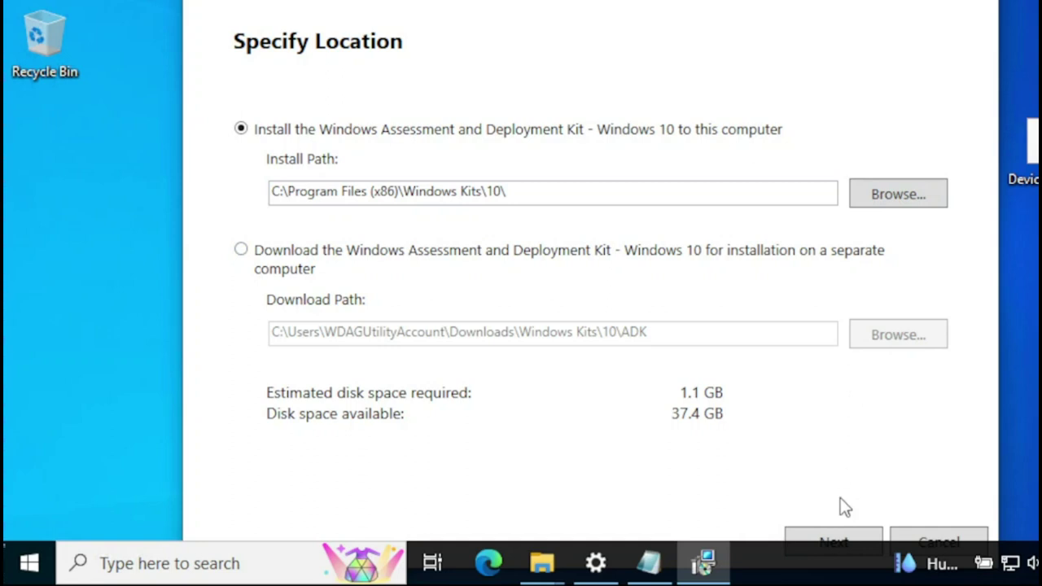
click(833, 542)
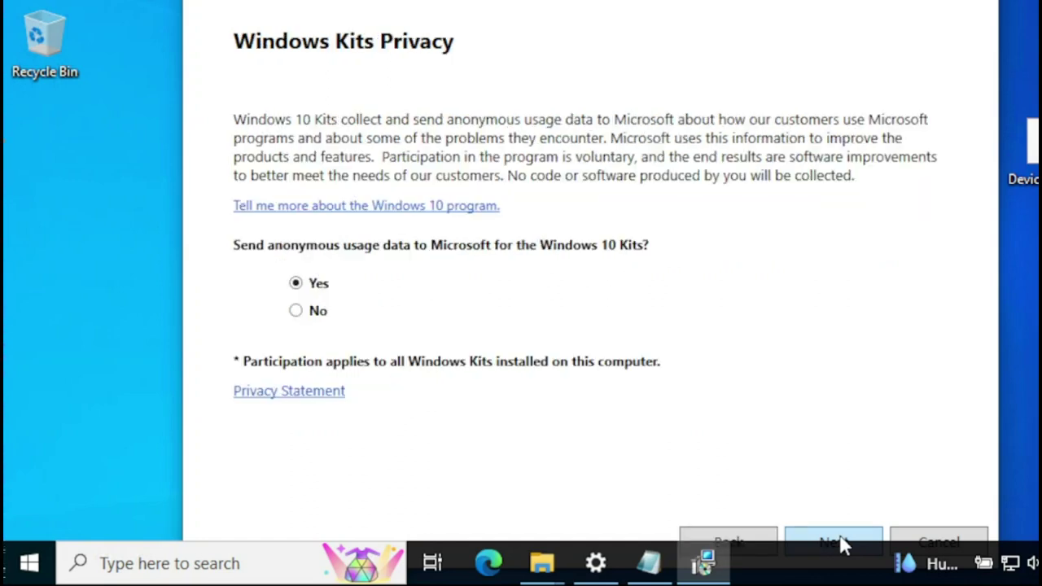
click(320, 314)
click(832, 543)
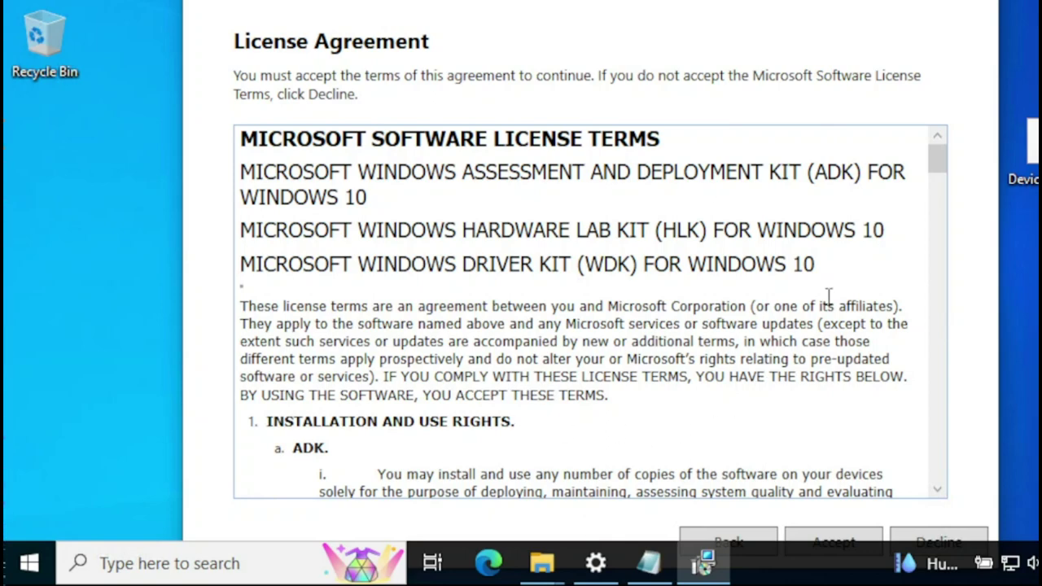
drag(936, 171, 920, 518)
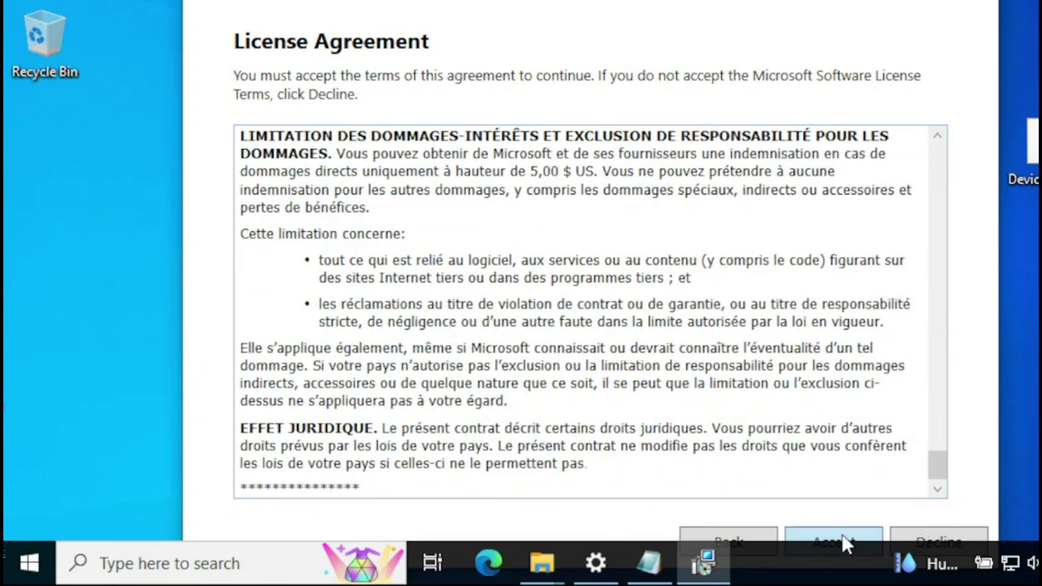
click(845, 543)
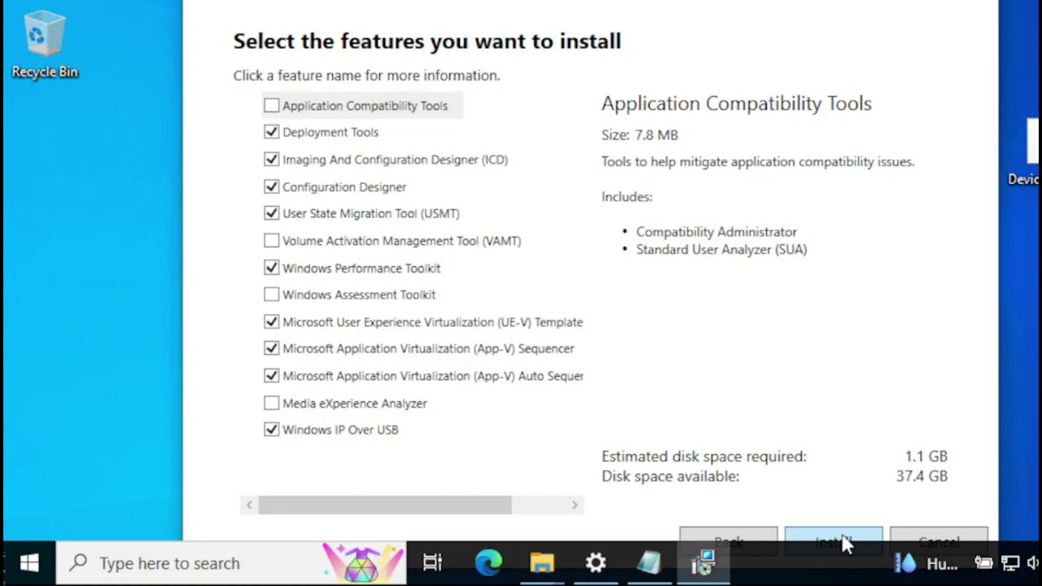
Uncheck ICD, Configuration Designer, USMT, Performance Toolkit, UE-V, App-V and IP Over USB; install Deployment Tools only
click(271, 160)
click(272, 188)
click(271, 214)
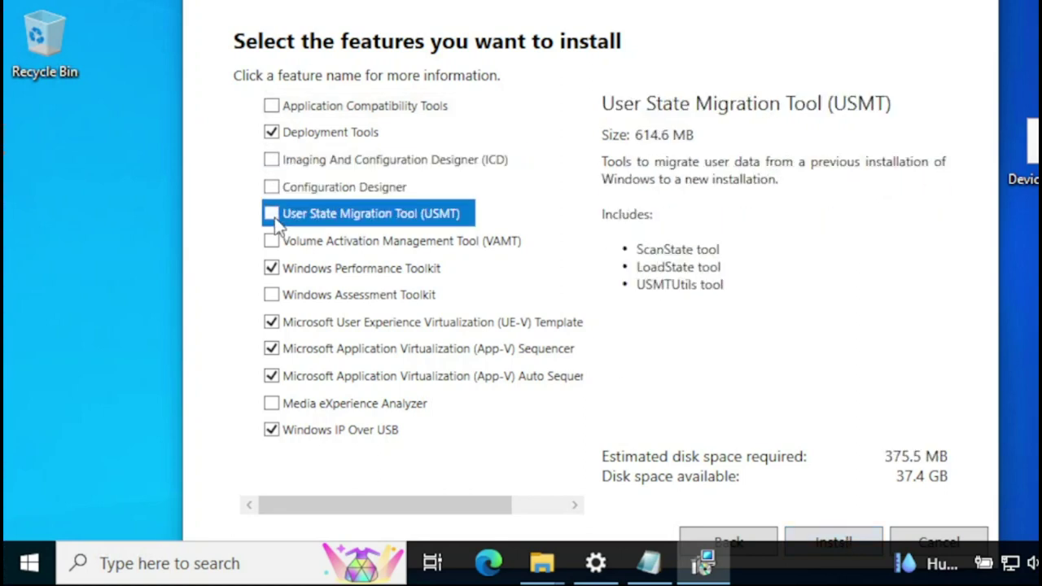
click(272, 269)
click(272, 322)
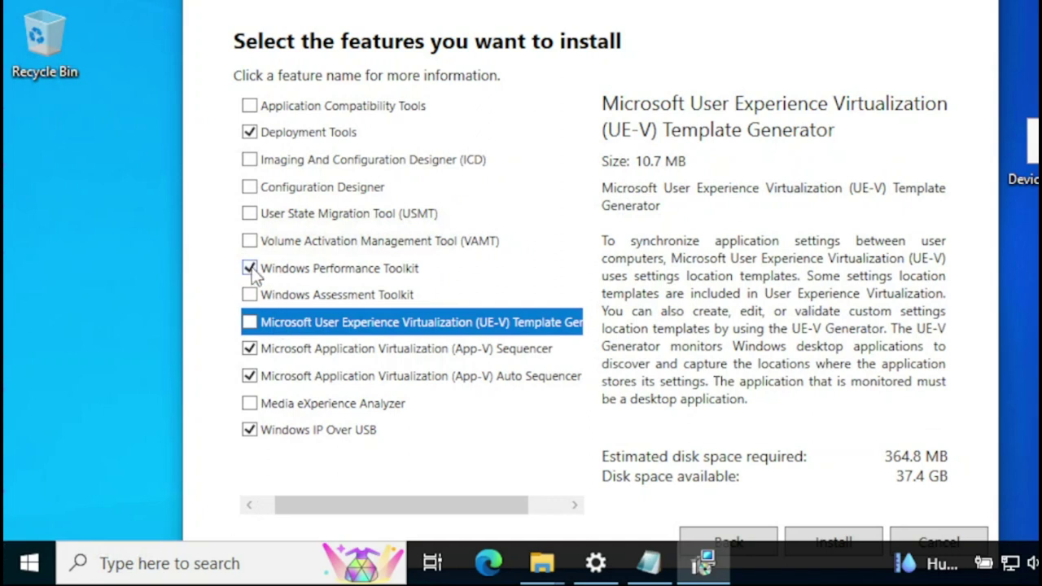
click(250, 269)
click(250, 348)
click(250, 376)
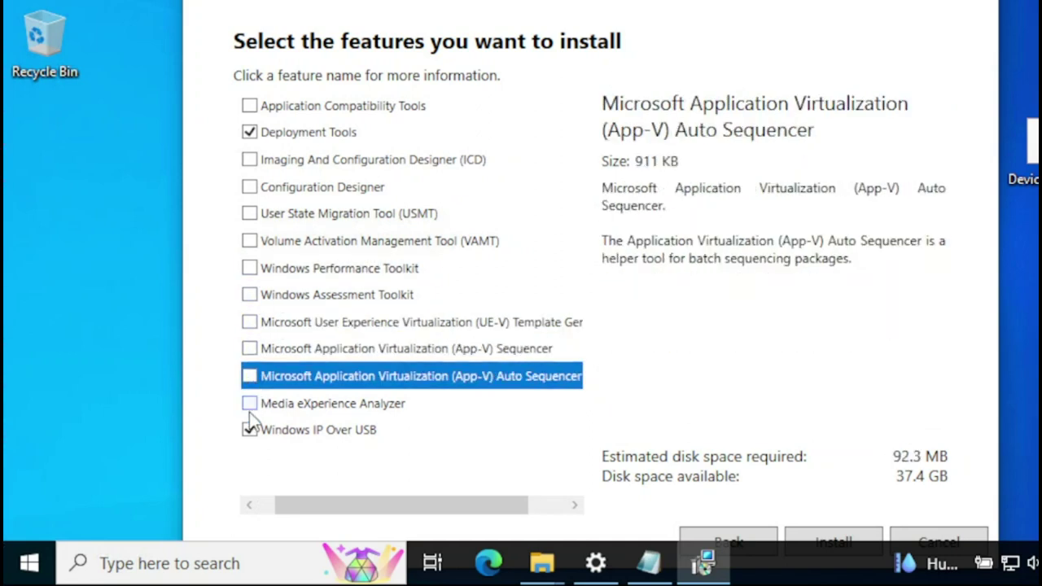
click(250, 430)
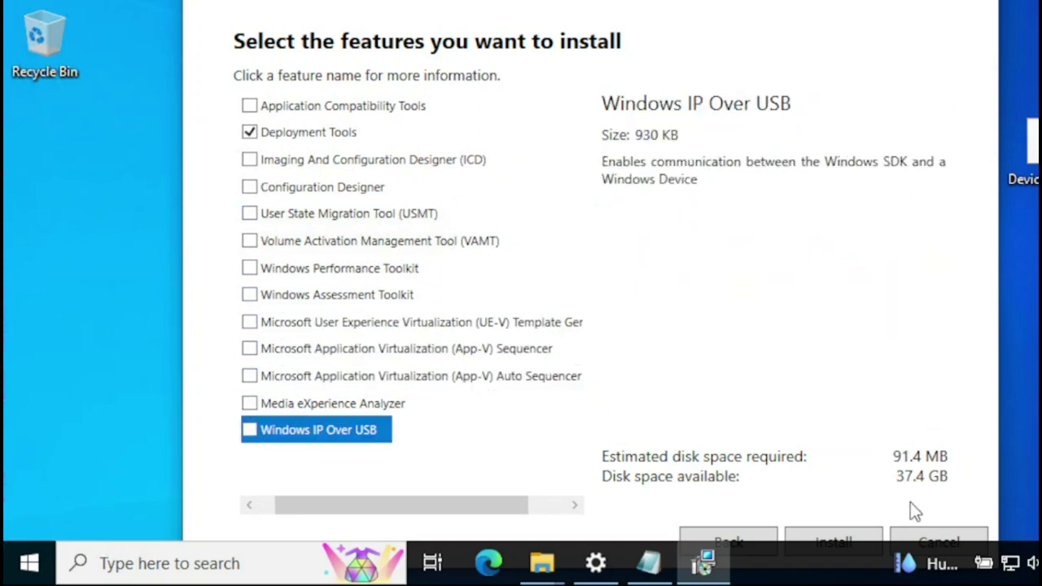
click(833, 543)
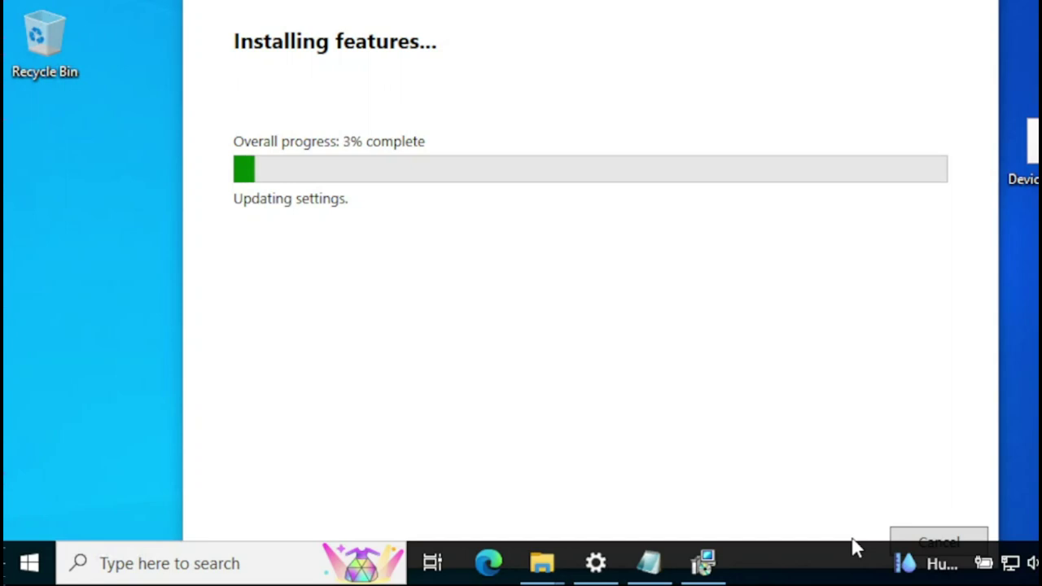
Open Local Disk (C:) > Program Files (x86) in File Explorer
mouse_move(547, 572)
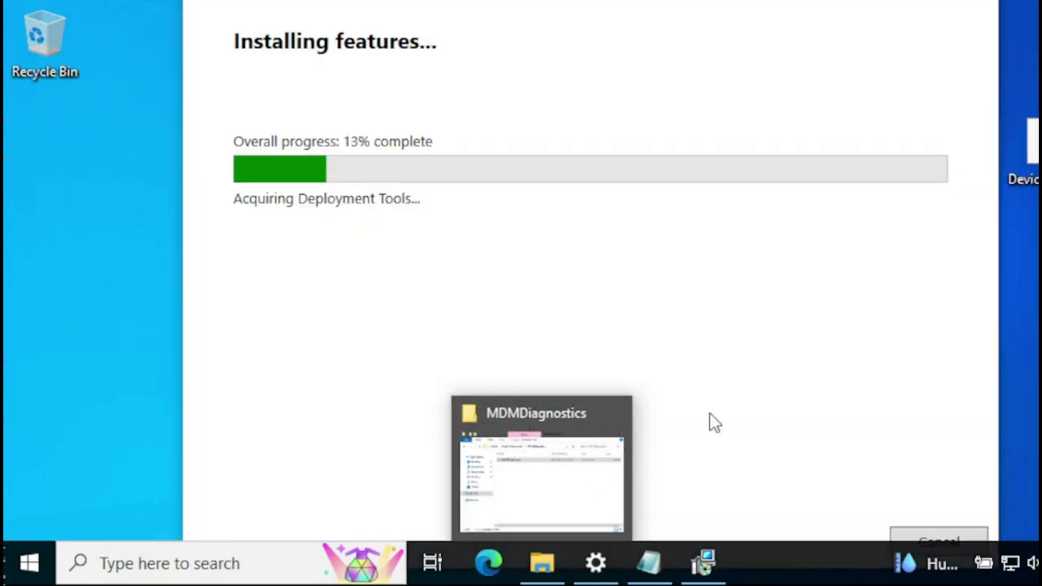
click(542, 567)
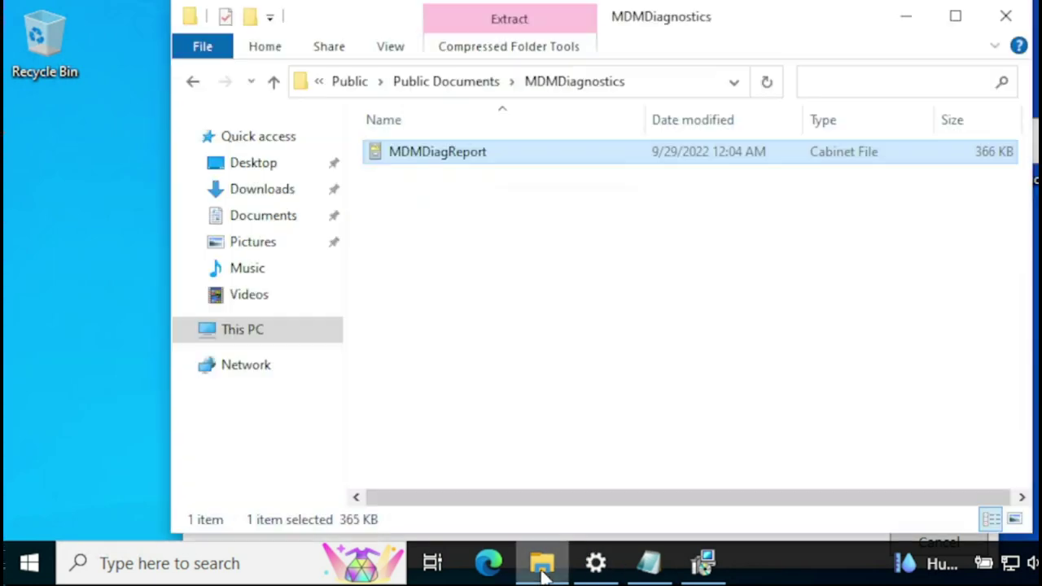
click(275, 331)
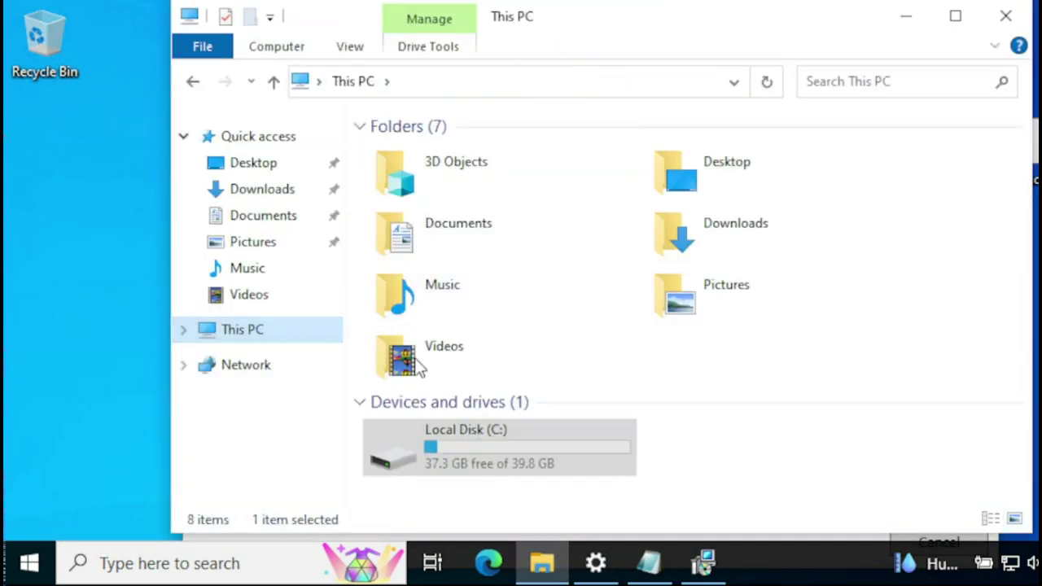
double_click(448, 440)
double_click(438, 248)
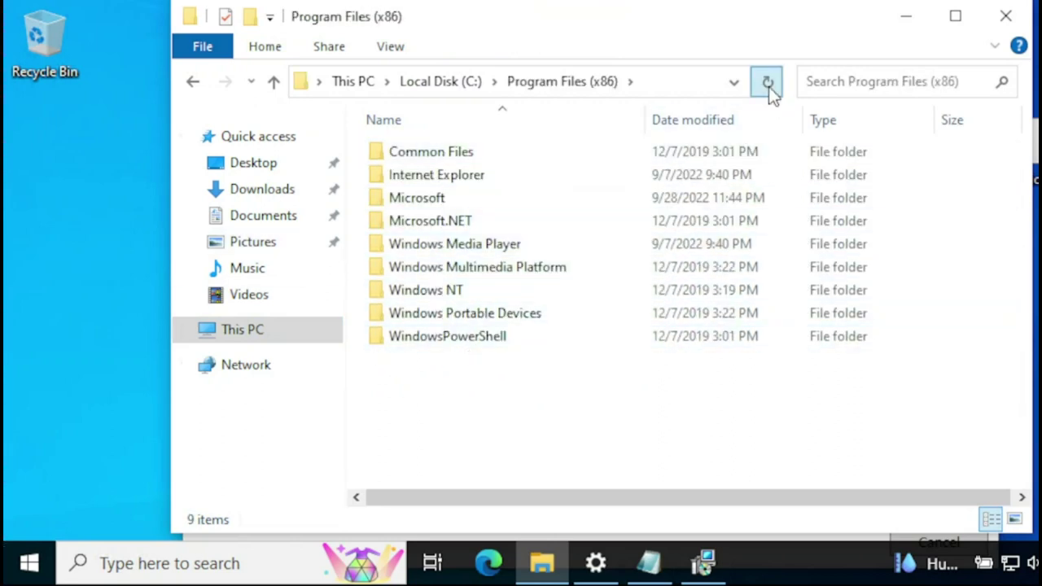
Check the ADK installer's progress (now 66%) and return to Program Files (x86)
click(704, 562)
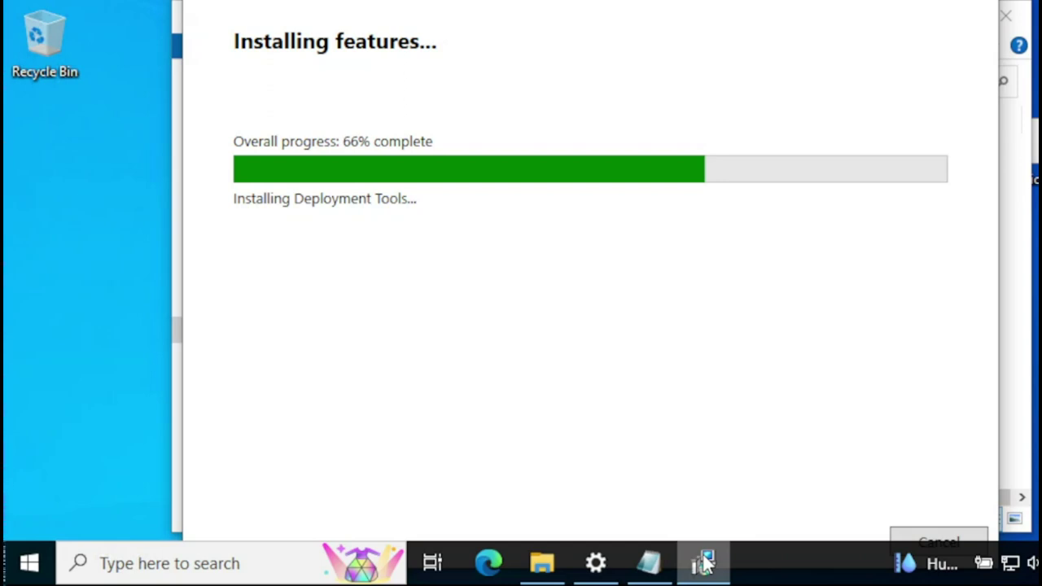
click(542, 571)
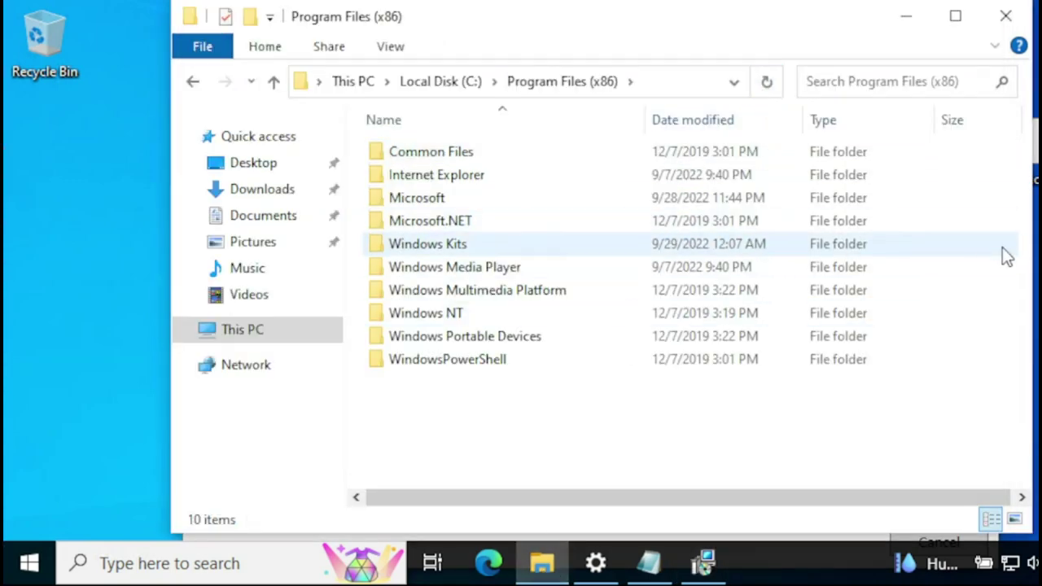
click(704, 564)
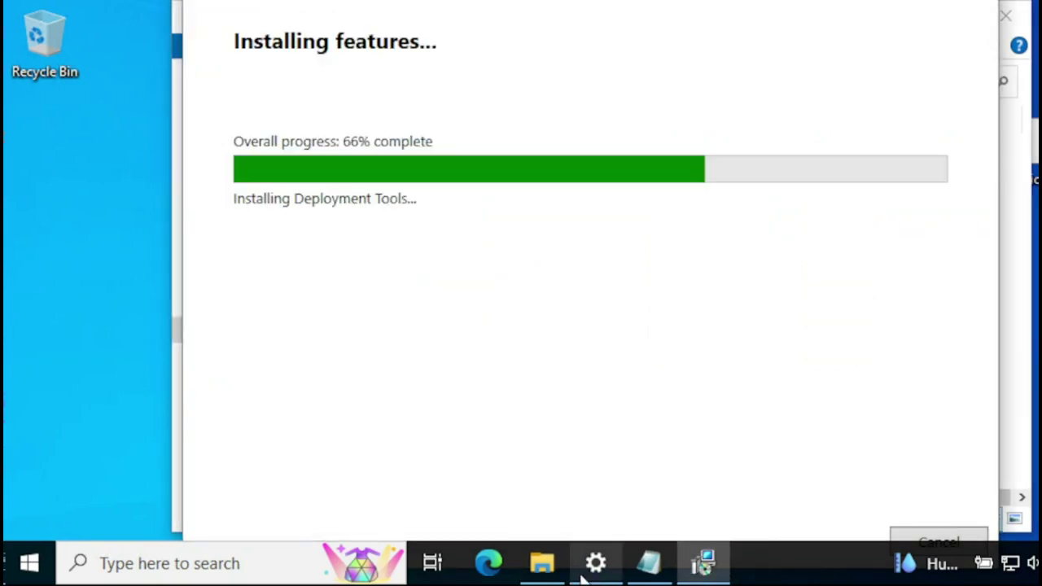
click(543, 568)
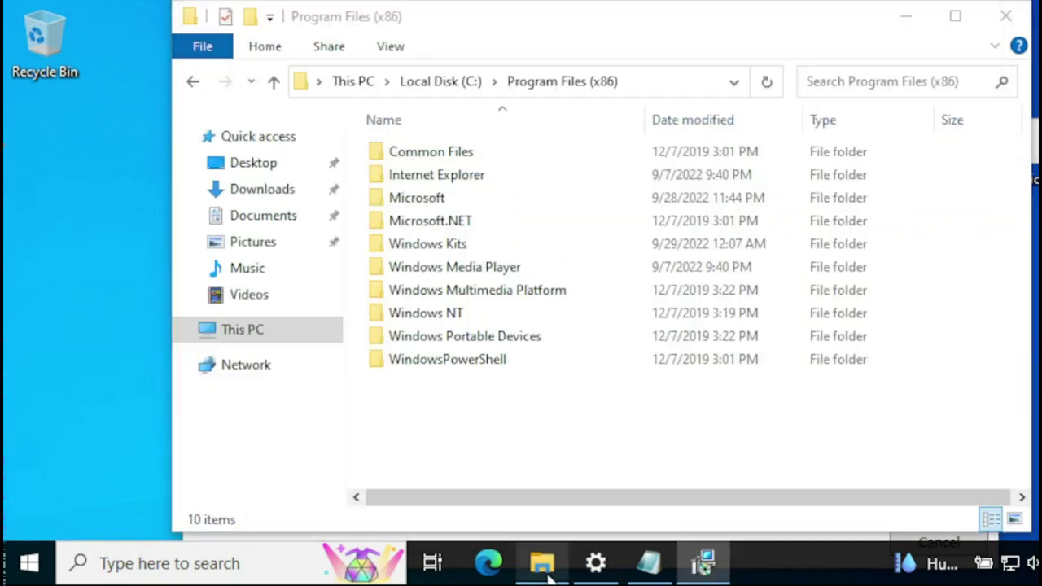
Navigate to Windows Kits\10\Assessment and Deployment Kit\Deployment Tools\amd64\Licensing\OA30
double_click(444, 248)
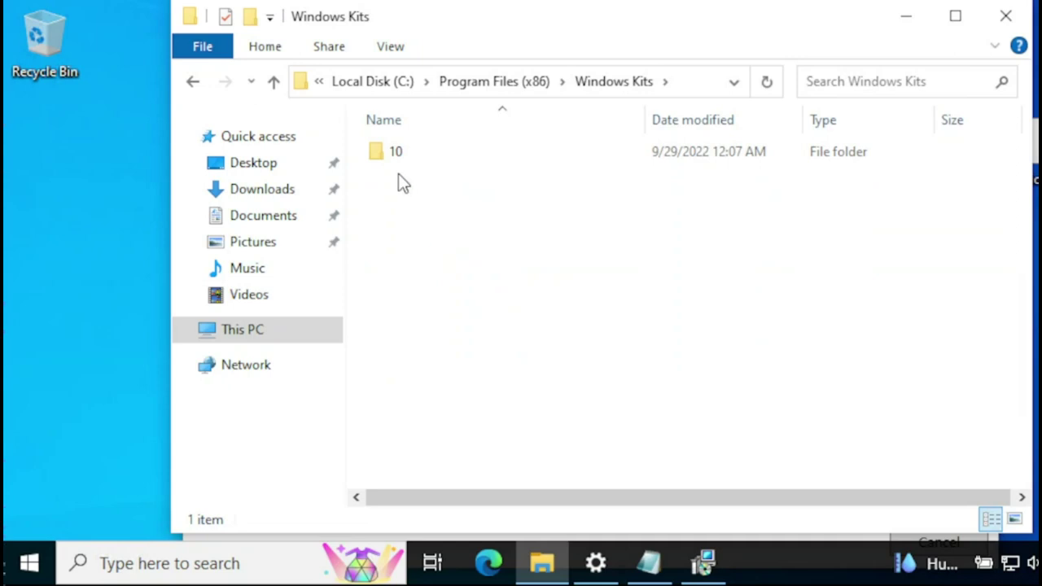
click(391, 157)
double_click(391, 157)
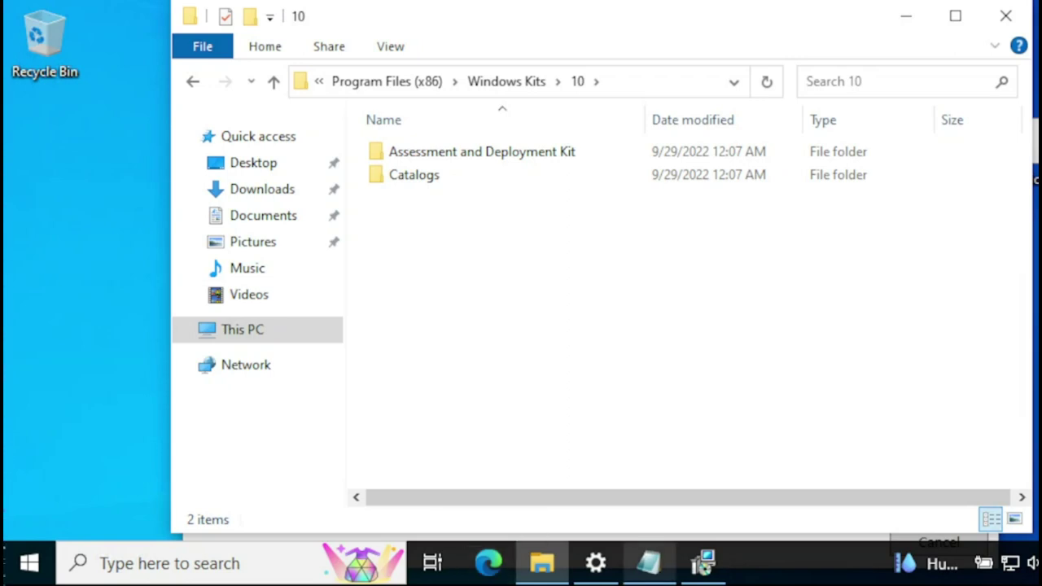
mouse_move(649, 561)
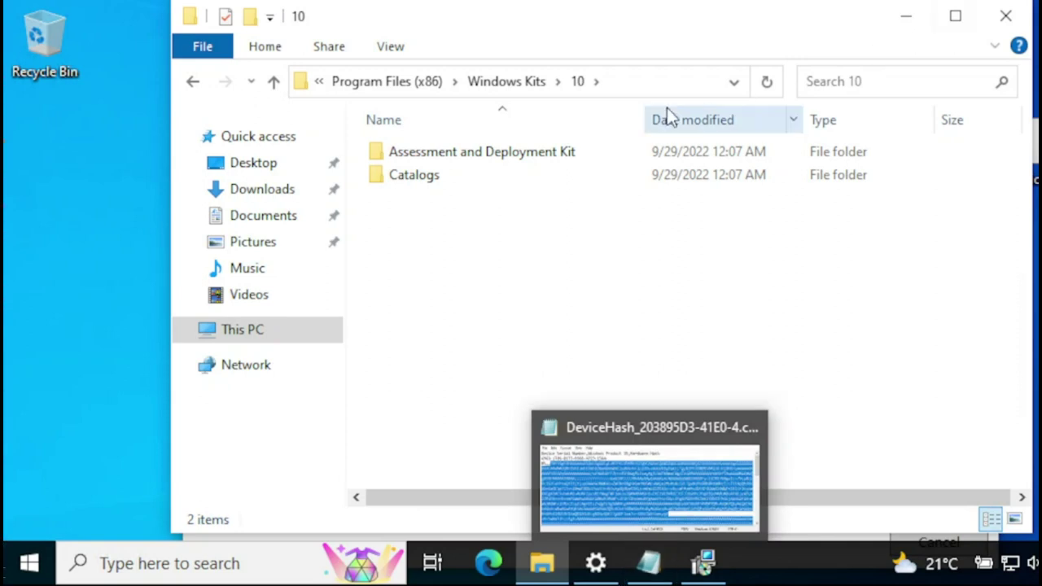
double_click(515, 158)
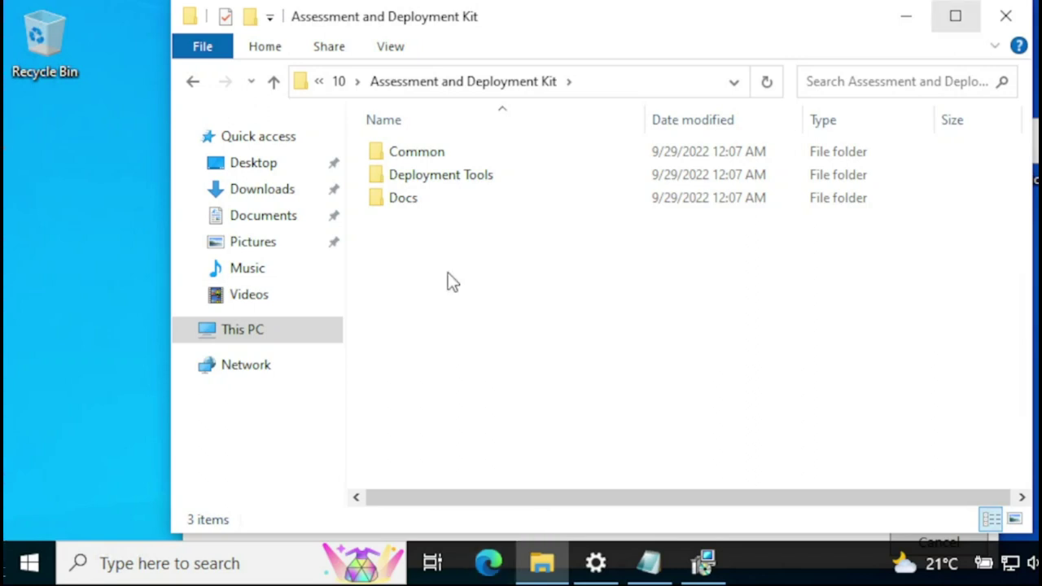
double_click(441, 176)
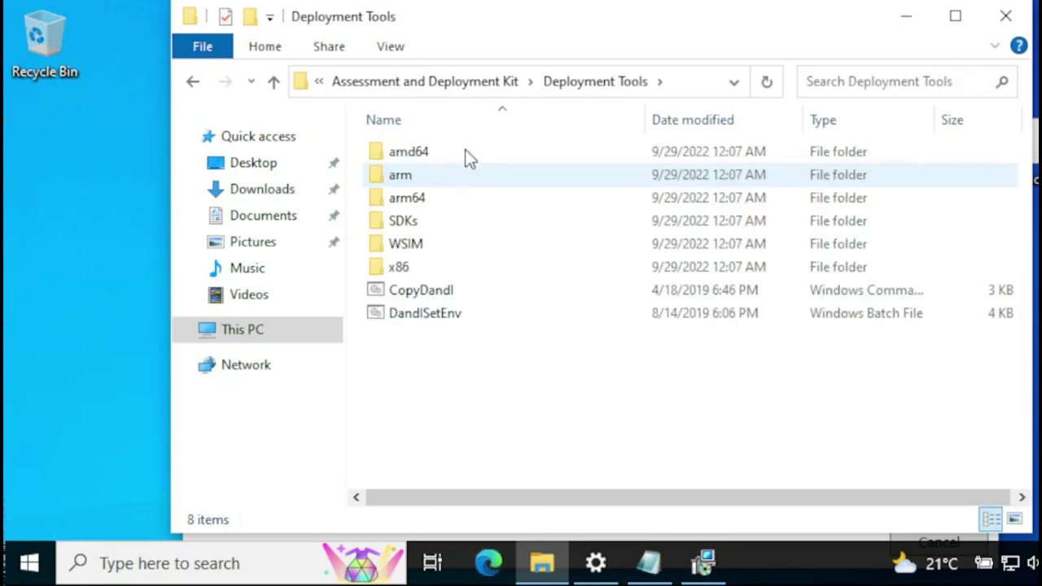
double_click(420, 153)
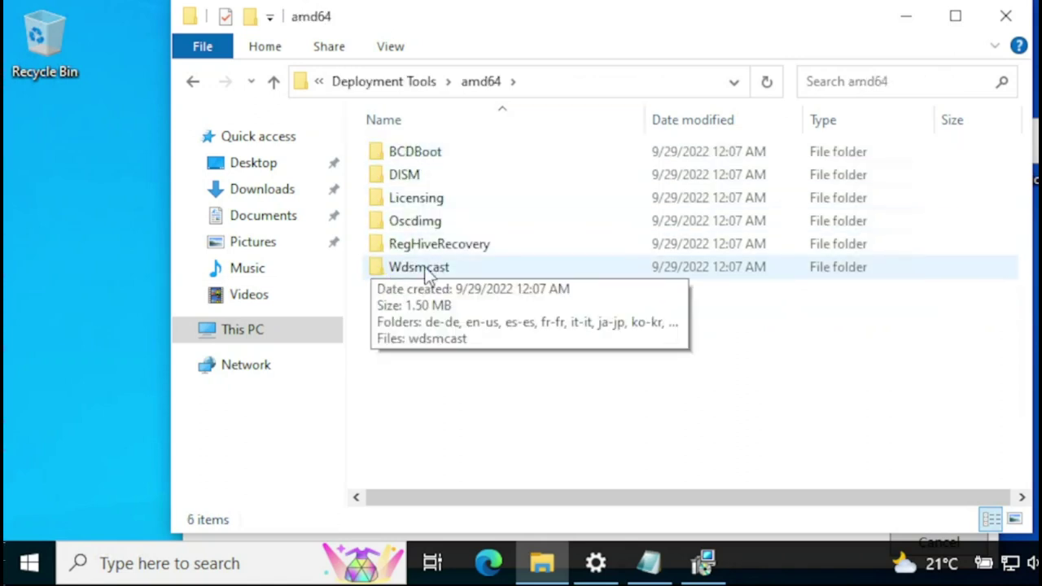
double_click(433, 203)
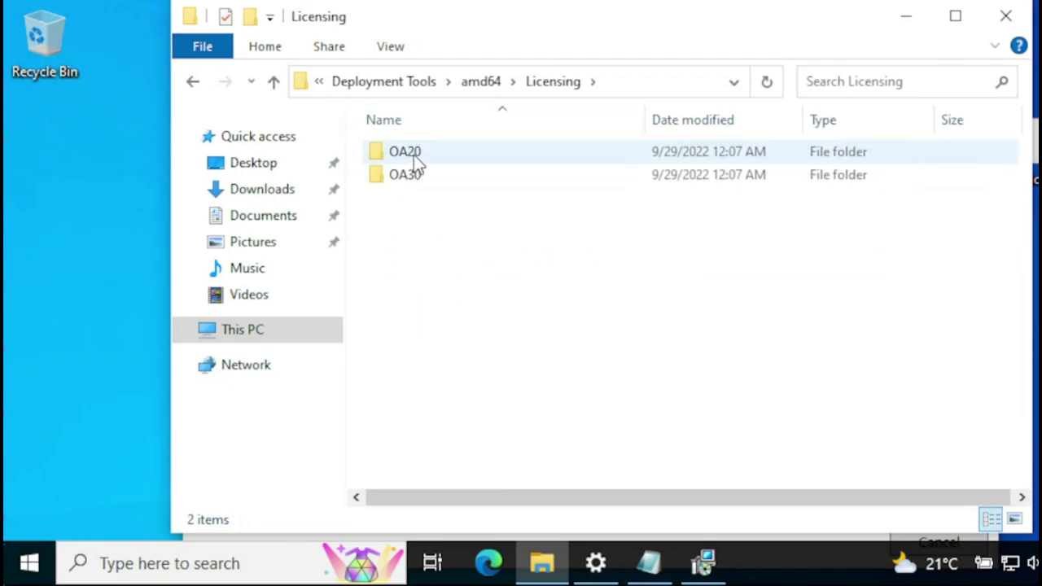
double_click(405, 181)
Copy oa3tool, close the ADK welcome window, and paste oa3tool onto the desktop
click(417, 158)
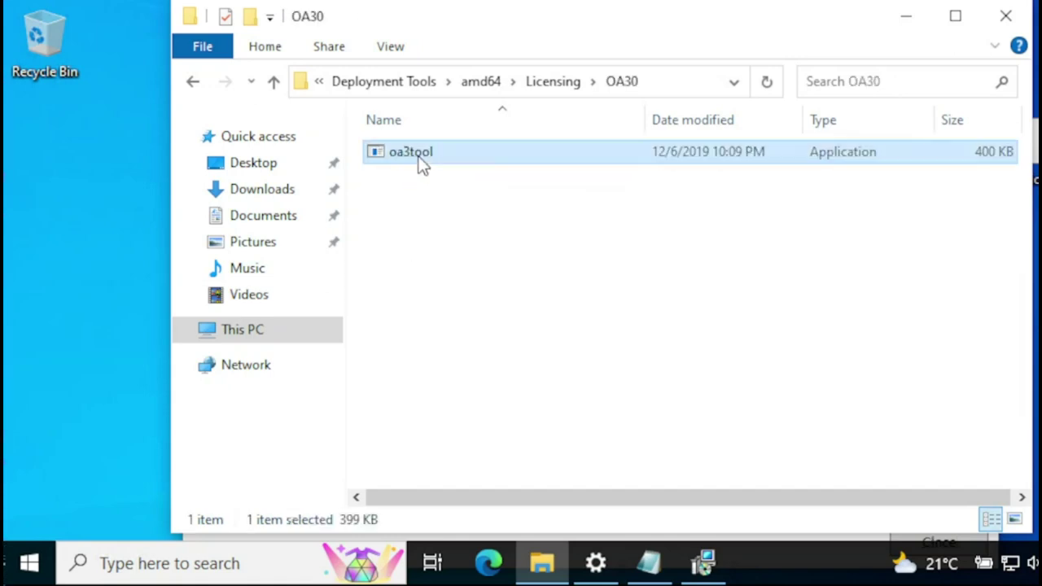
right_click(418, 157)
click(471, 412)
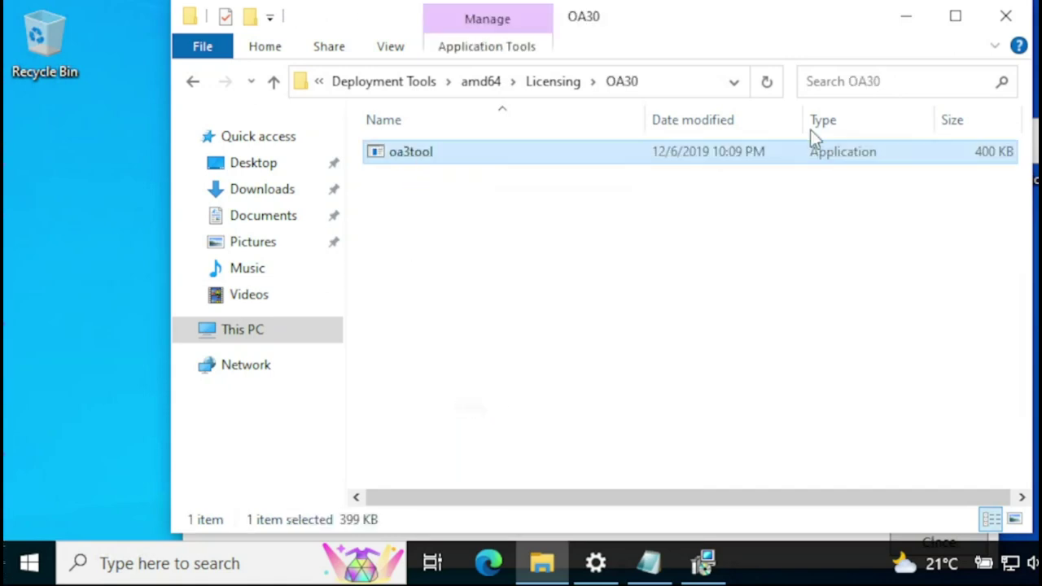
click(910, 25)
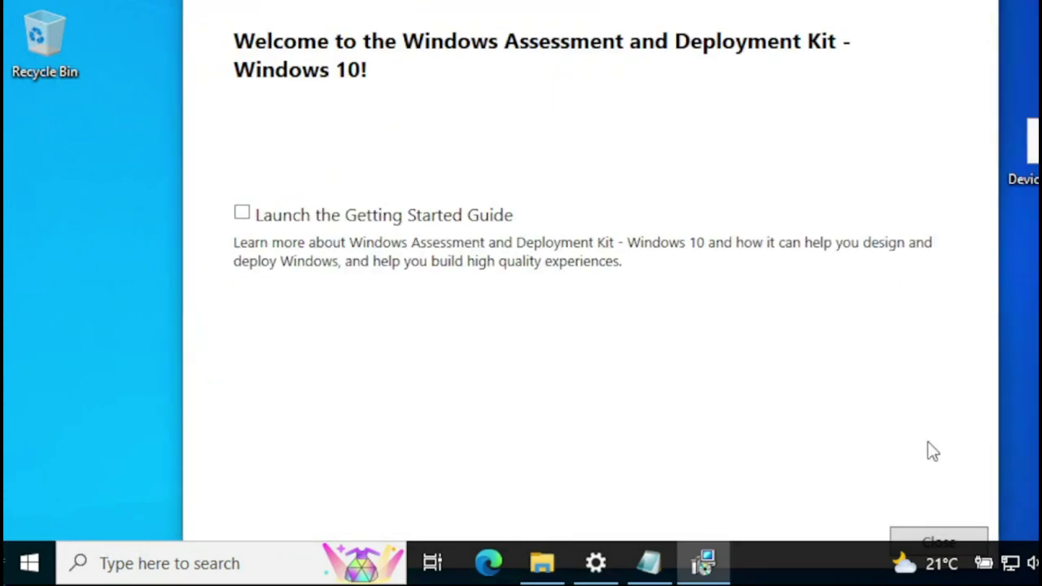
click(943, 539)
right_click(489, 350)
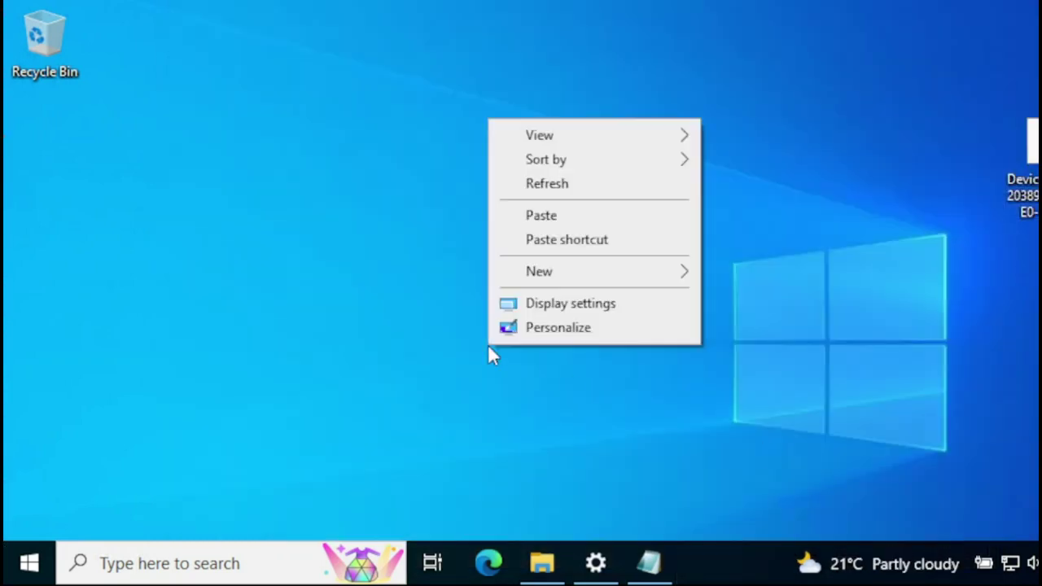
click(542, 217)
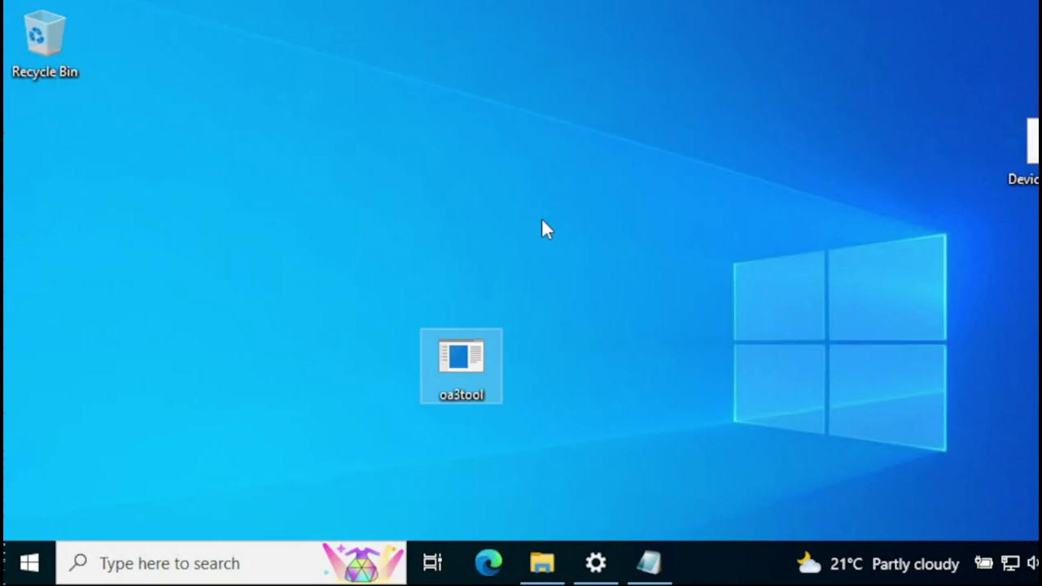
click(242, 562)
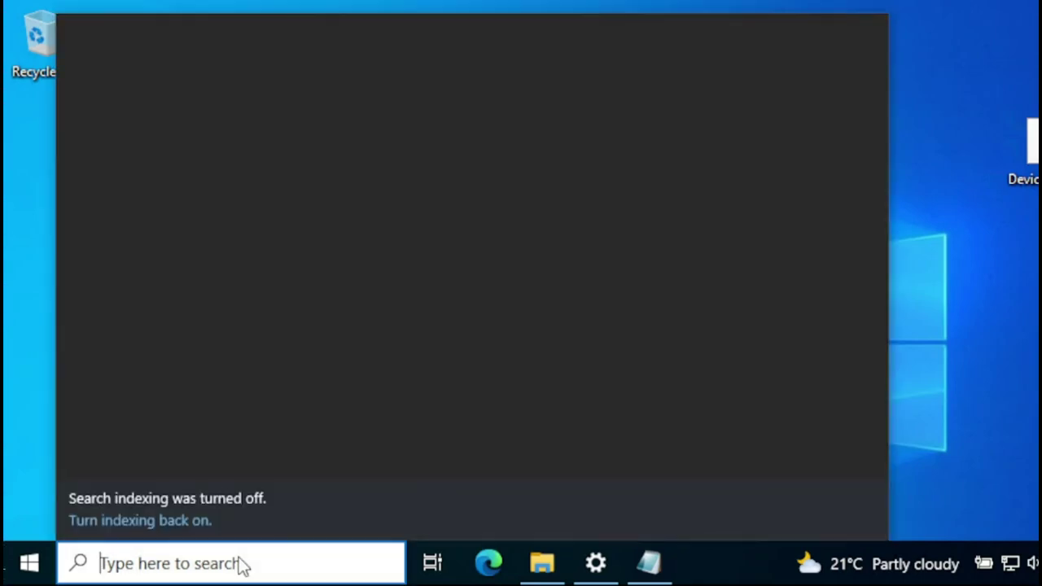
Launch Command Prompt as administrator and move its window aside to show oa3tool
text(cmd)
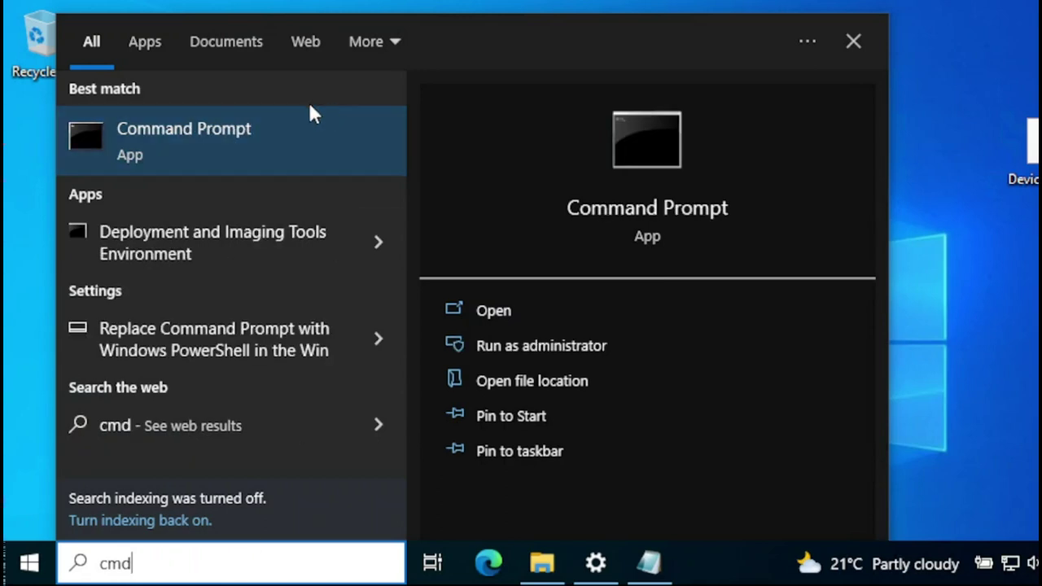
right_click(257, 142)
click(324, 171)
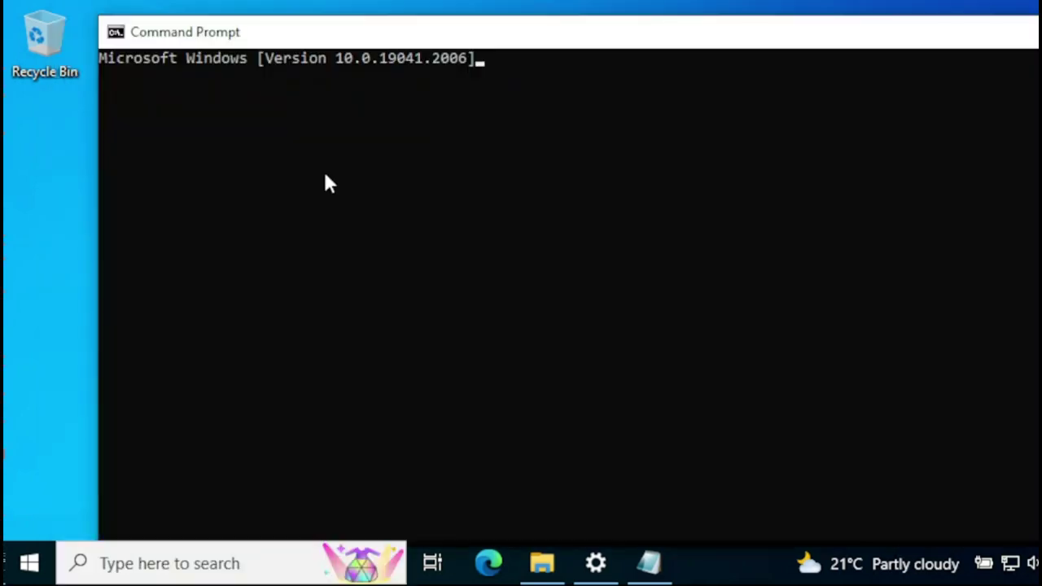
drag(461, 41, 891, 204)
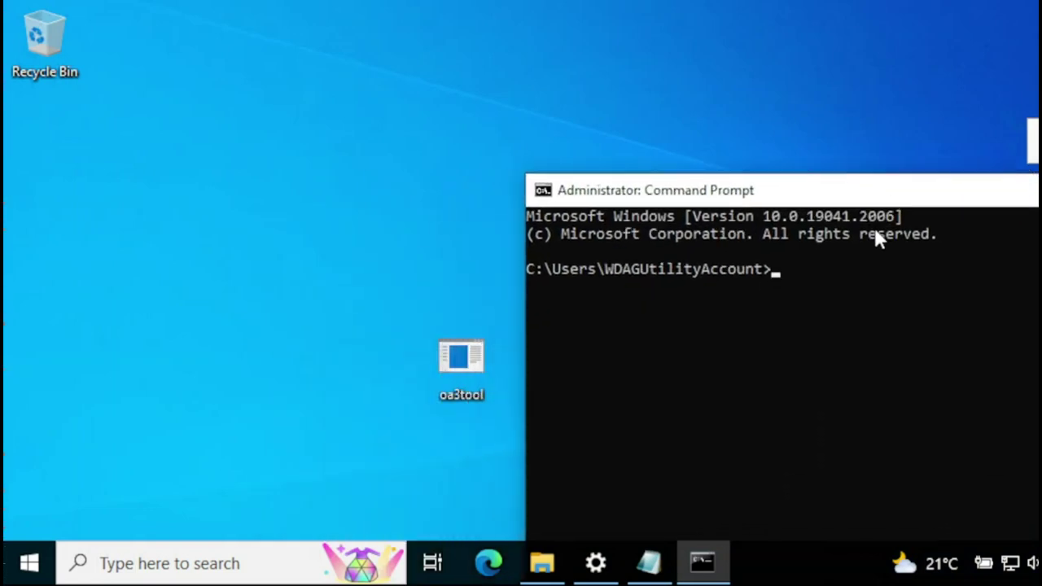
Run cd.. then cd into the user's Desktop folder using Tab completion
text(cd..)
key(Return)
text(cd..)
key(BackSpace)
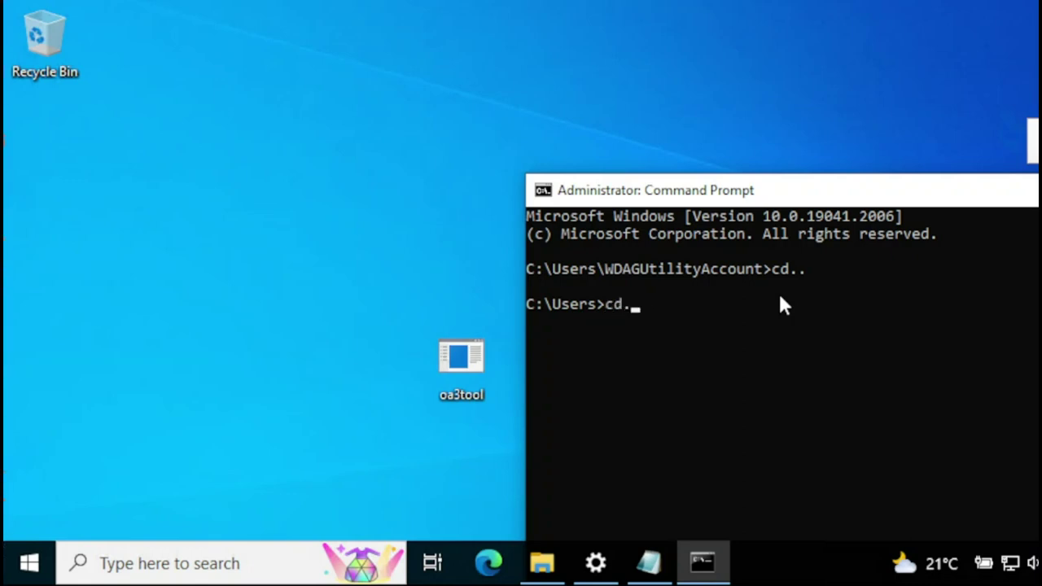
key(BackSpace)
key(BackSpace)
key(BackSpace)
text(cd W)
key(Tab)
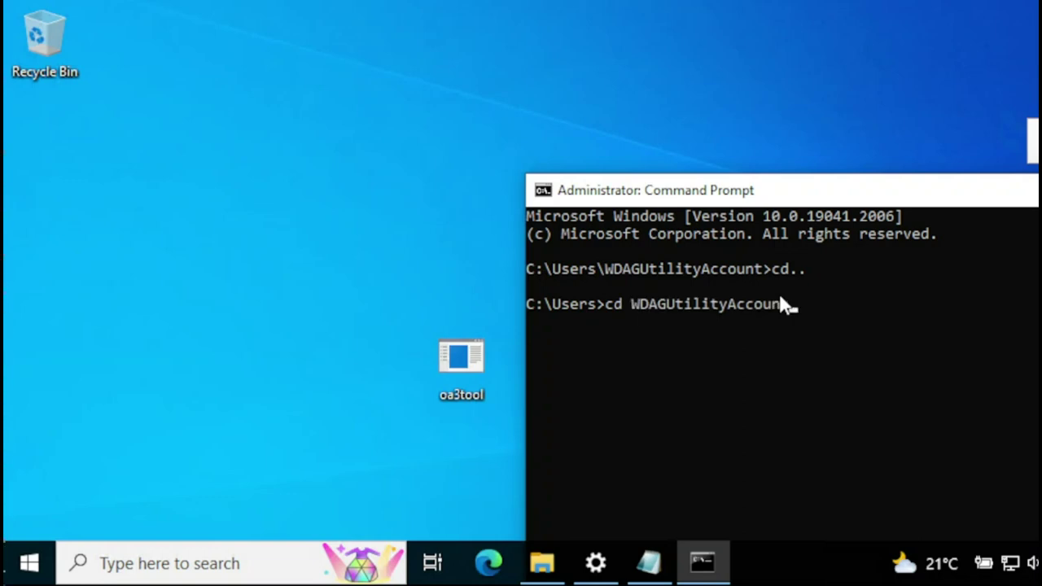
text(\Desktop)
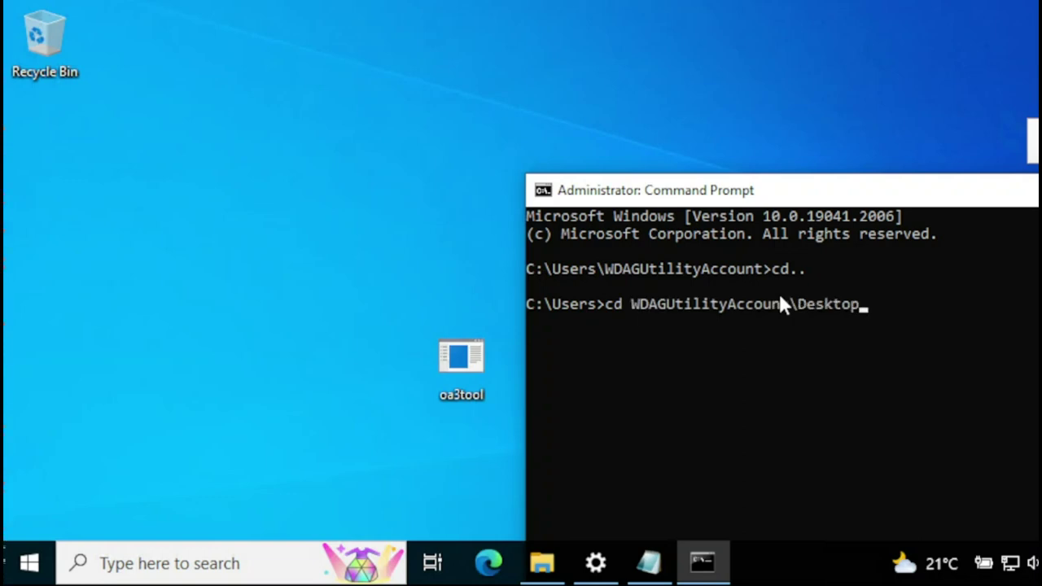
text(\)
key(Return)
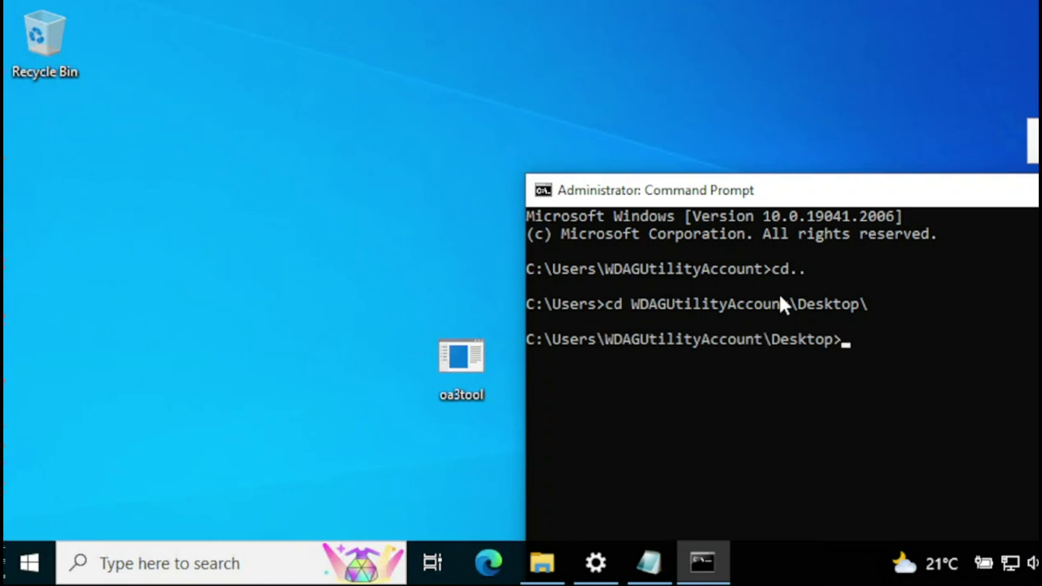
drag(784, 195, 387, 109)
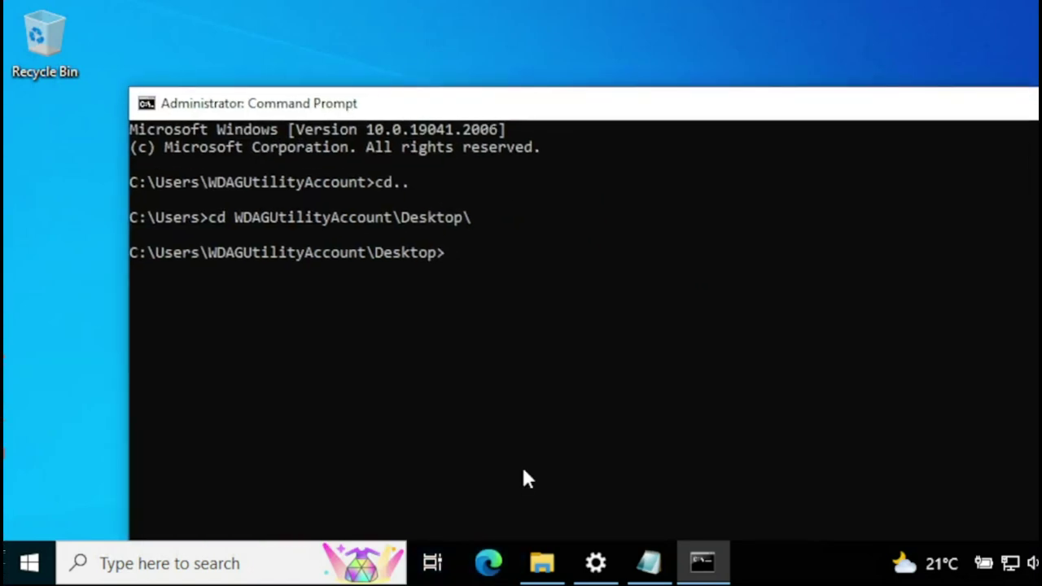
In the DeviceHash CSV, undo an accidental delete and paste, then copy the hardware hash
click(650, 563)
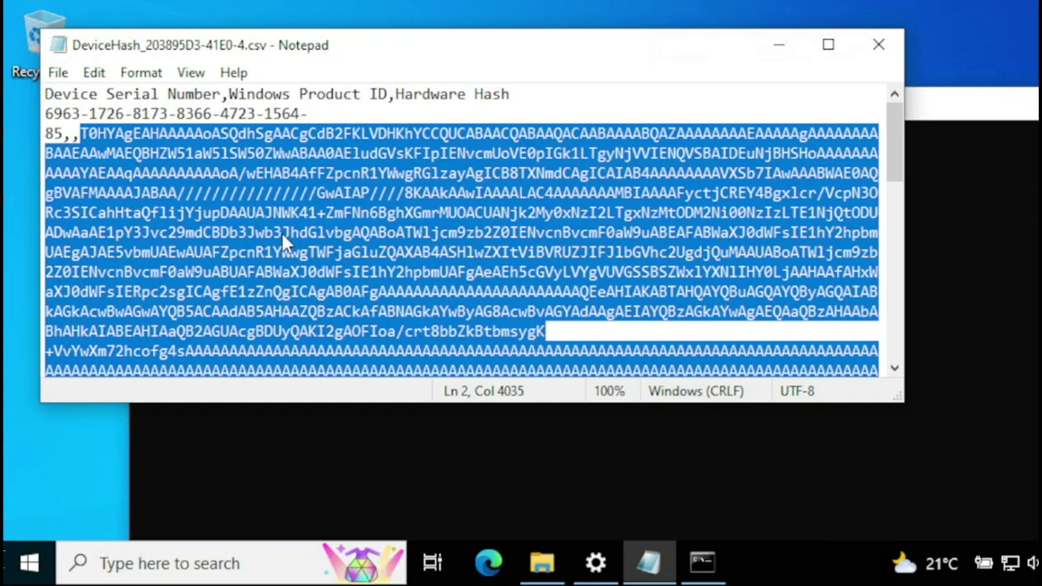
key(Delete)
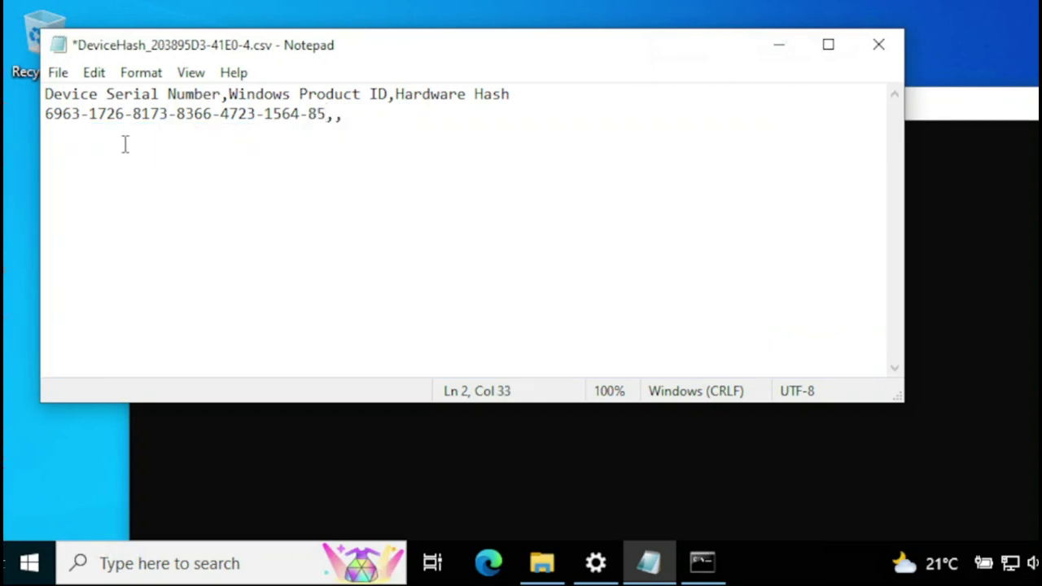
key(ctrl+v)
right_click(125, 145)
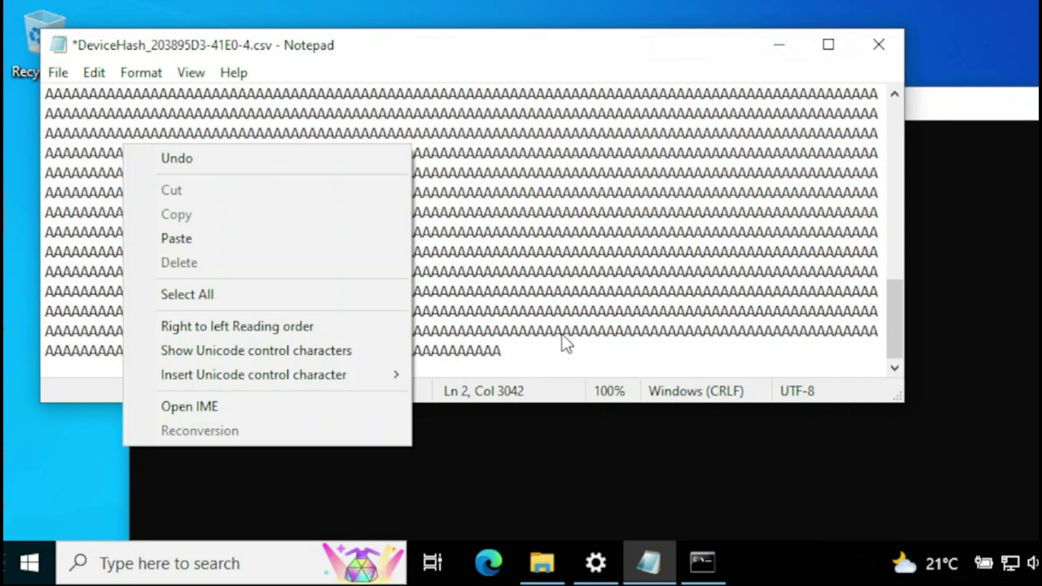
click(566, 344)
drag(551, 350, 81, 134)
right_click(134, 158)
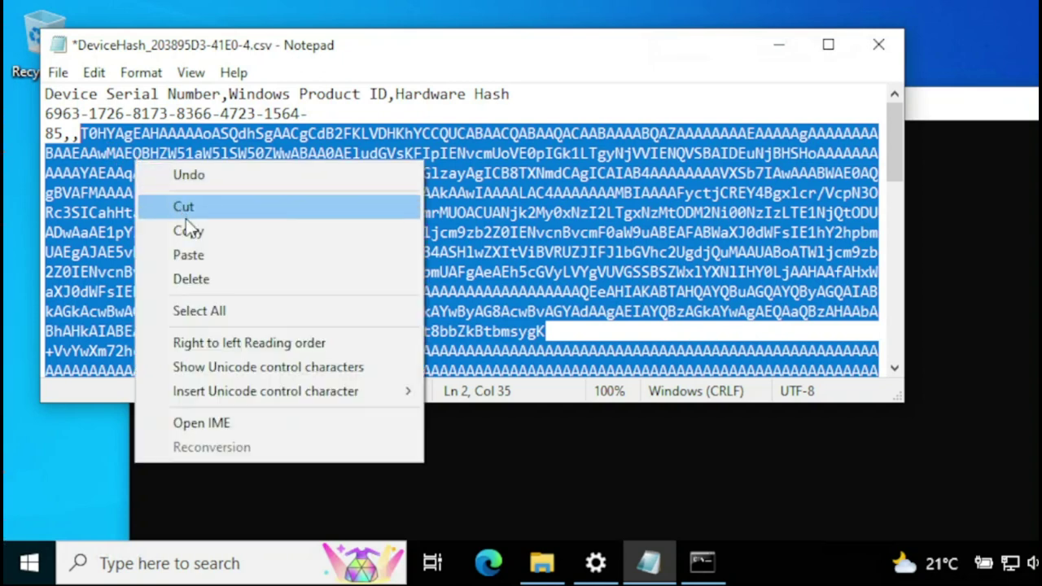
click(187, 231)
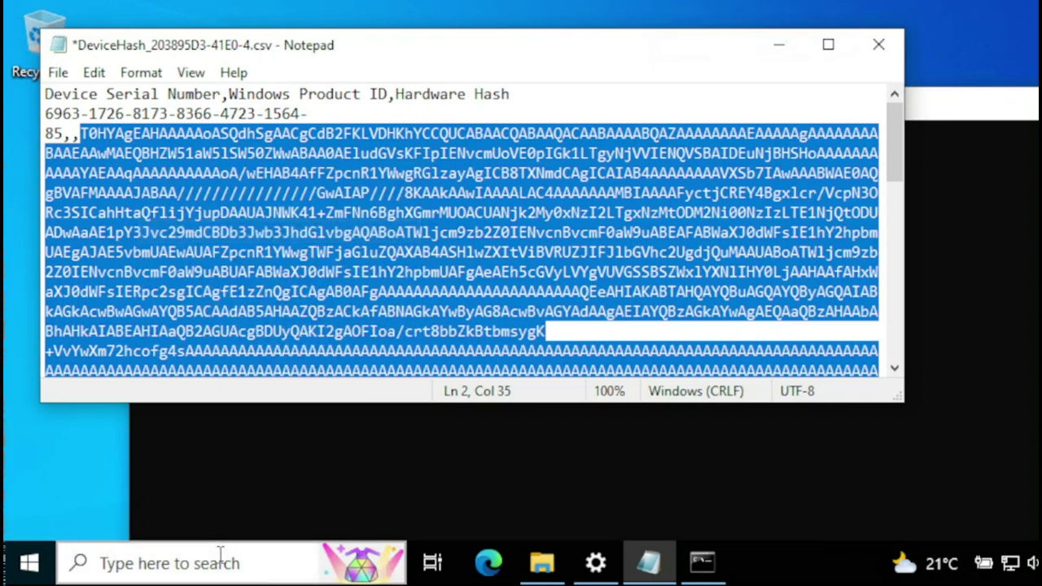
Search for Notepad from the taskbar and launch a new blank document
click(221, 562)
text(not)
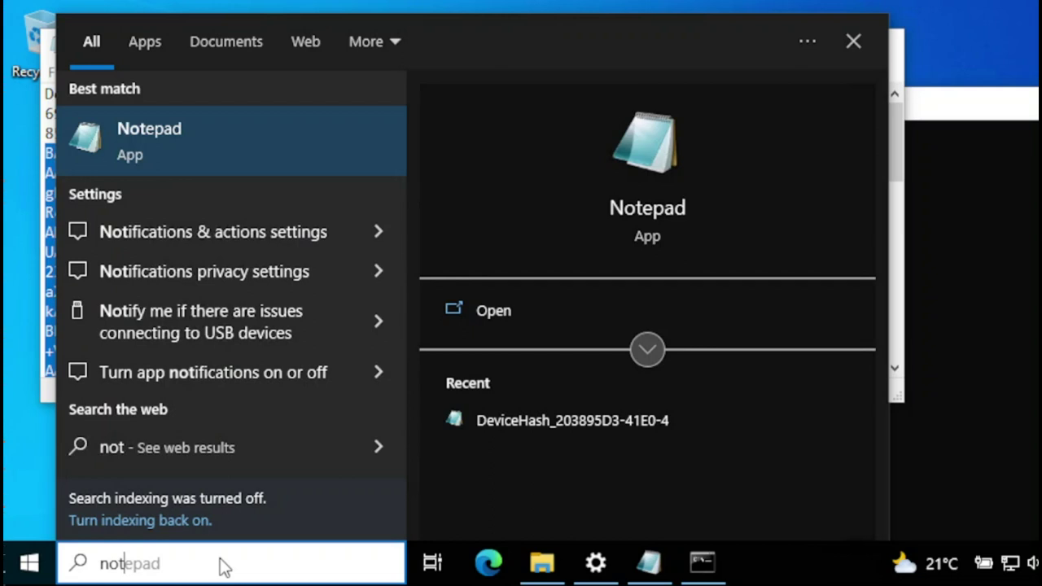
text(pad)
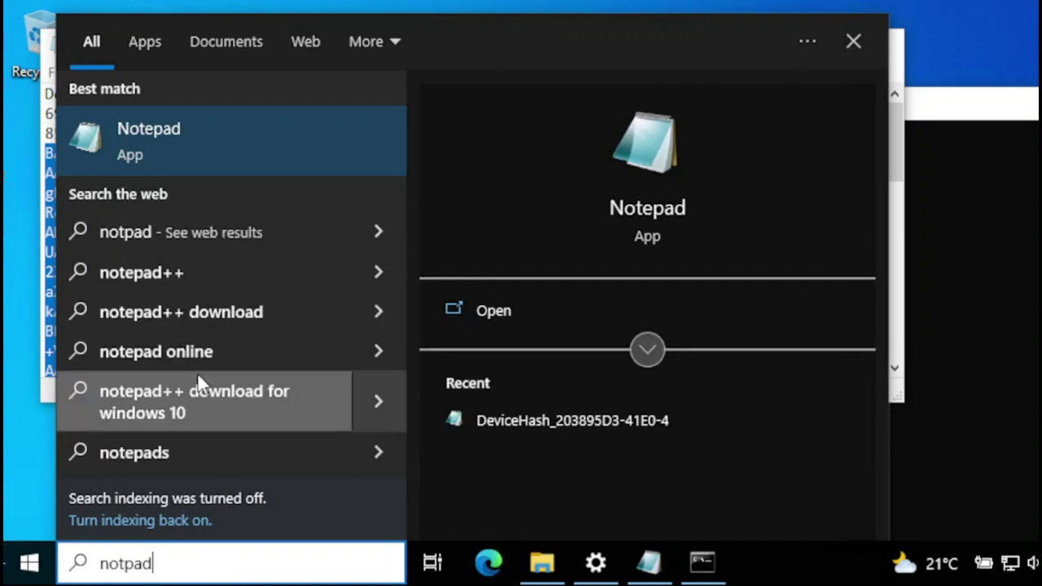
click(194, 134)
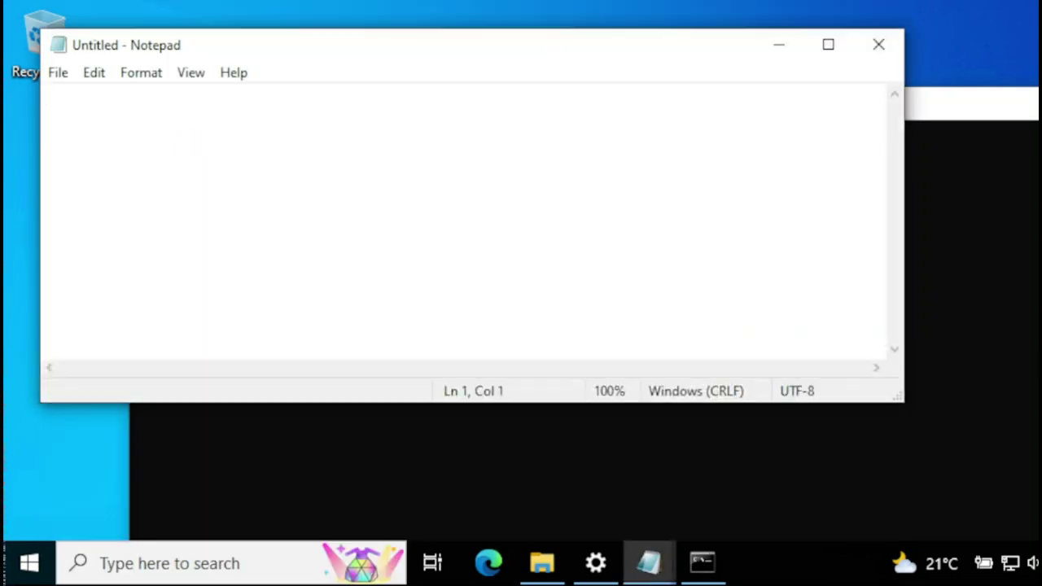
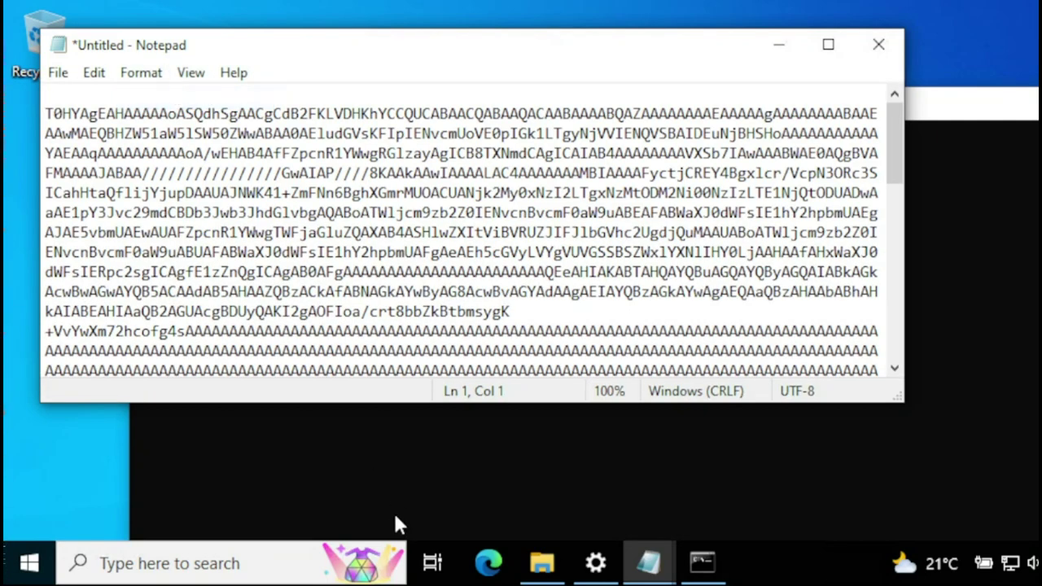
Paste oa3tool.exe /DecodeHwHash=" at the top and delete the line break so the hash follows it
click(374, 560)
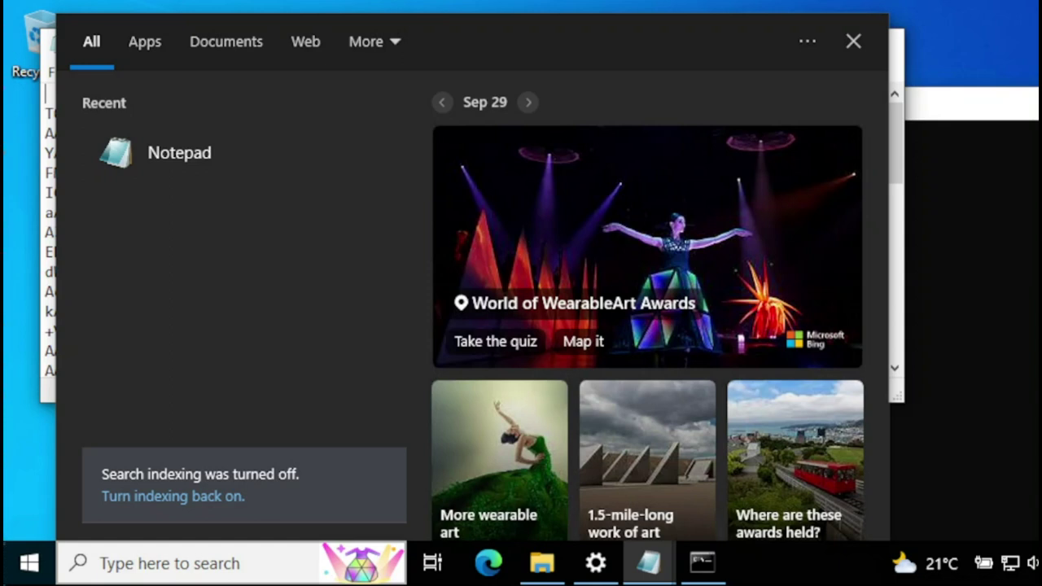
click(857, 41)
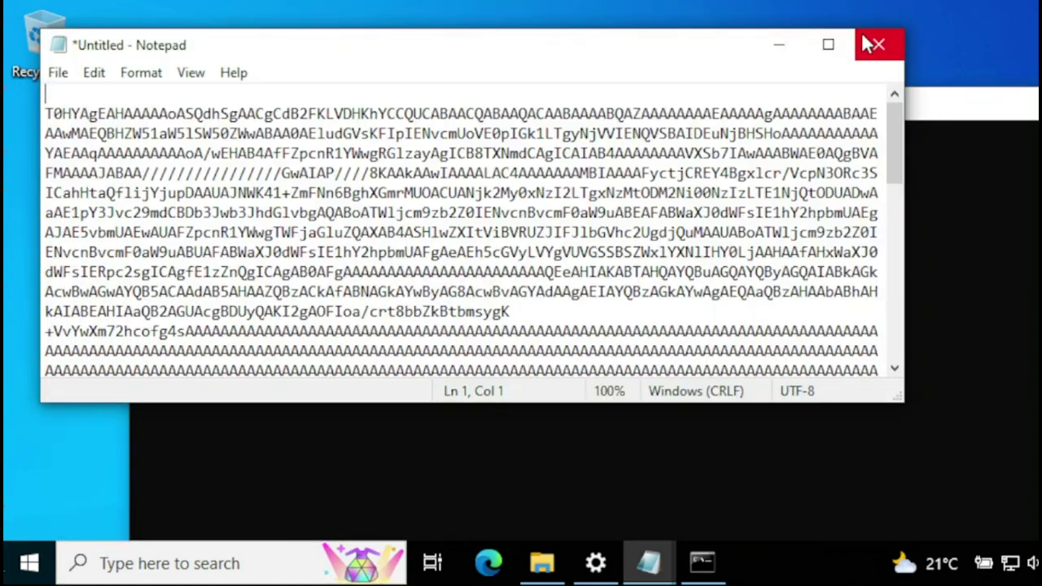
text(oa3tool.exe /DecodeHwHash=")
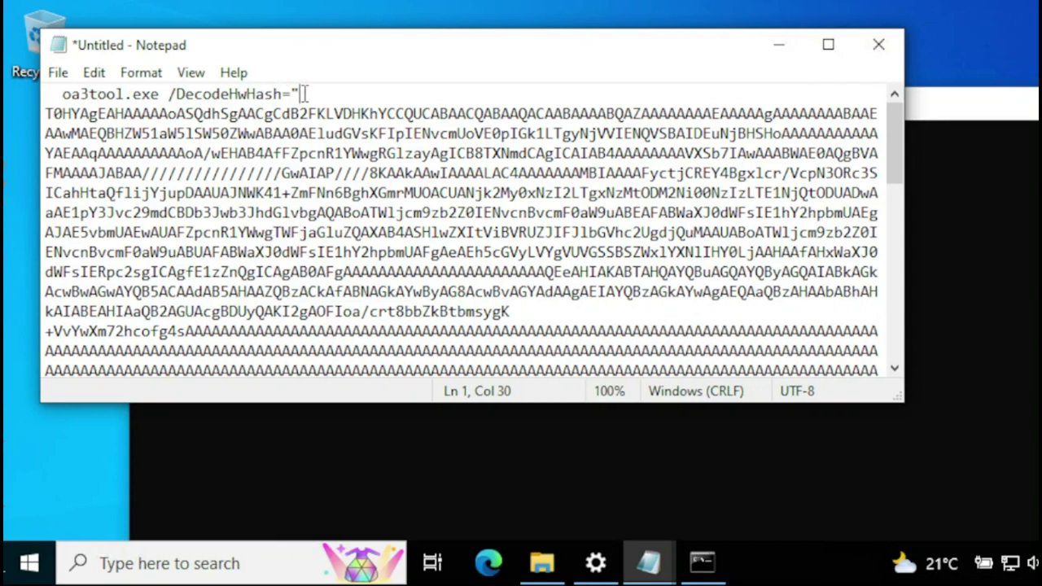
key(Delete)
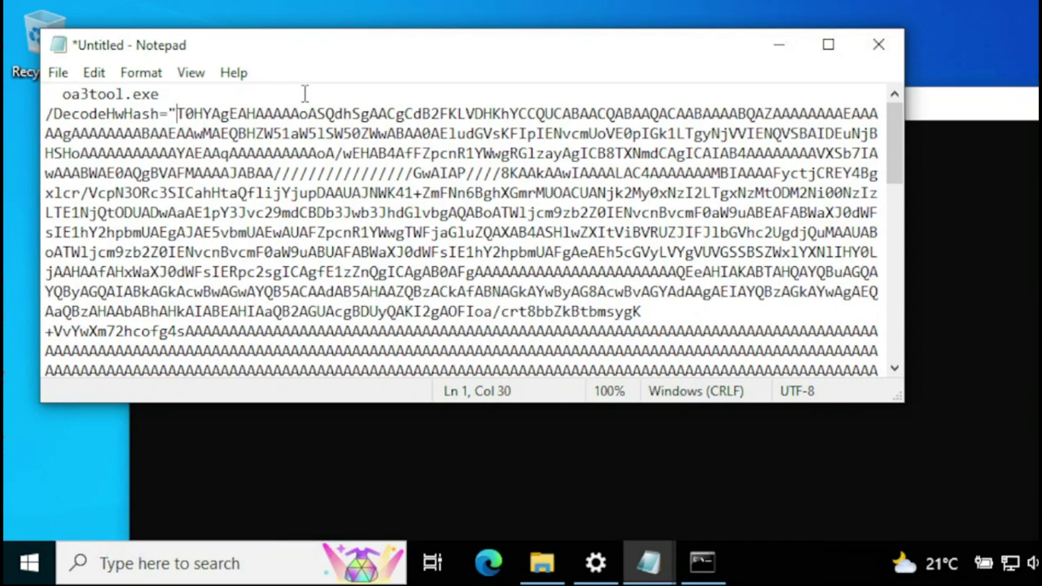
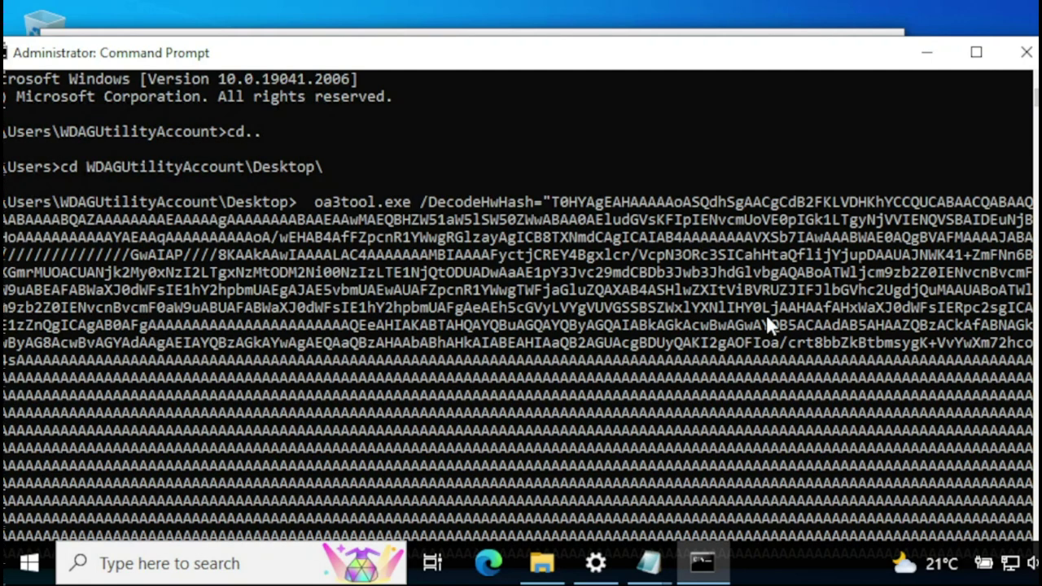
Scroll and shift the window to confirm oa3tool /DecodeHwHash finished writing C:\Decode_Hash.txt
scroll(766, 318, down, 5)
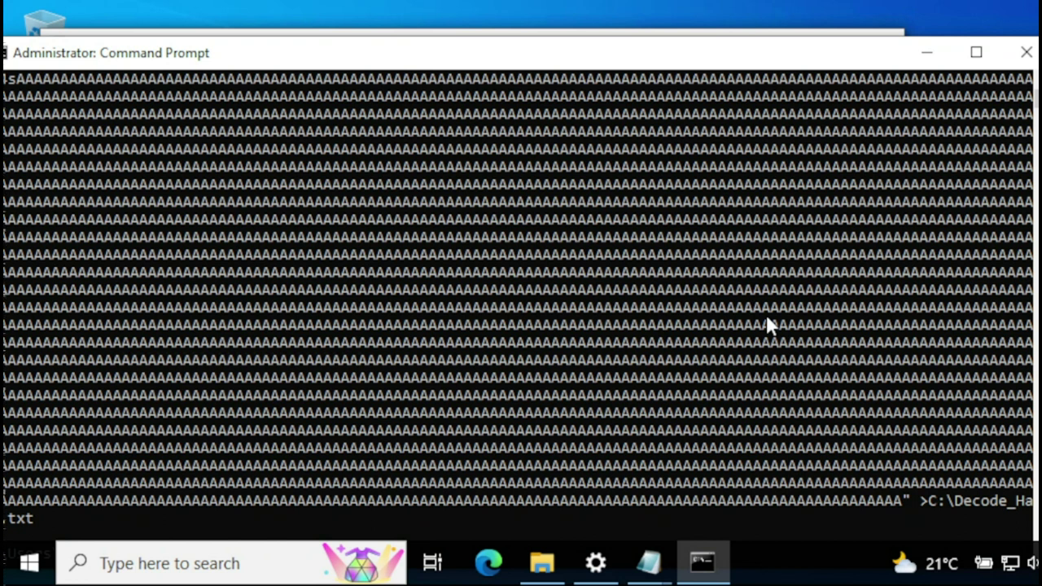
drag(875, 63, 878, 20)
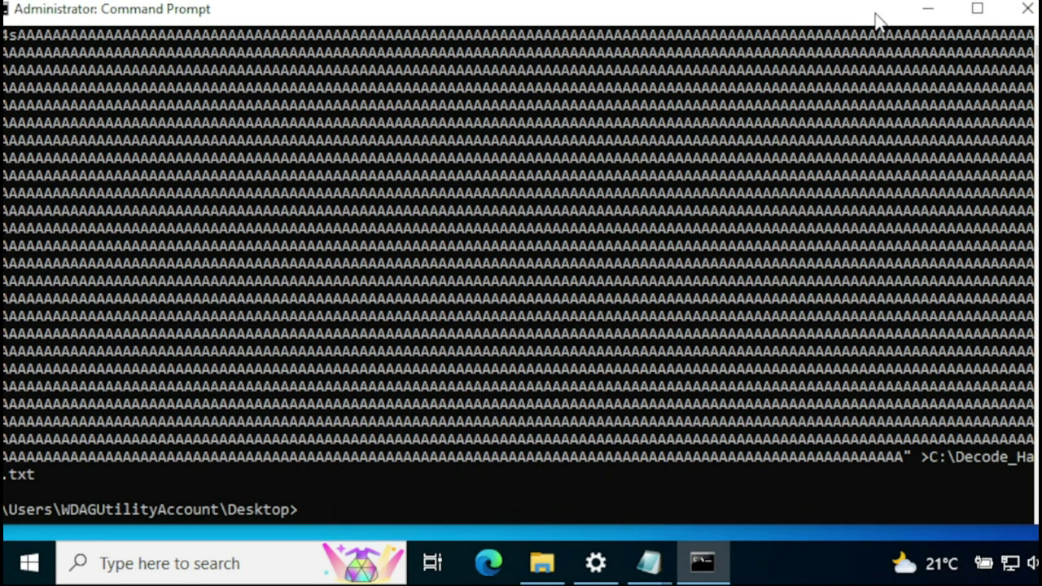
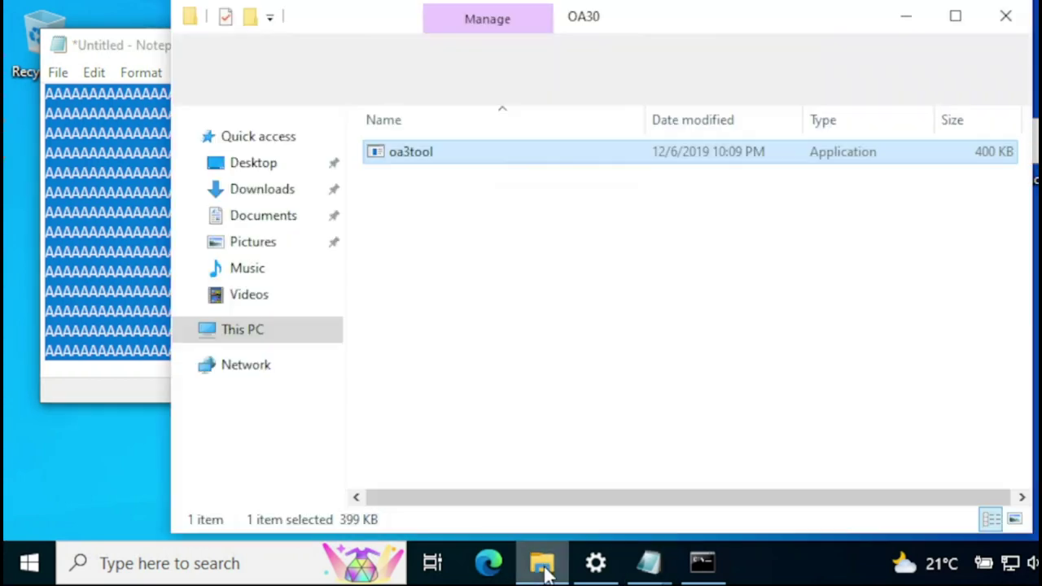
Open Decode_Hash from the root of Local Disk (C:) under This PC in Notepad
click(262, 330)
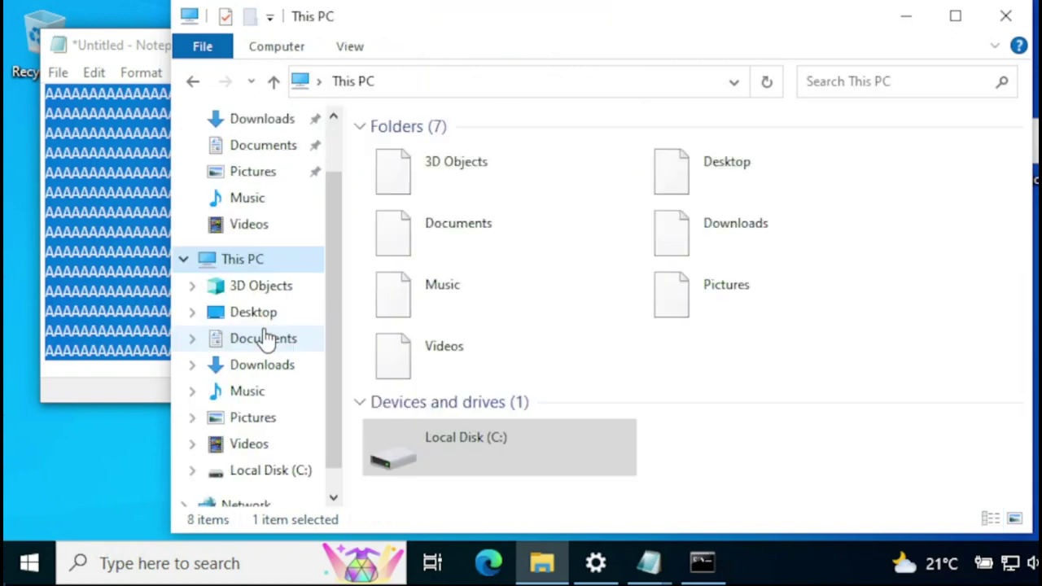
click(403, 428)
double_click(450, 447)
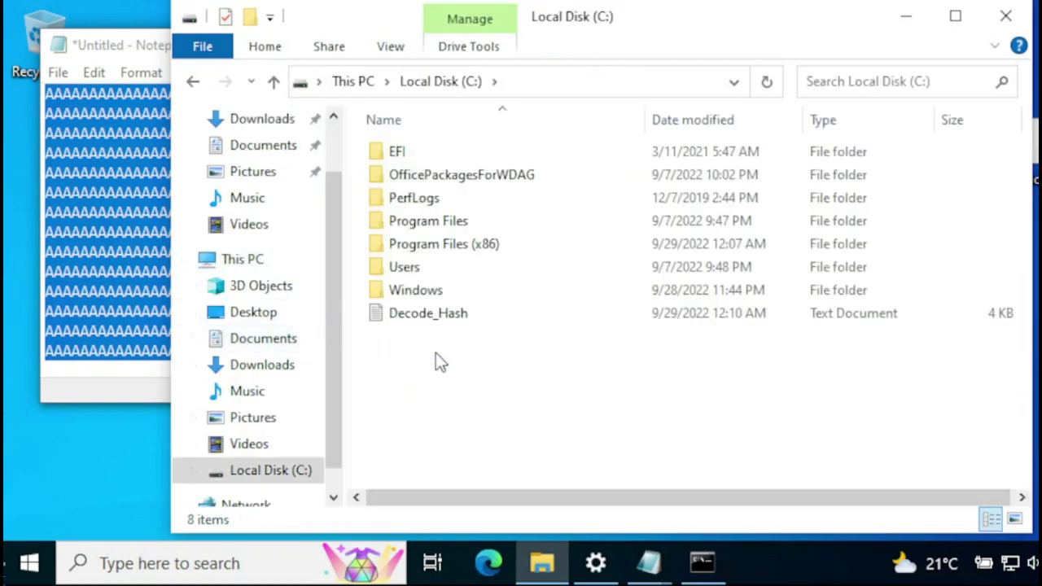
double_click(415, 315)
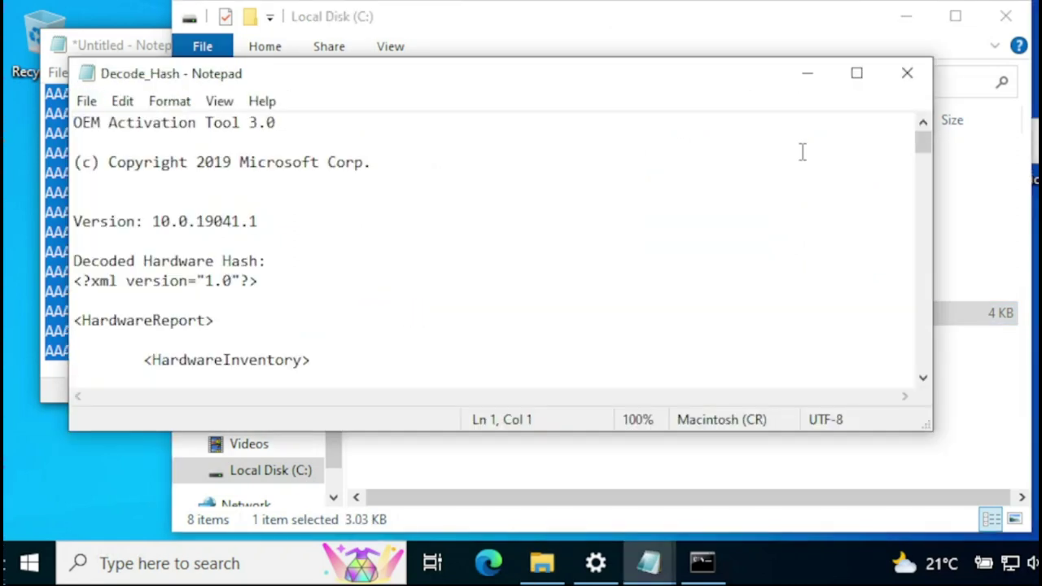
Maximize Notepad and highlight the OEM Activation Tool 3.0 title, version 10.0.19041.1 and Decoded Hardware Hash heading
click(857, 73)
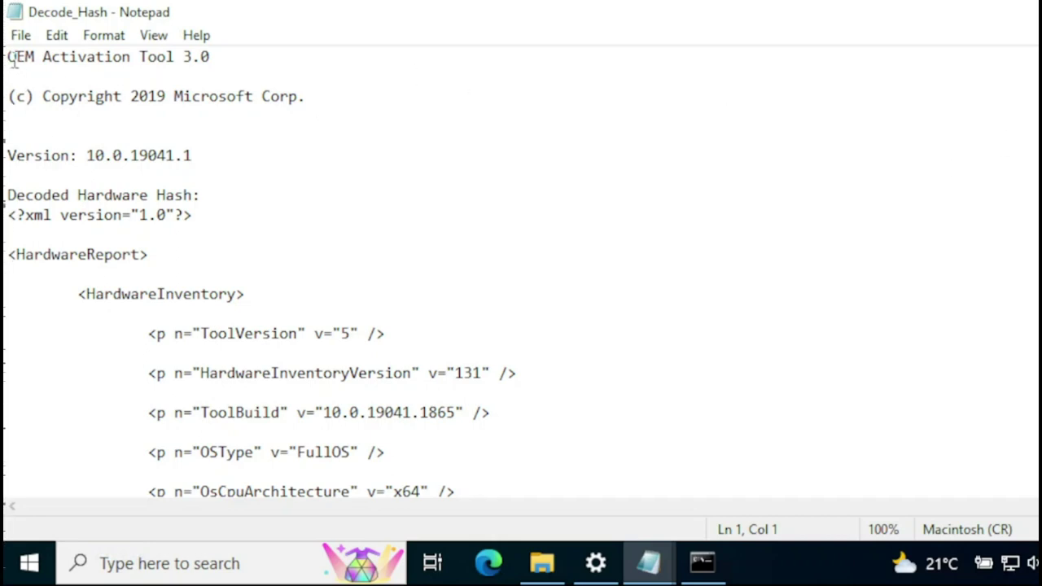
drag(9, 54, 230, 51)
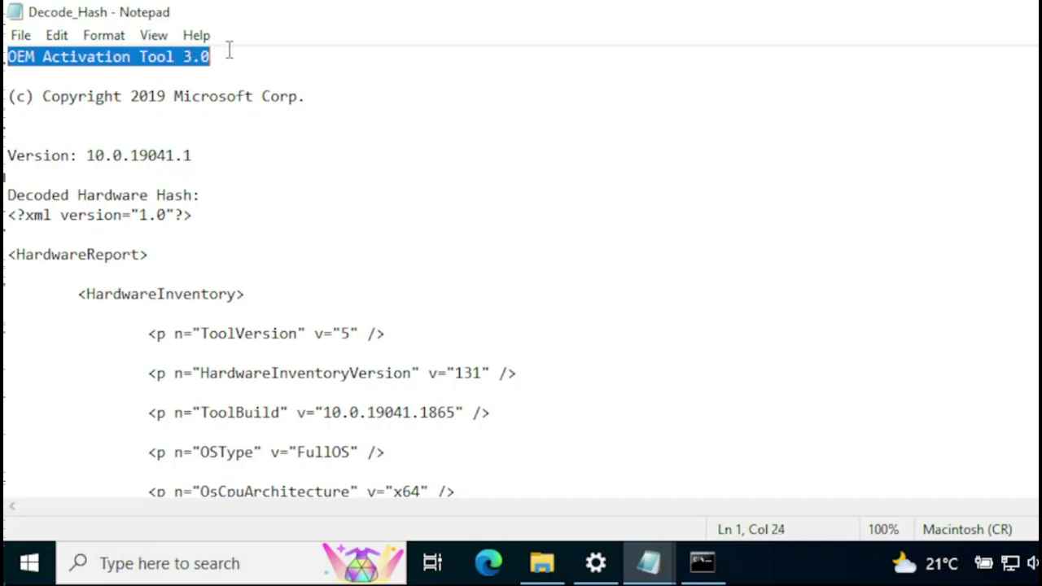
drag(86, 159, 253, 149)
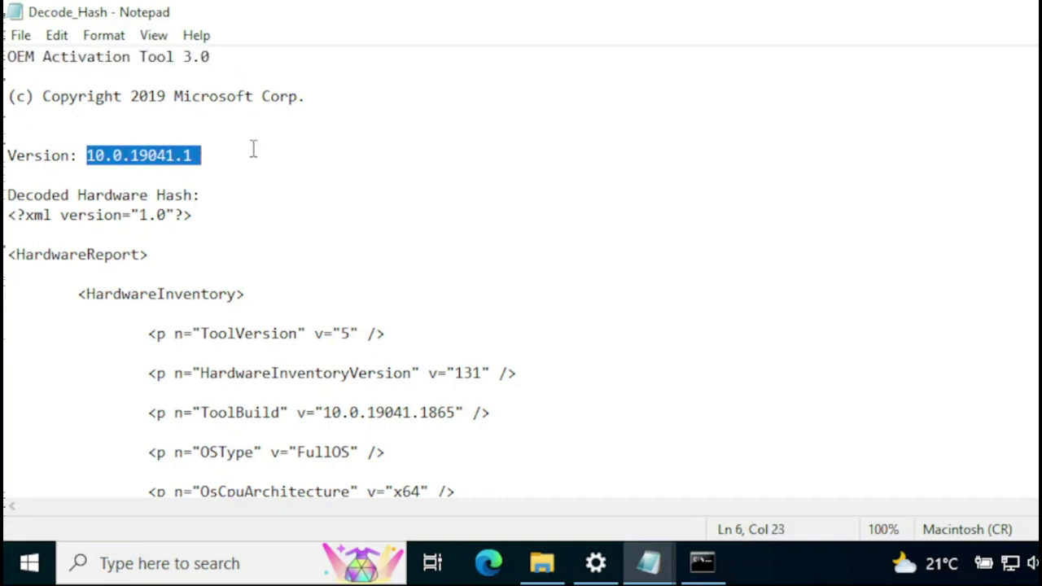
drag(15, 195, 216, 203)
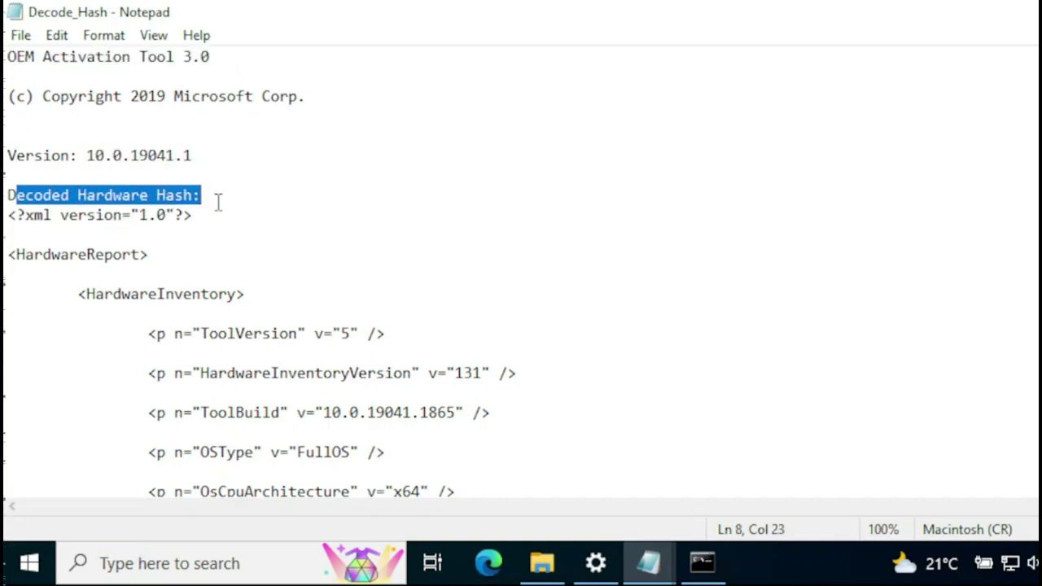
Highlight the HardwareInventory tag and ToolVersion, HardwareInventoryVersion, ToolBuild, OSType, OsCpuArchitecture names
scroll(521, 277, down, 1)
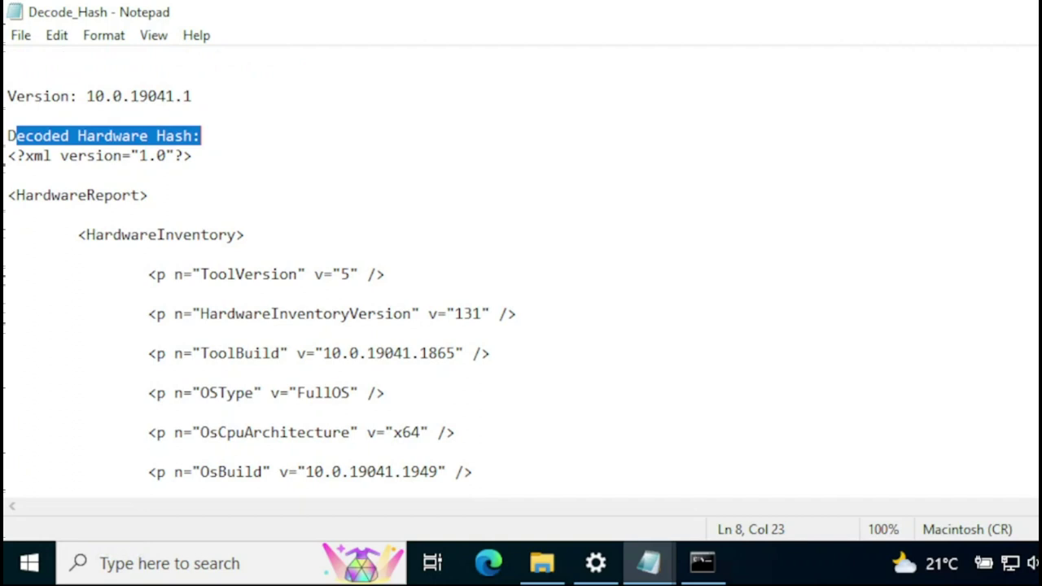
drag(77, 237, 300, 235)
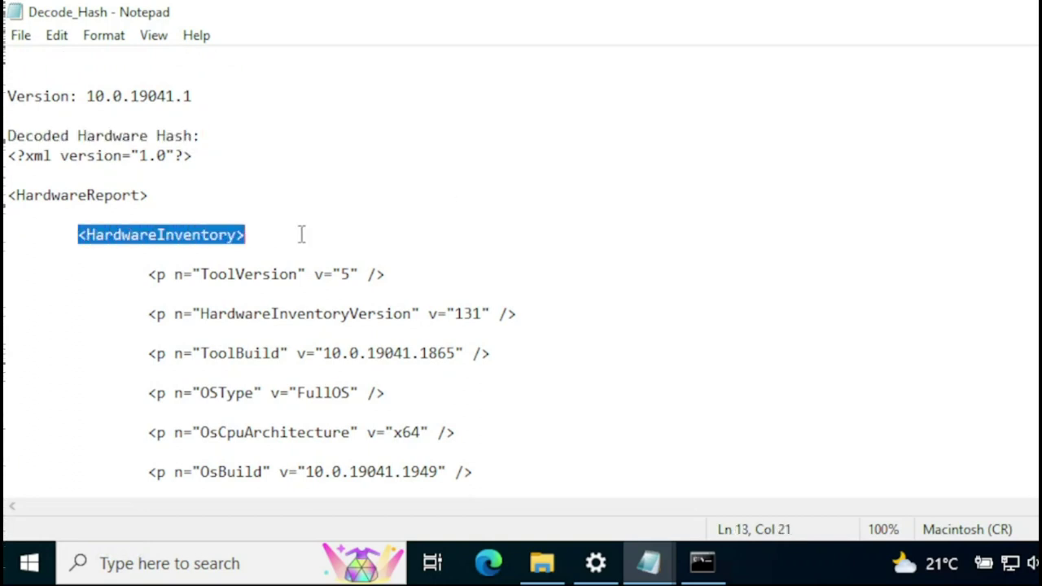
drag(207, 275, 320, 275)
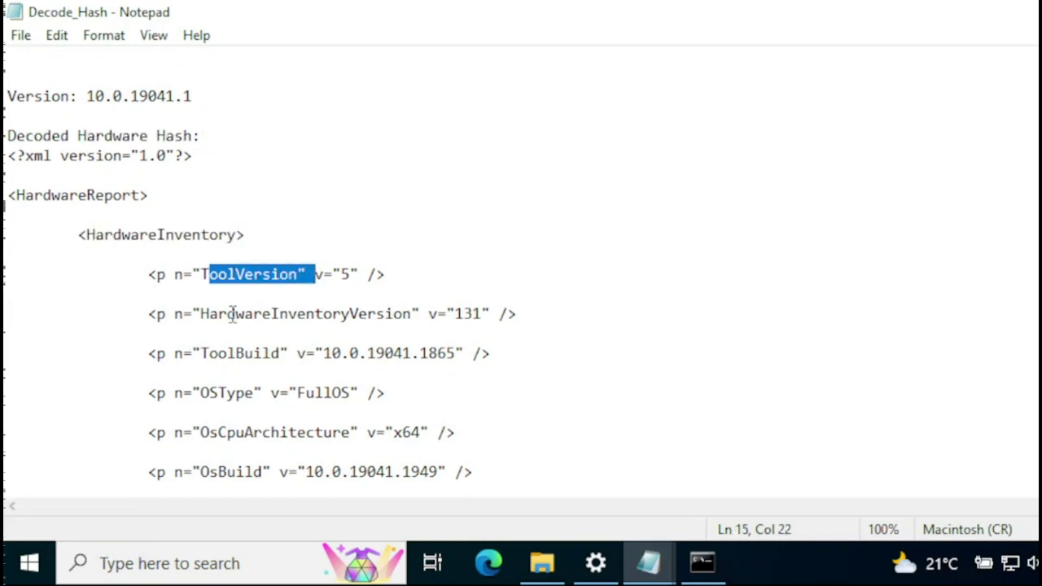
drag(201, 313, 428, 314)
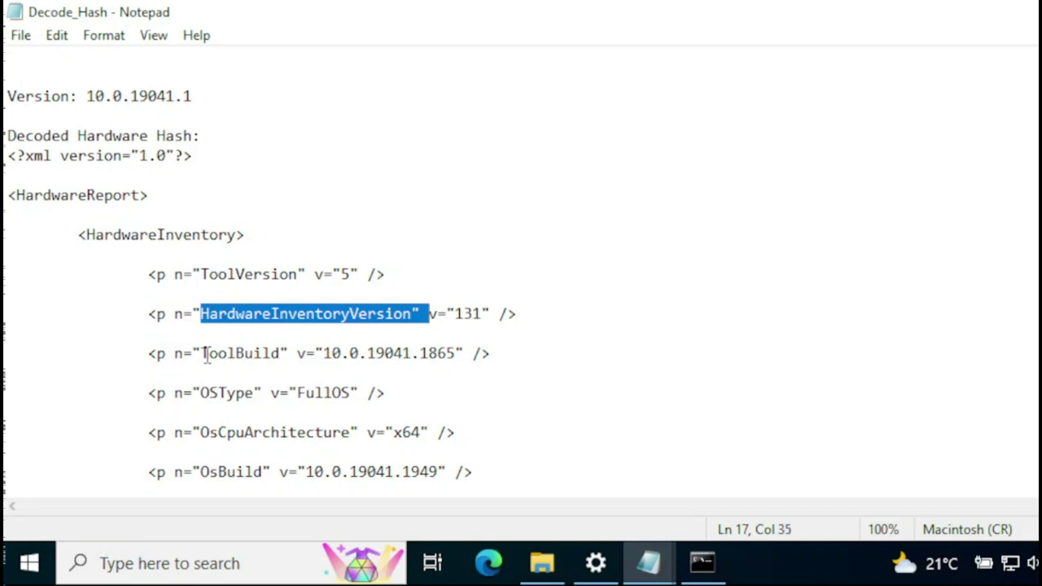
drag(203, 354, 302, 355)
drag(203, 392, 261, 394)
drag(203, 432, 346, 433)
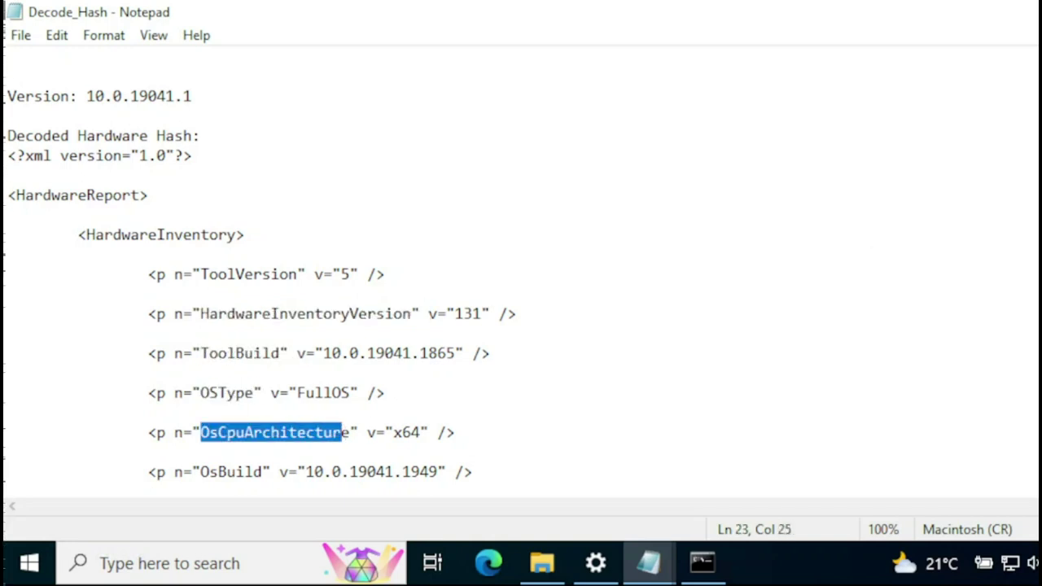
scroll(342, 432, down, 4)
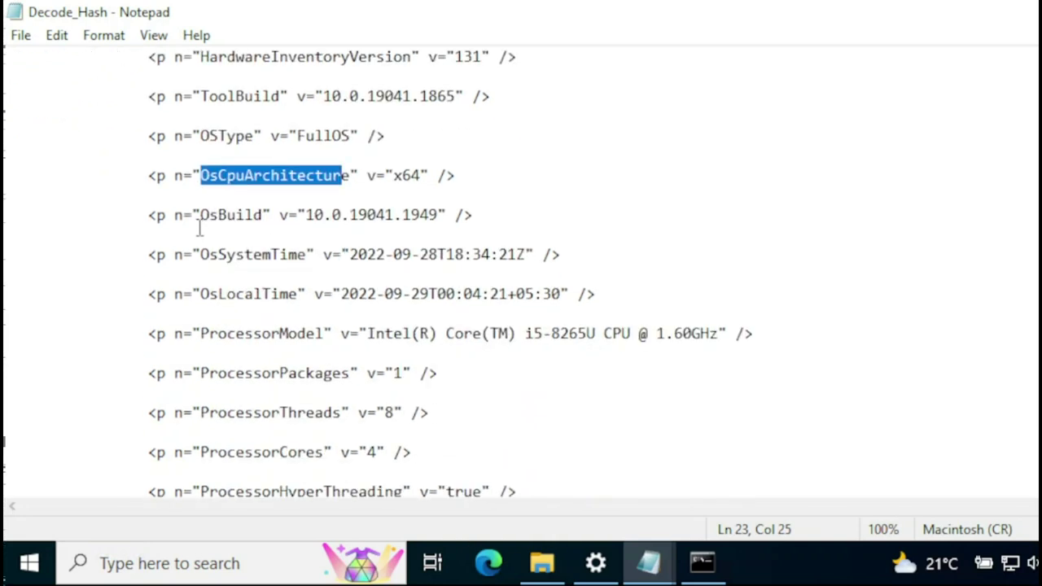
drag(200, 215, 282, 215)
drag(200, 254, 313, 254)
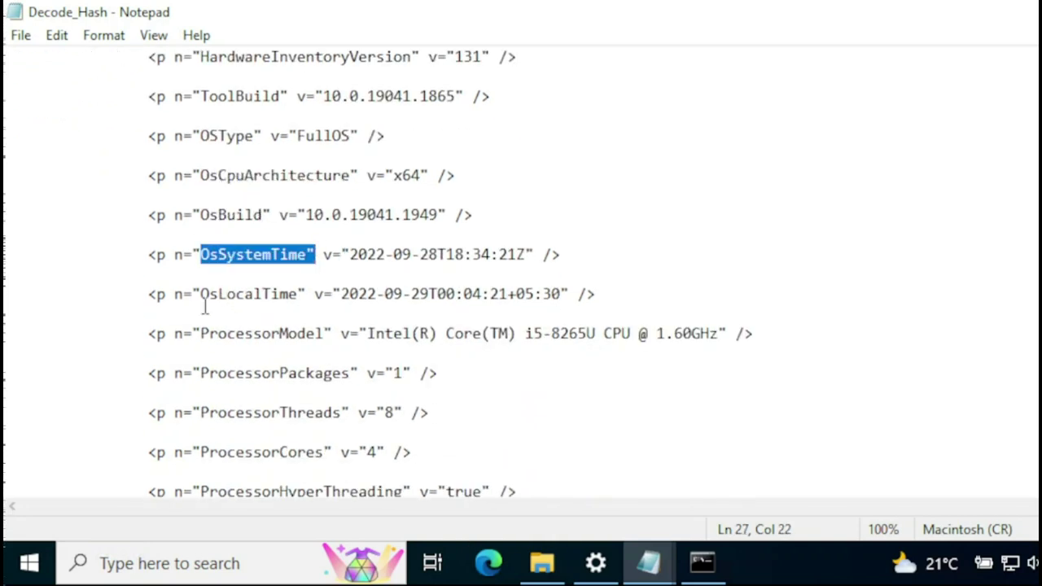
drag(201, 294, 313, 294)
click(201, 334)
drag(201, 334, 332, 334)
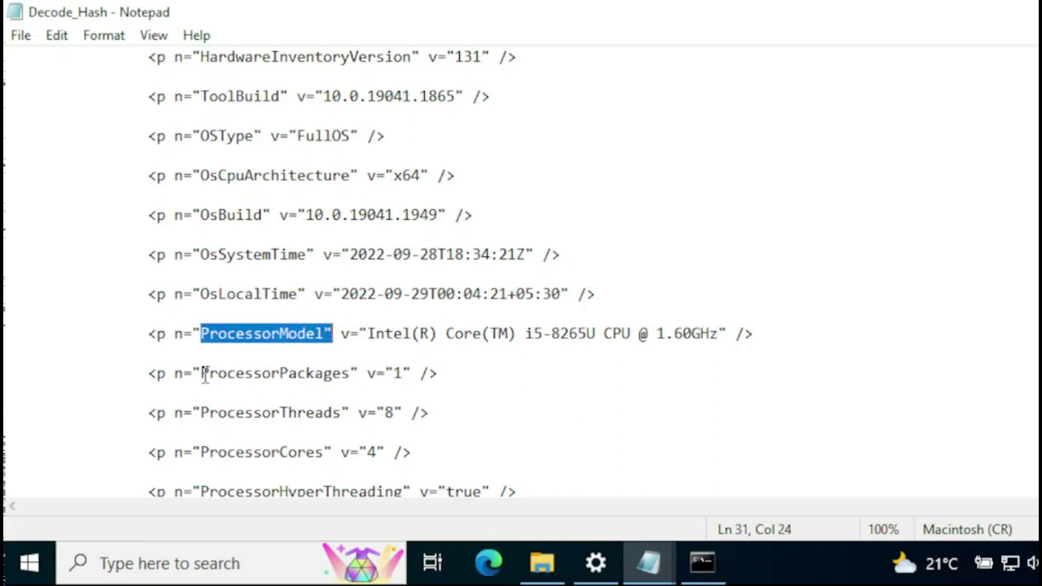
drag(202, 373, 358, 373)
drag(210, 413, 368, 412)
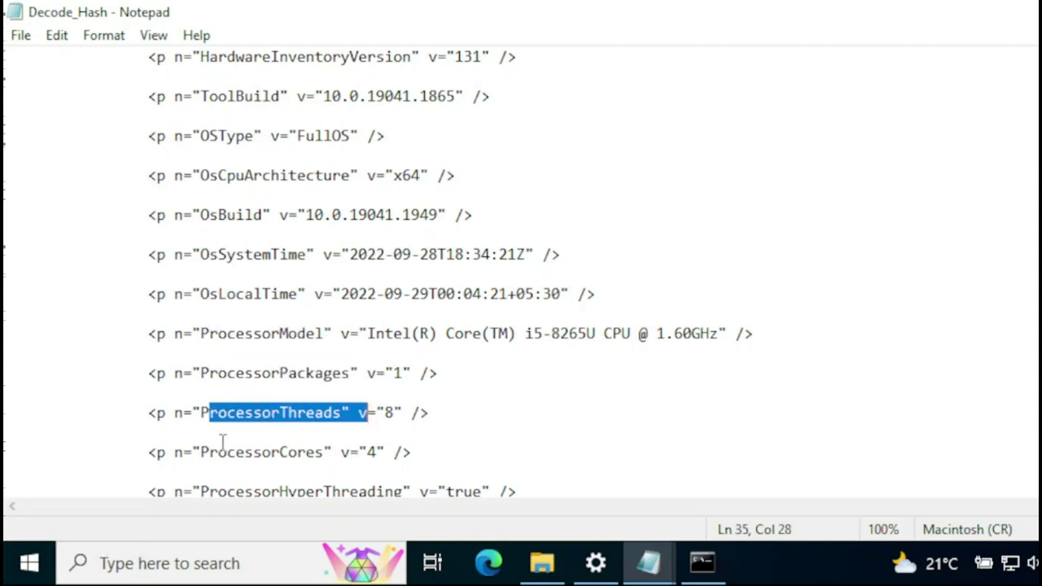
drag(202, 453, 333, 453)
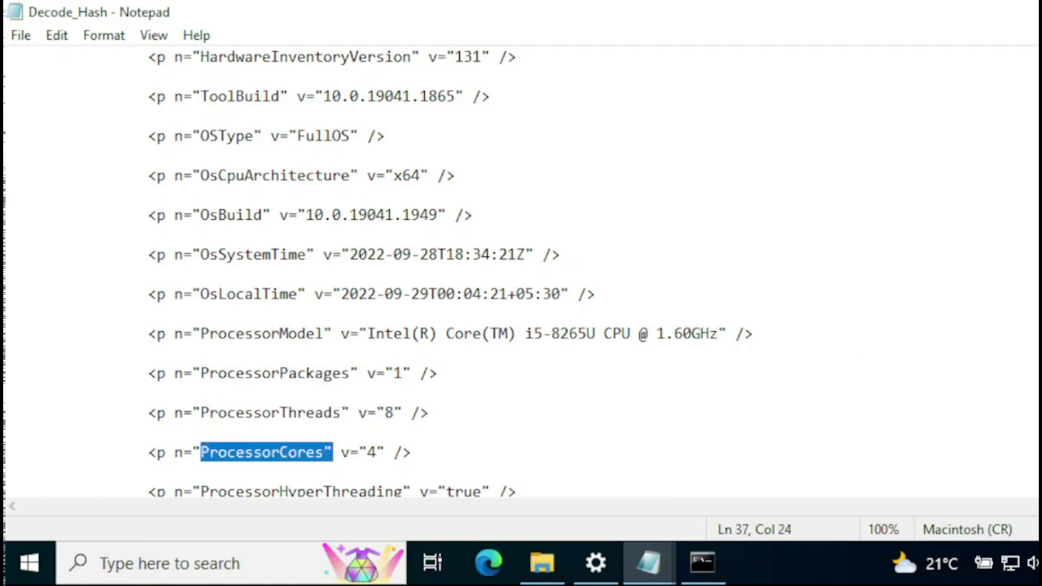
scroll(612, 310, down, 2)
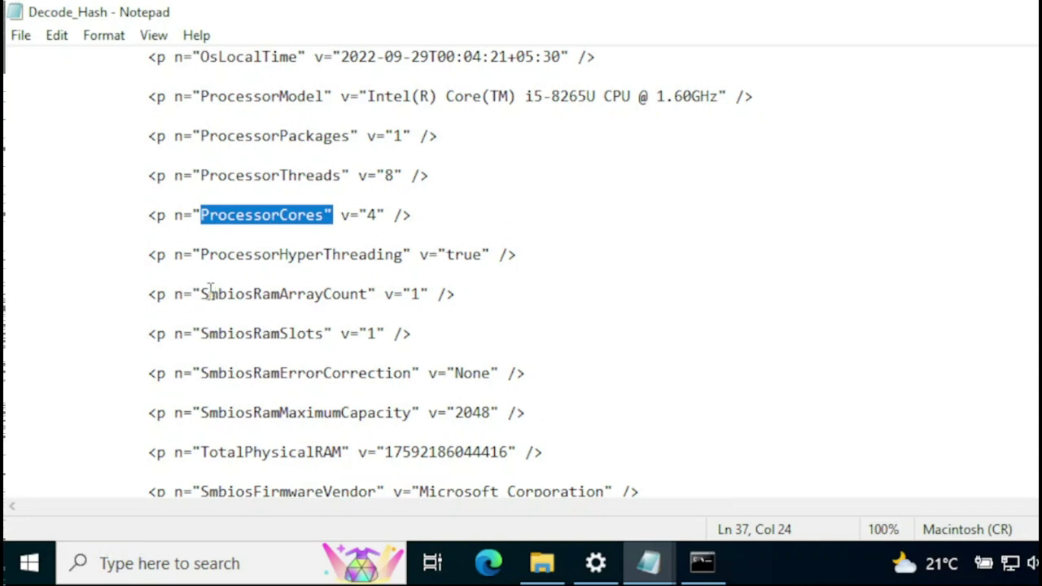
drag(202, 294, 377, 296)
drag(201, 333, 352, 334)
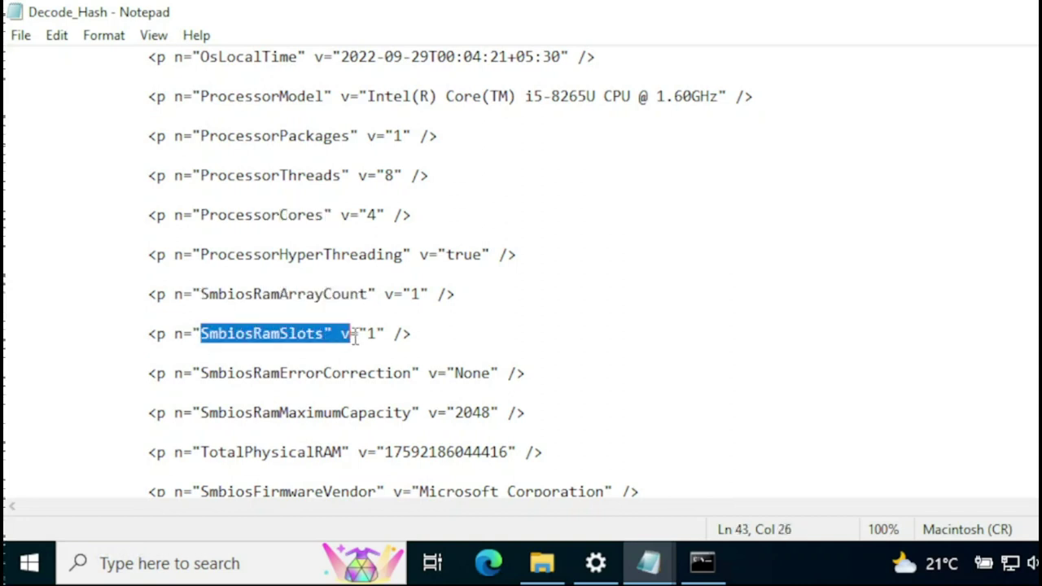
drag(202, 374, 412, 375)
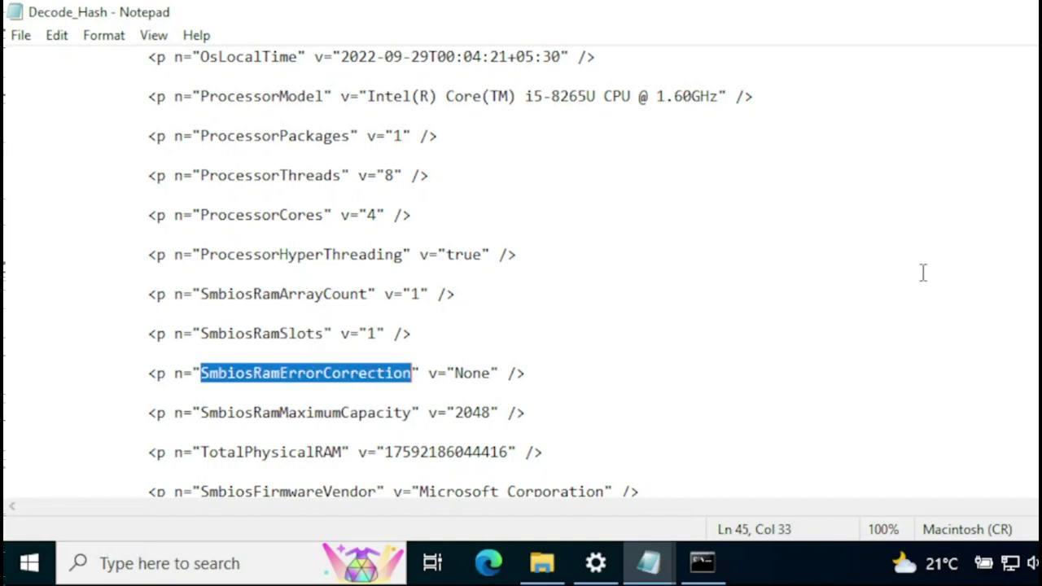
scroll(413, 375, down, 1)
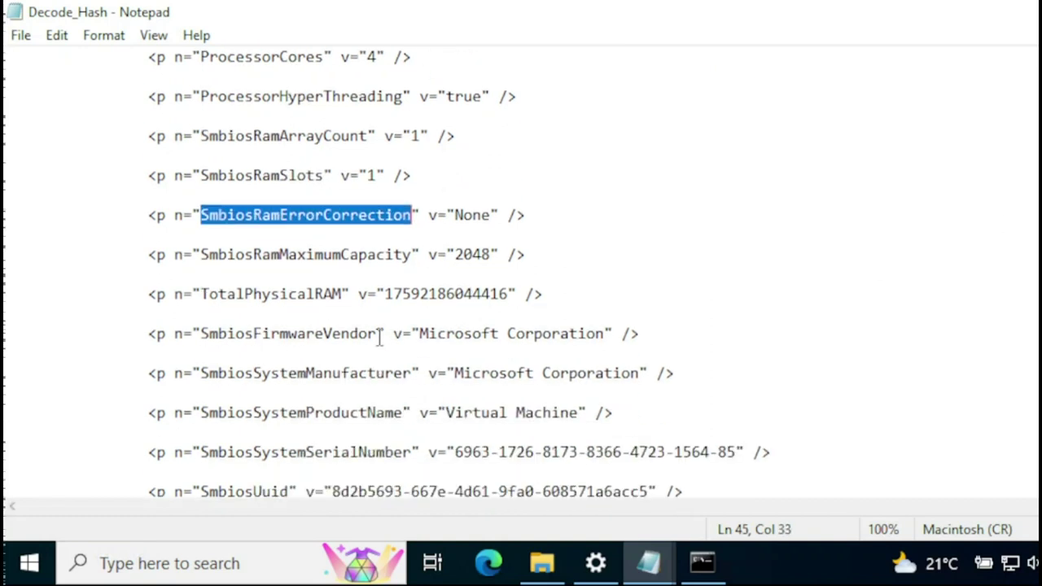
drag(202, 294, 370, 298)
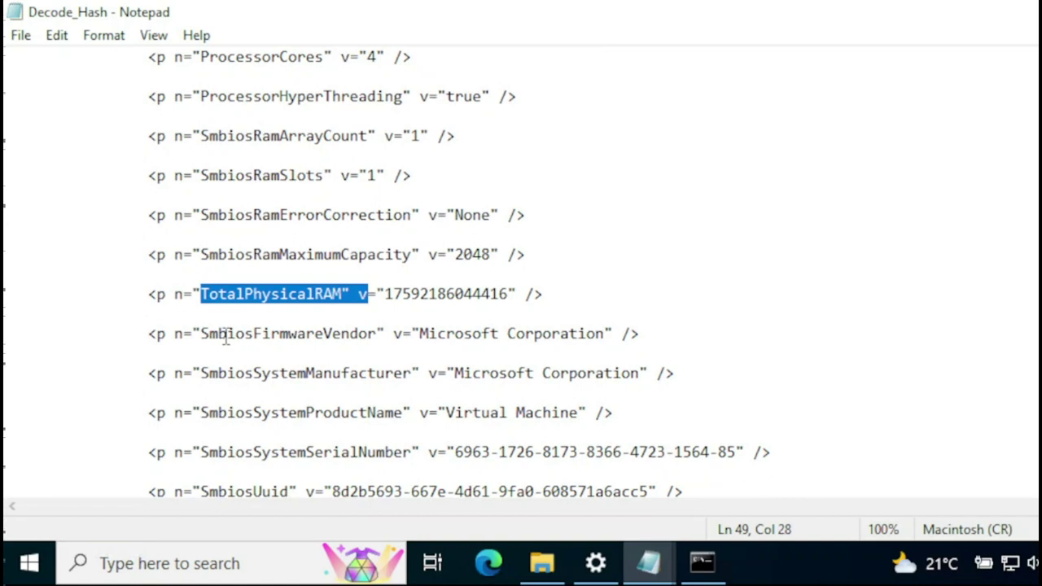
drag(210, 334, 386, 333)
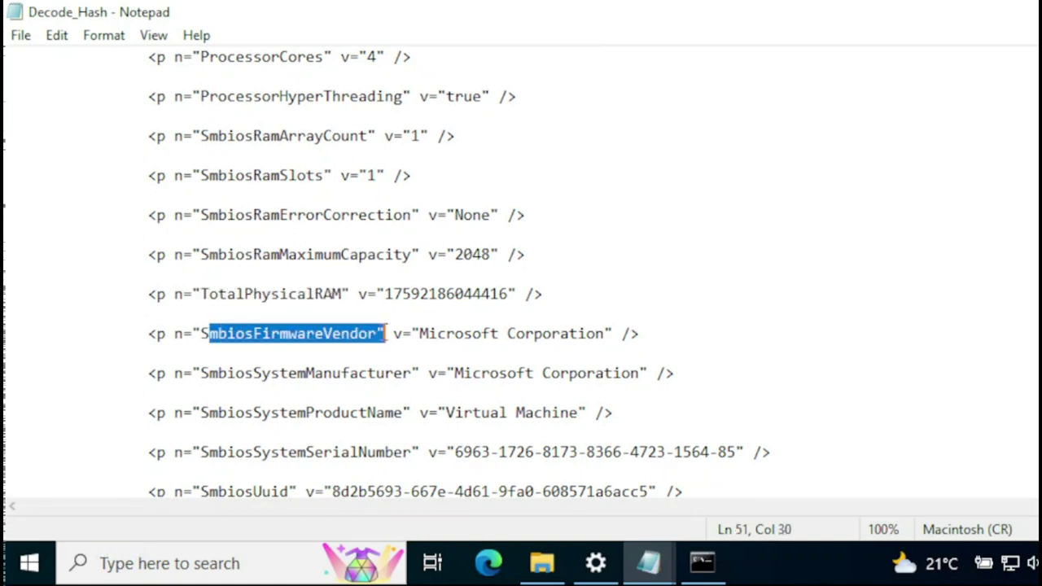
scroll(423, 277, down, 2)
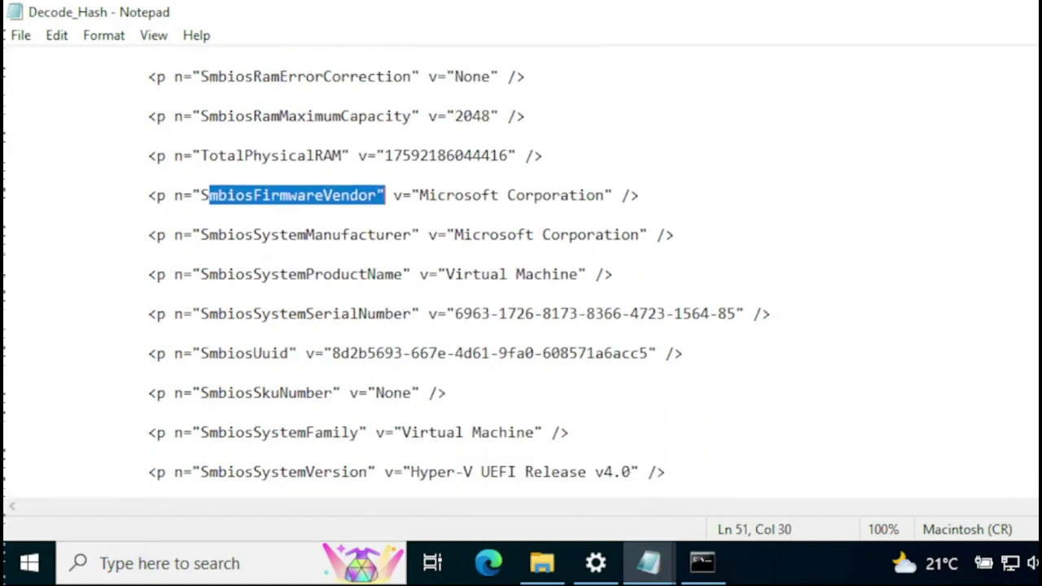
drag(201, 315, 290, 315)
drag(202, 353, 334, 354)
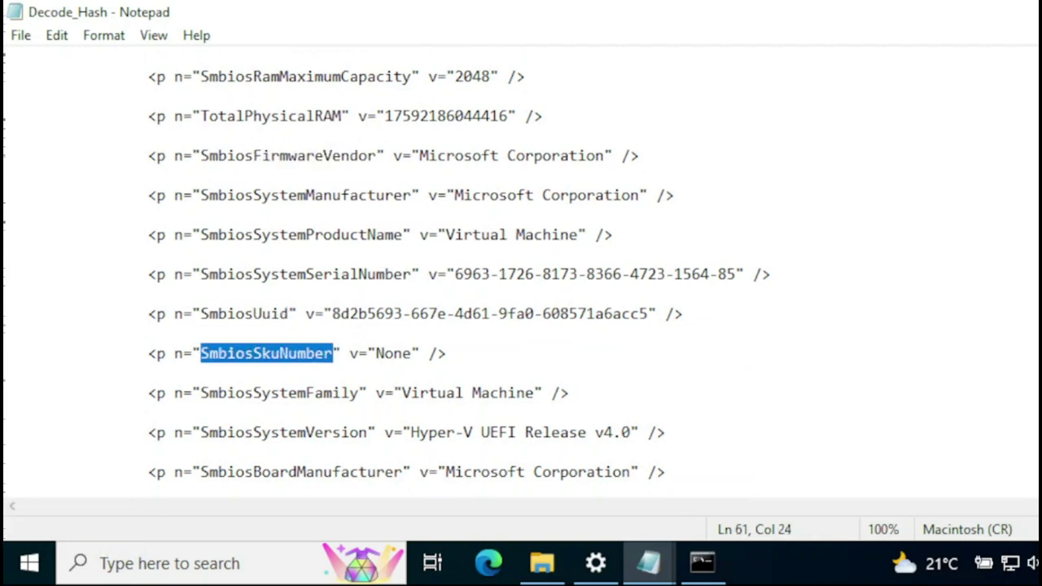
scroll(334, 354, down, 2)
click(201, 175)
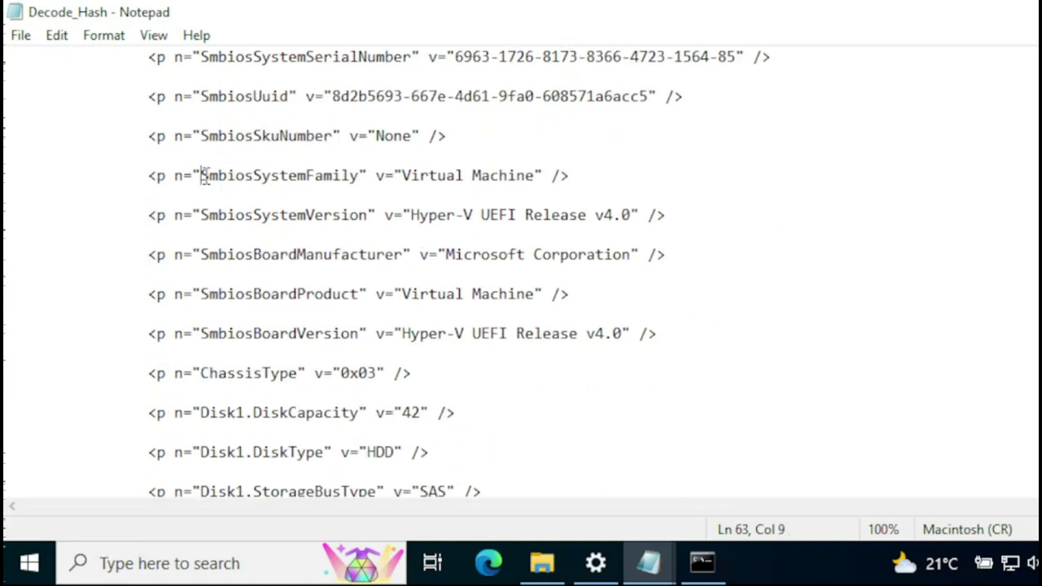
drag(204, 175, 368, 176)
drag(202, 215, 376, 215)
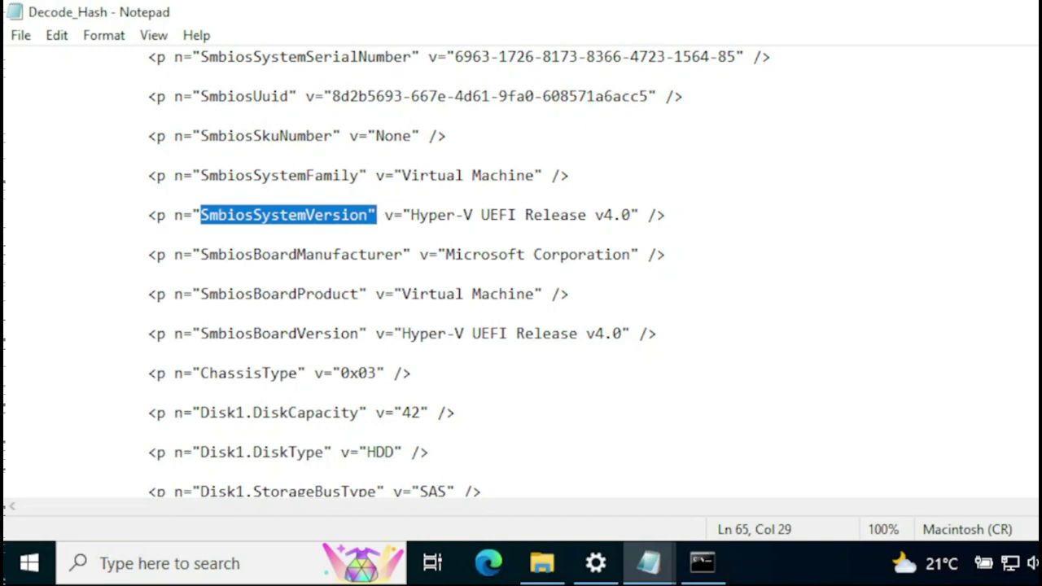
scroll(459, 274, down, 6)
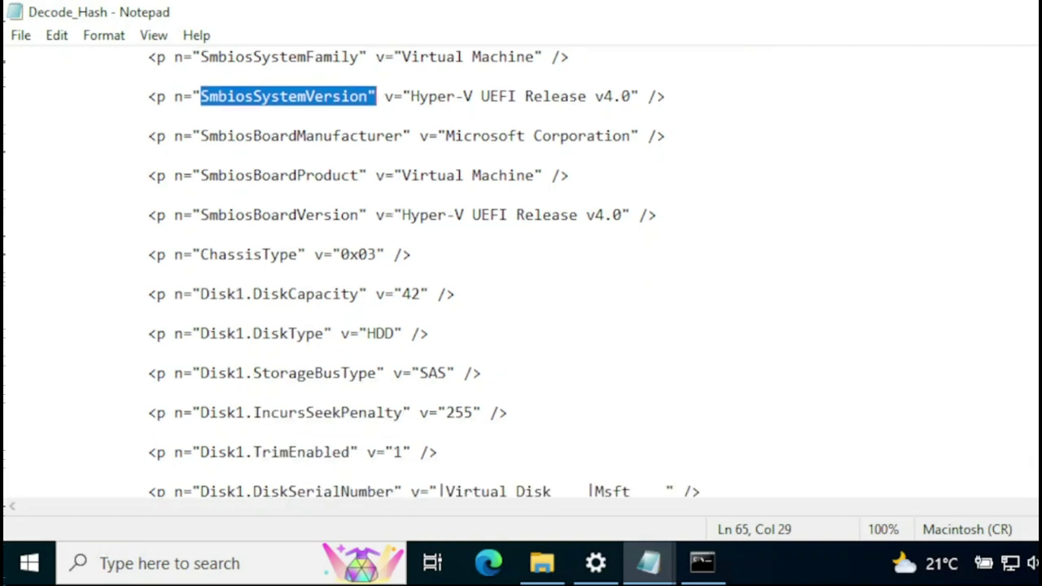
scroll(473, 274, down, 2)
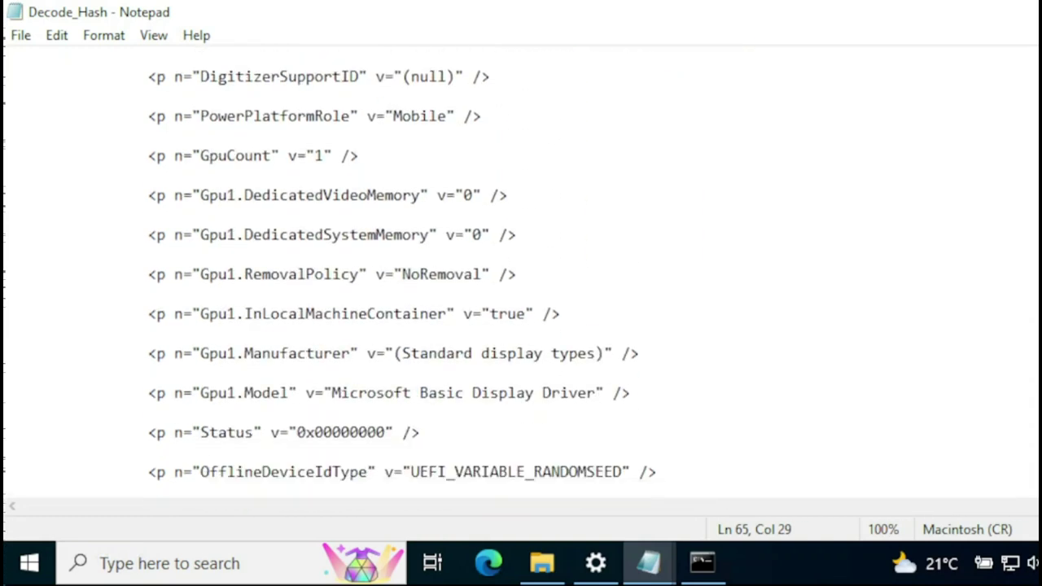
scroll(473, 274, down, 2)
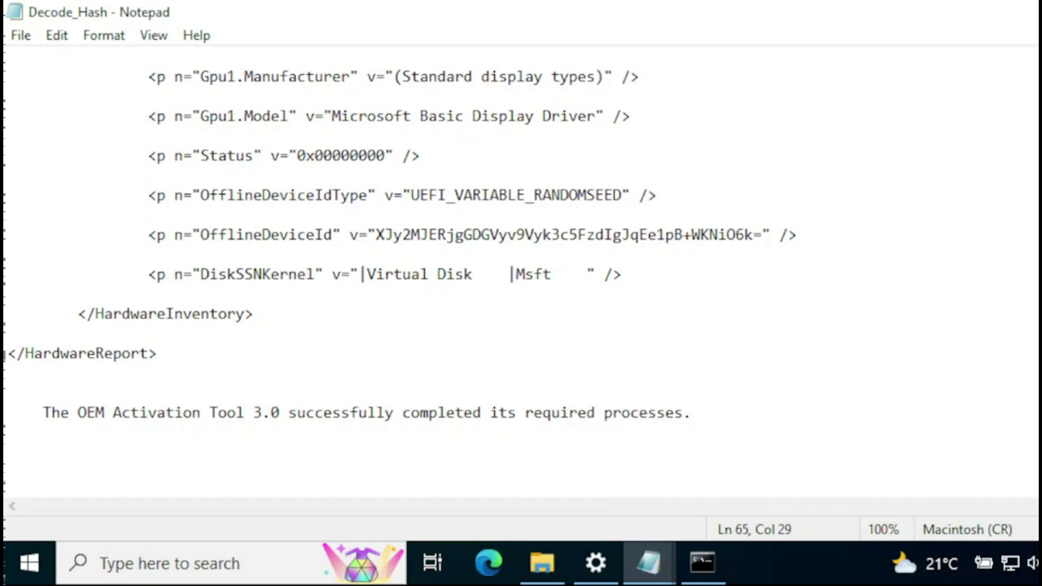
scroll(472, 274, up, 2)
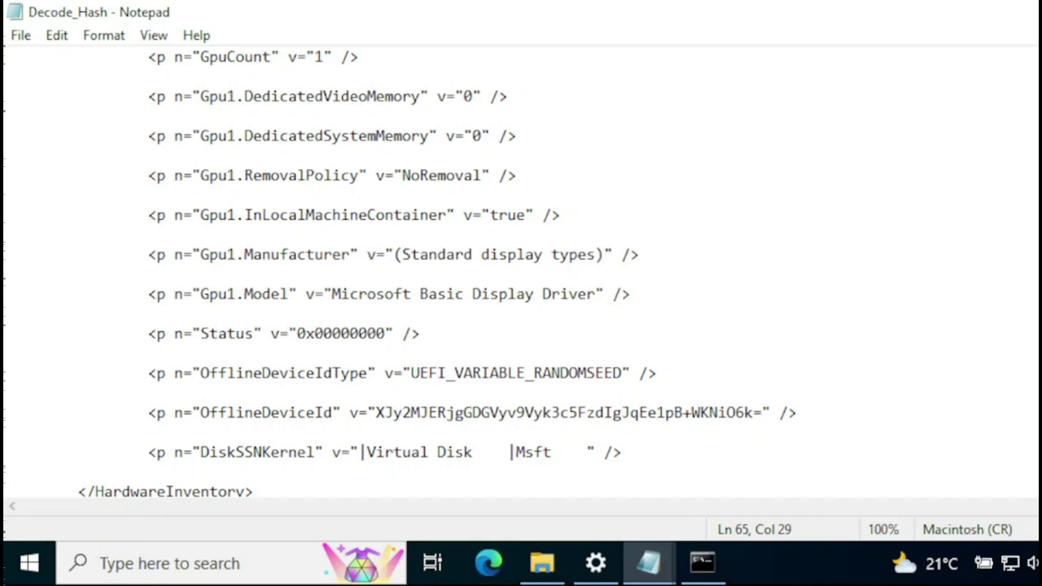
scroll(521, 269, up, 1)
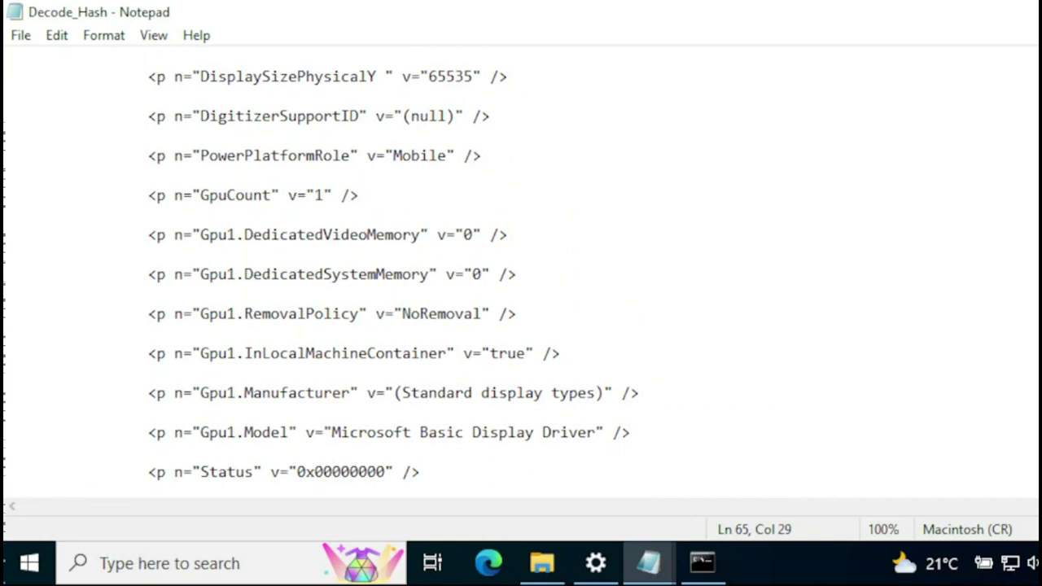
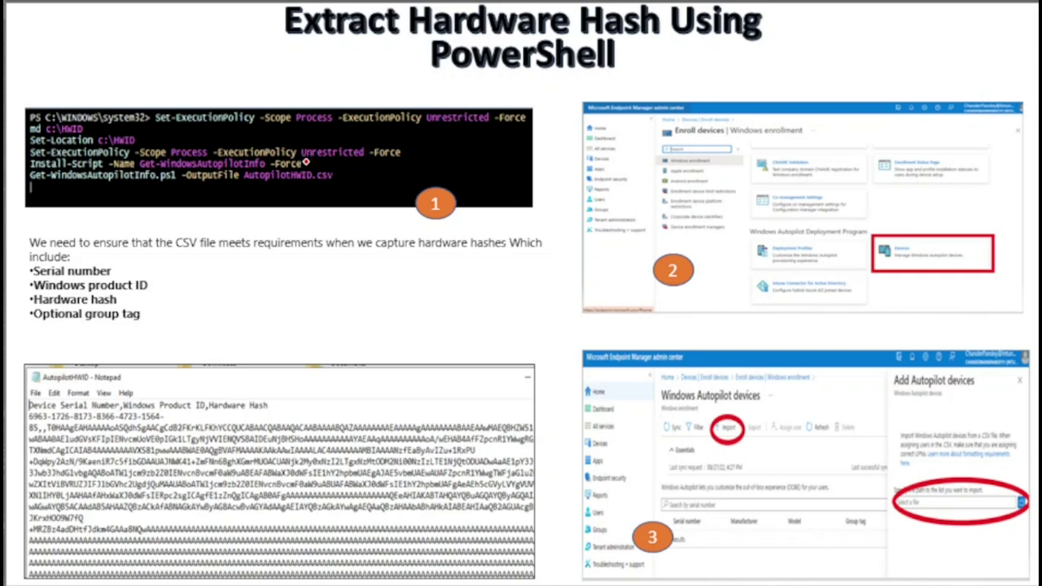
Ink lines linking the script, CSV and Intune screenshots, underline the serial, and circle Import
mouse_move(322, 189)
mouse_down()
mouse_move(322, 350)
mouse_move(311, 350)
mouse_move(361, 329)
mouse_up()
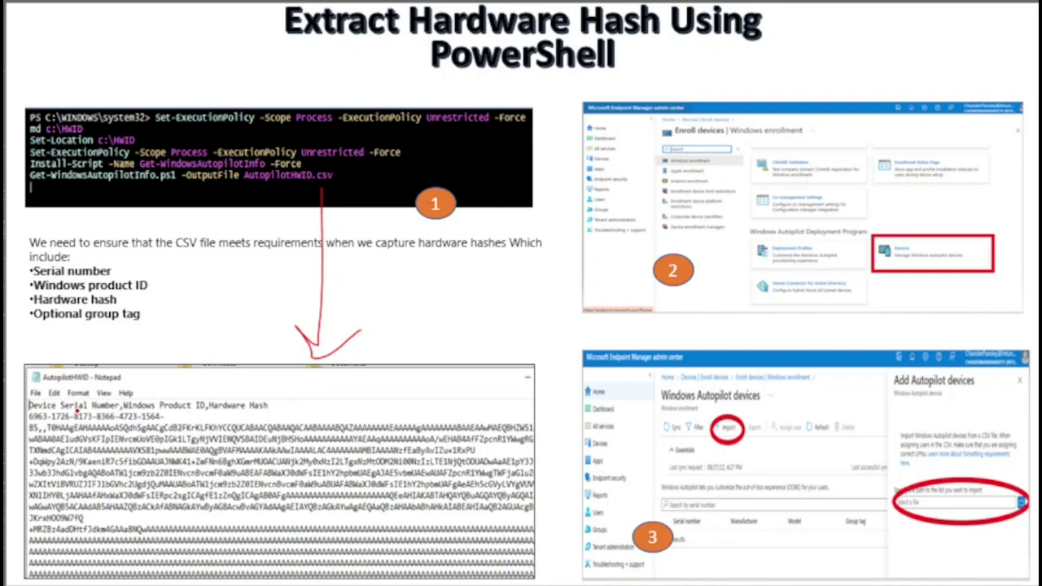
drag(30, 416, 261, 412)
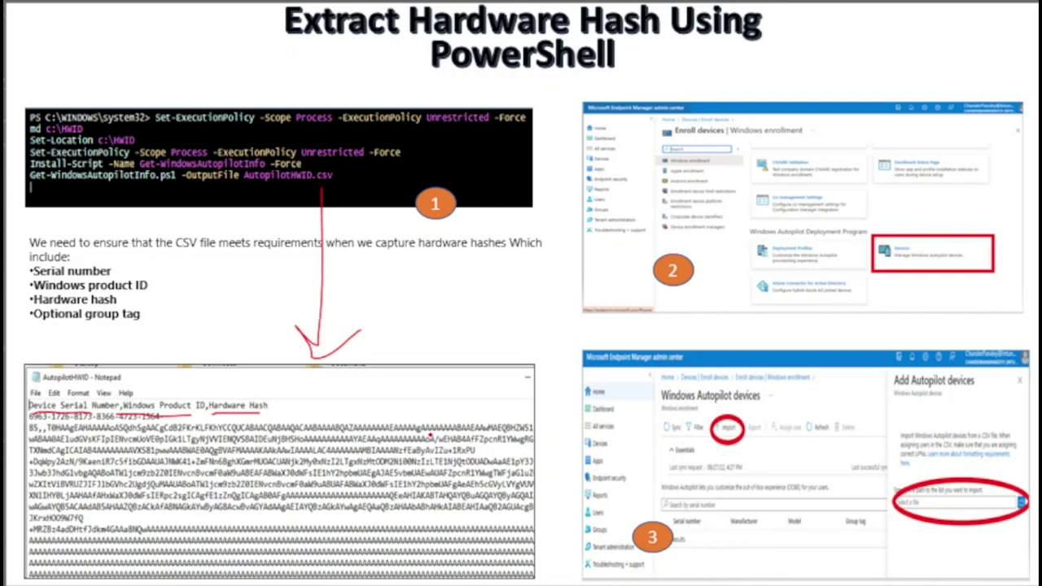
mouse_move(484, 437)
mouse_down()
mouse_move(578, 377)
mouse_move(636, 312)
mouse_move(677, 215)
mouse_move(645, 244)
mouse_move(675, 216)
mouse_move(696, 237)
mouse_up()
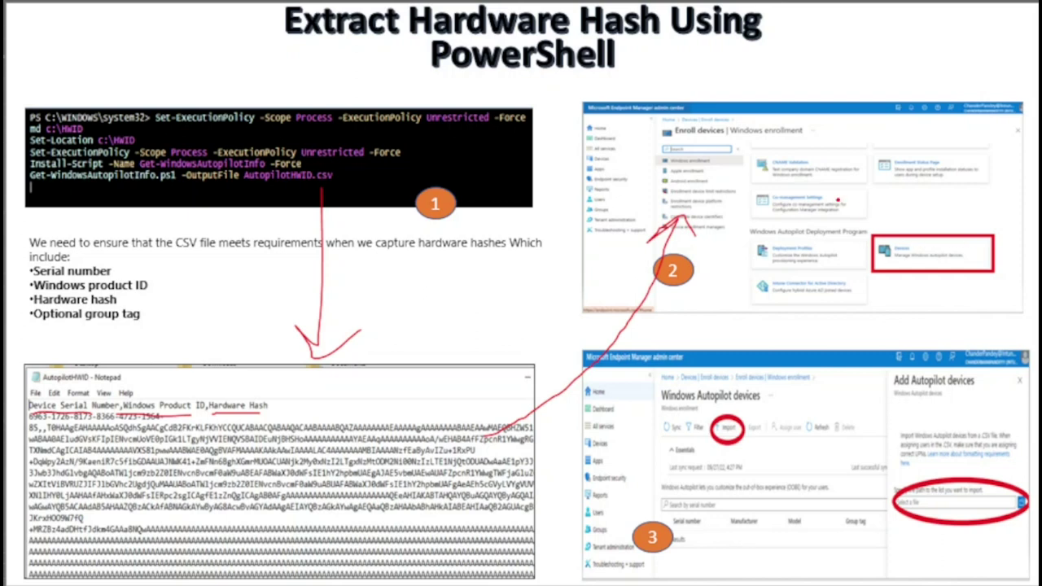
mouse_move(892, 294)
mouse_down()
mouse_move(910, 259)
mouse_move(886, 283)
mouse_move(914, 254)
mouse_move(940, 272)
mouse_up()
mouse_move(755, 413)
mouse_down()
mouse_move(714, 412)
mouse_move(702, 462)
mouse_move(761, 430)
mouse_move(740, 412)
mouse_move(896, 498)
mouse_move(865, 452)
mouse_move(895, 503)
mouse_move(844, 510)
mouse_up()
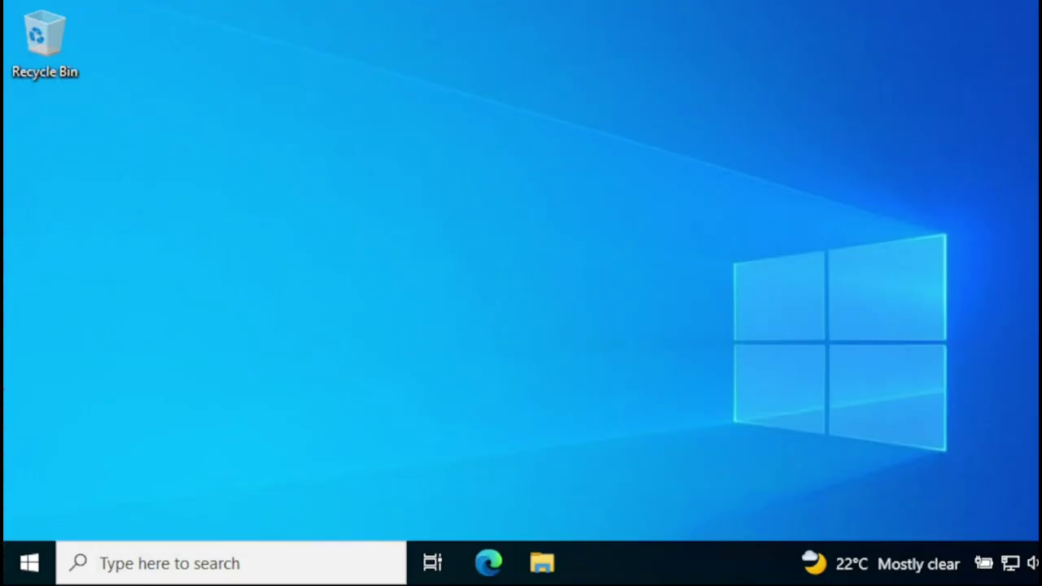
Launch Windows PowerShell ISE as administrator from the taskbar search
click(261, 567)
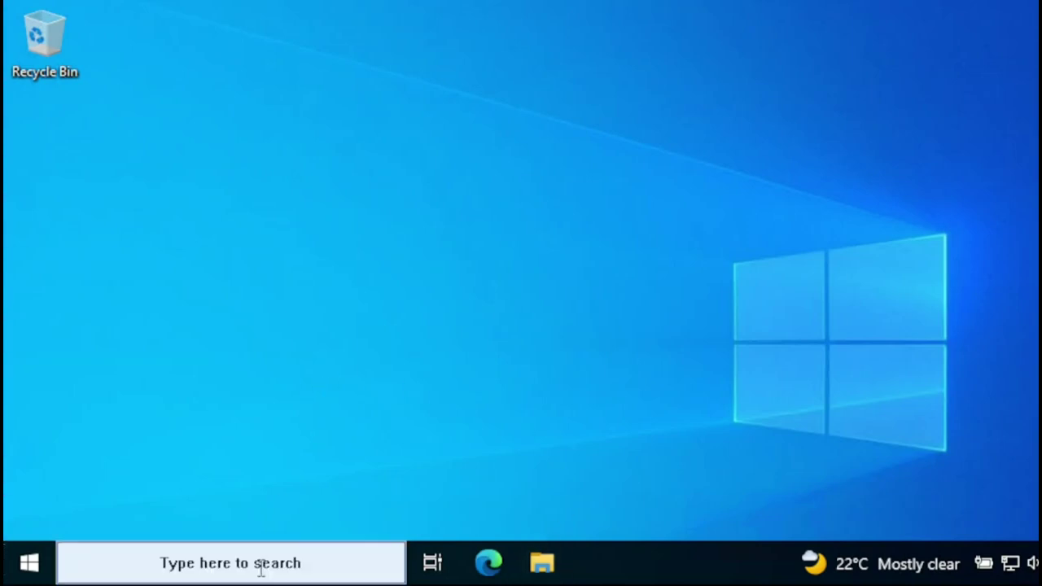
text(powershell)
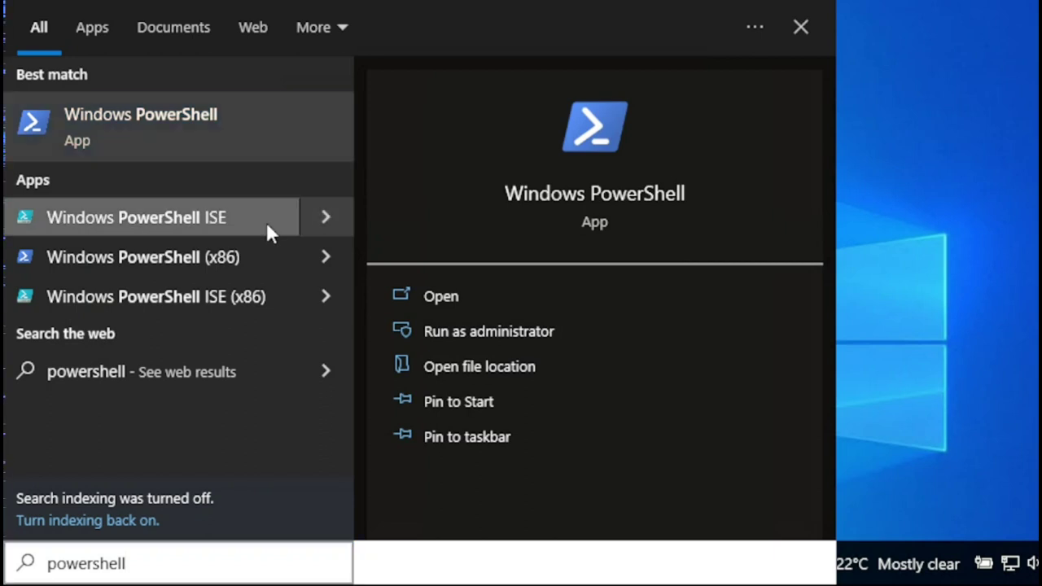
right_click(268, 228)
click(318, 251)
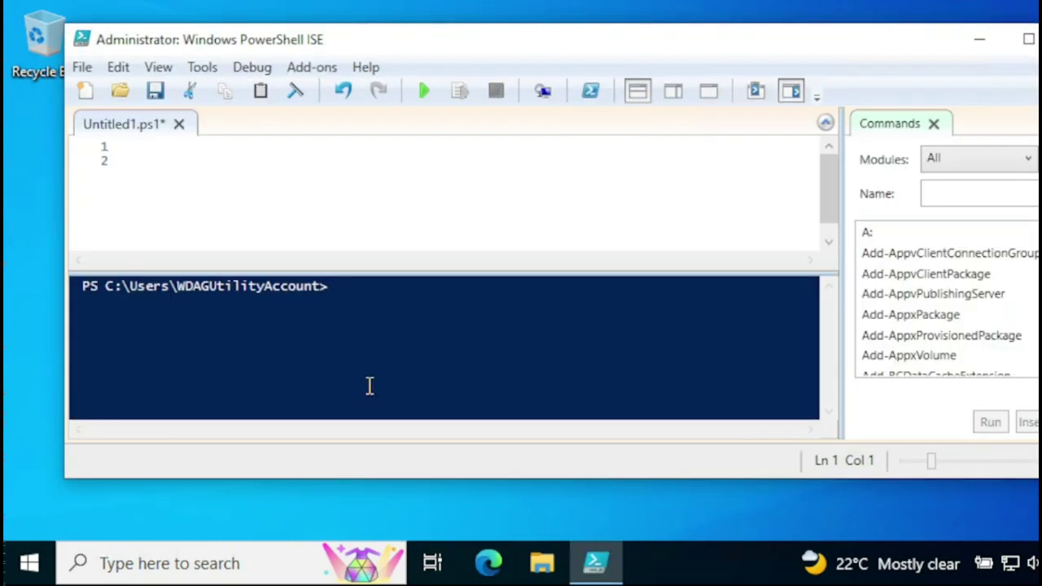
Paste the Get-WindowsAutopilotInfo hardware-hash script, run all of it, and allow the NuGet install
click(239, 185)
text(Set-ExecutionPolicy -Scope Process -ExecutionPolicy Unrestricted -Force md c:\HWID Set-Location c:\HWID  Install-Script -Name Get-WindowsAutopilotInfo -Force Get-WindowsAutopilotInfo.ps1 -OutputFile AutopilotHWID.csv)
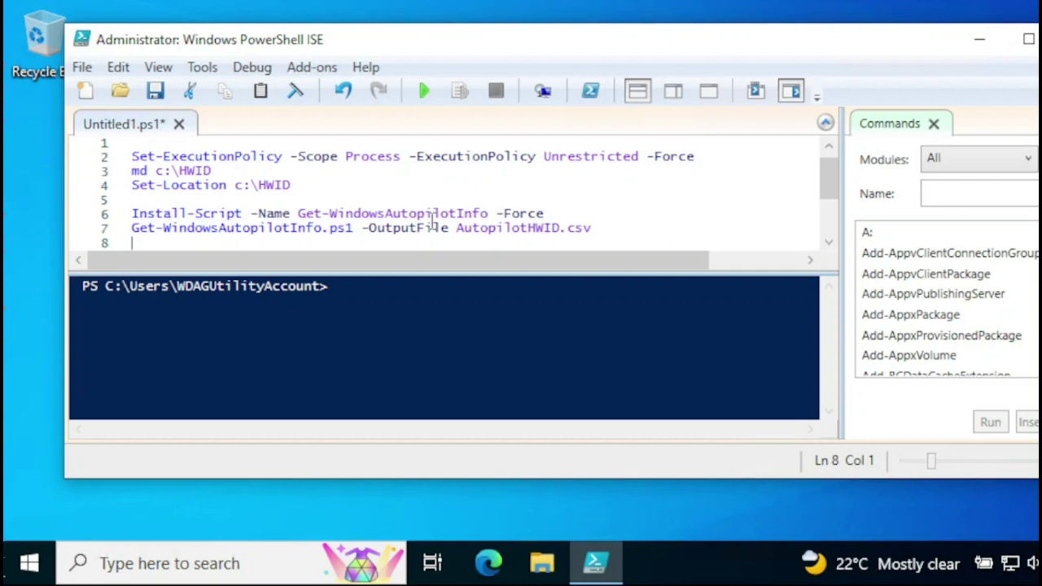
drag(301, 213, 490, 214)
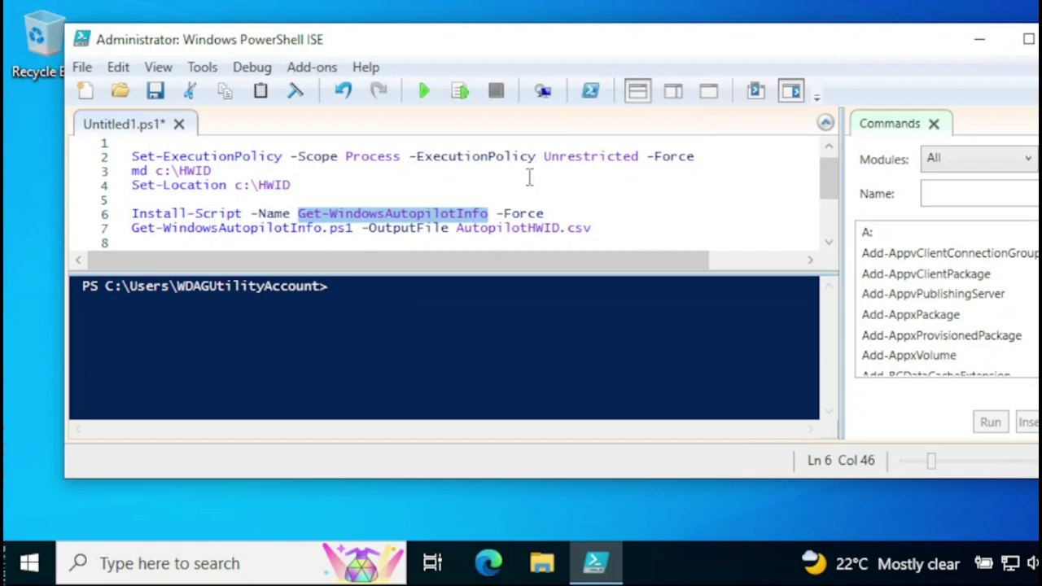
key(ctrl+a)
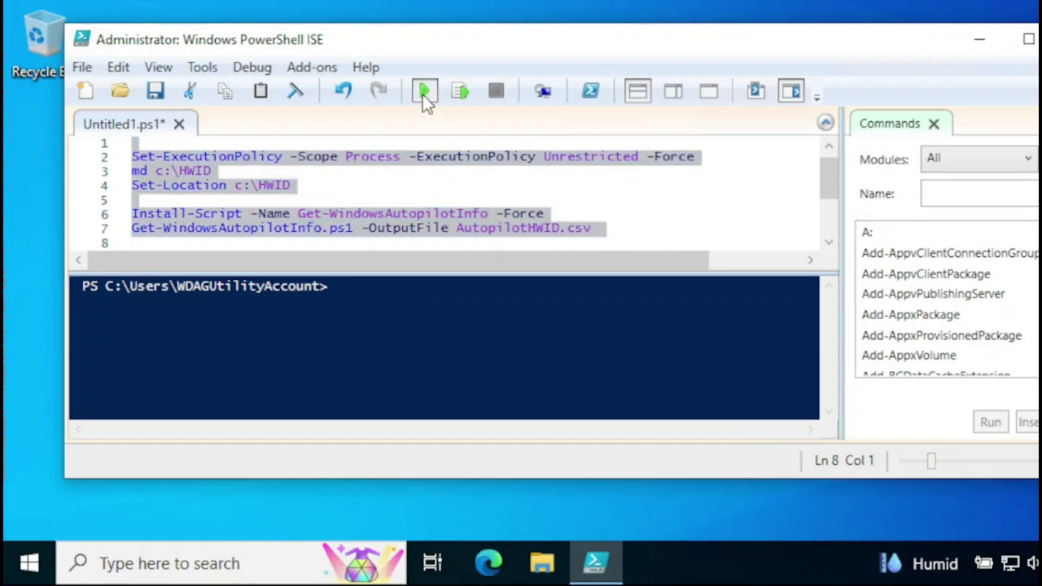
click(424, 90)
drag(528, 272, 528, 197)
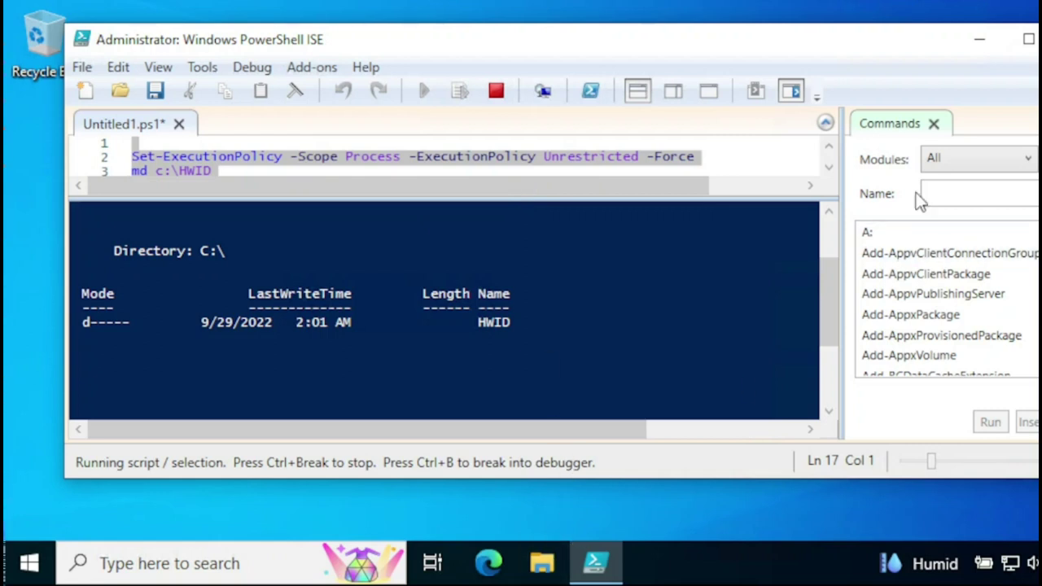
click(934, 123)
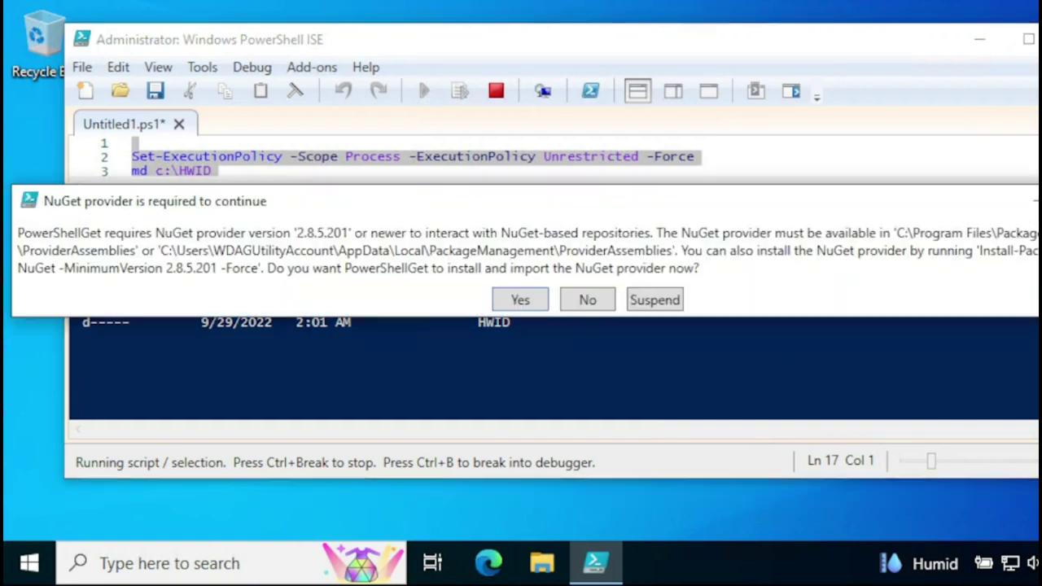
click(528, 302)
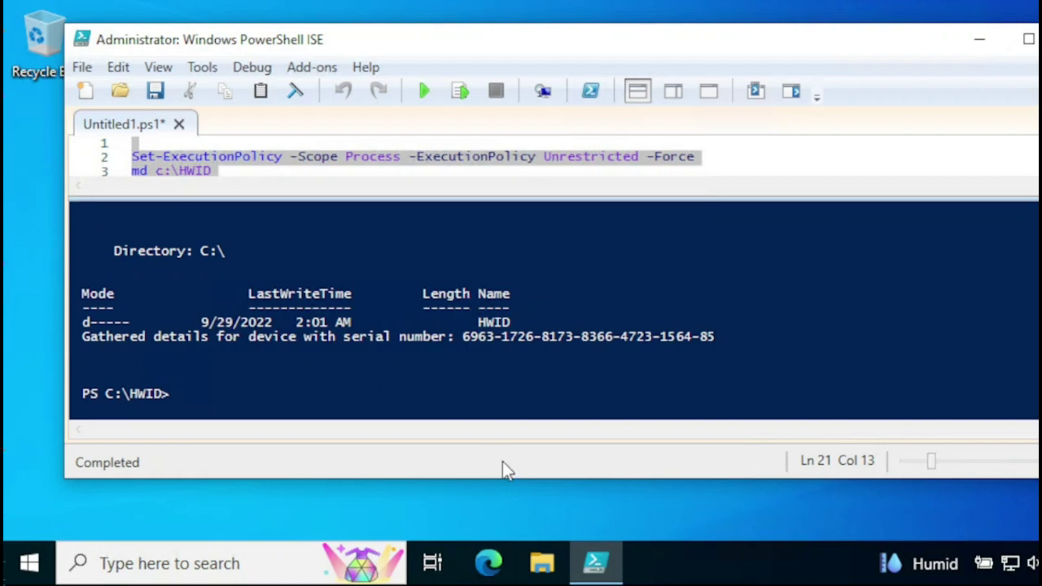
Browse File Explorer to the HWID folder on Local Disk (C:)
click(544, 564)
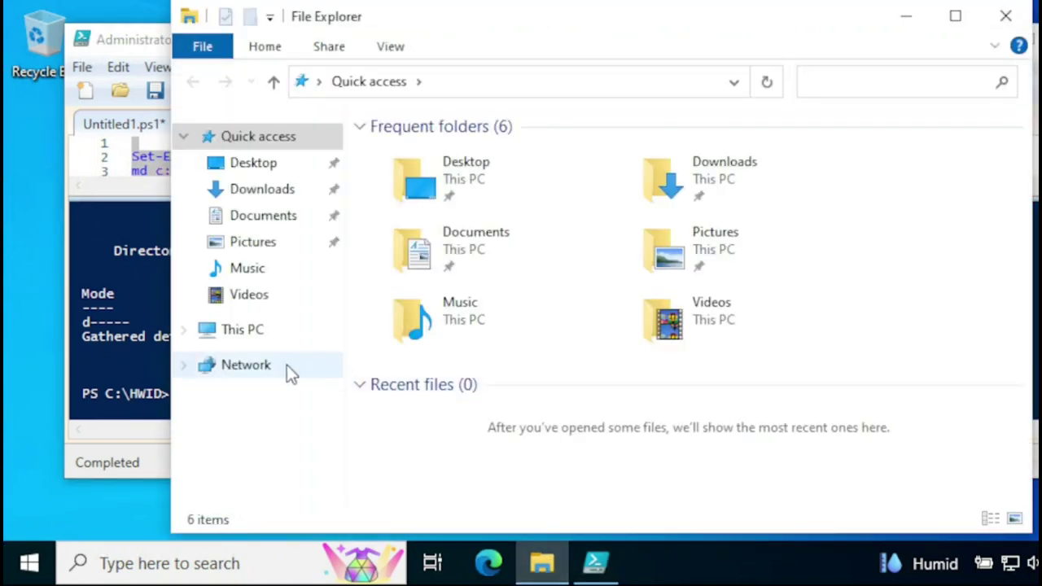
click(255, 342)
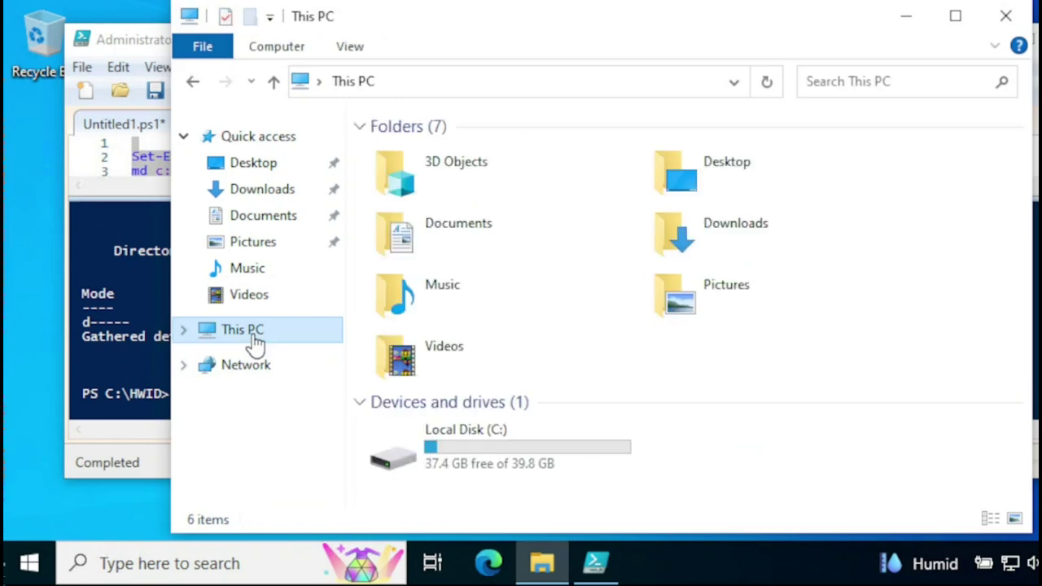
click(456, 437)
double_click(454, 434)
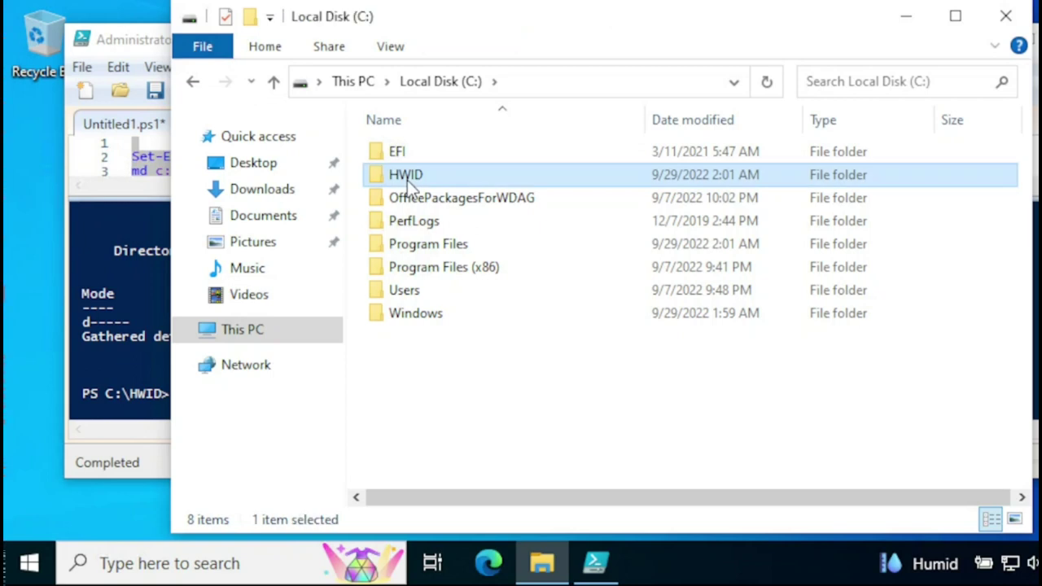
double_click(408, 180)
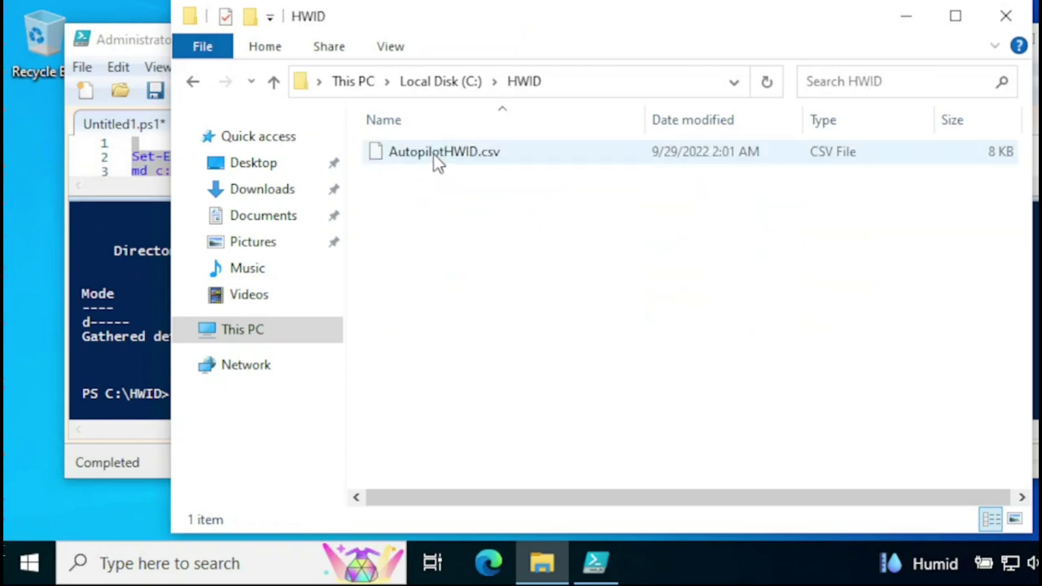
View AutopilotHWID.csv in Notepad, check the Device Serial Number and Windows Product ID headings, then close
right_click(433, 153)
click(520, 186)
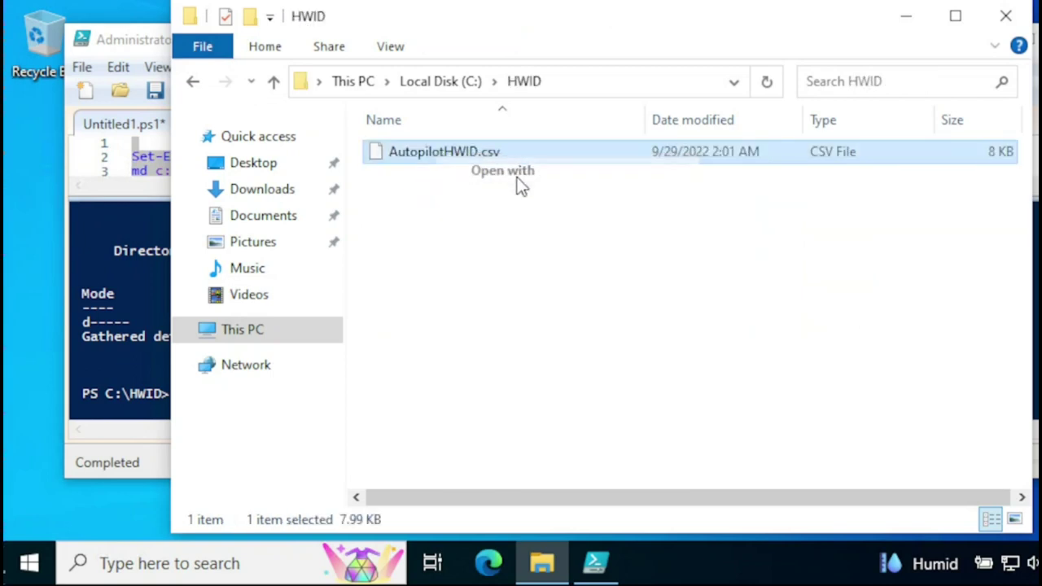
click(411, 397)
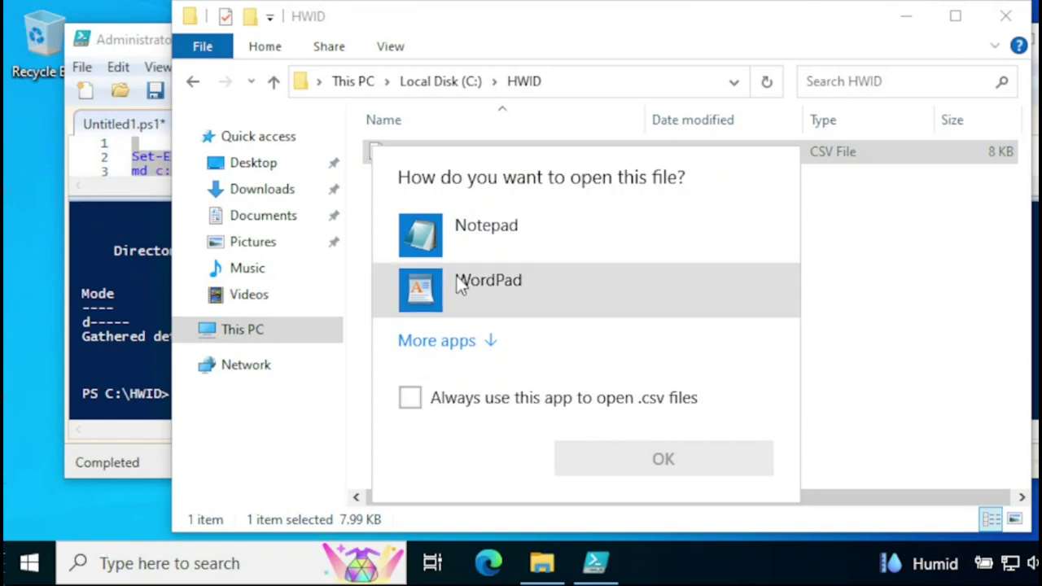
click(457, 229)
click(631, 444)
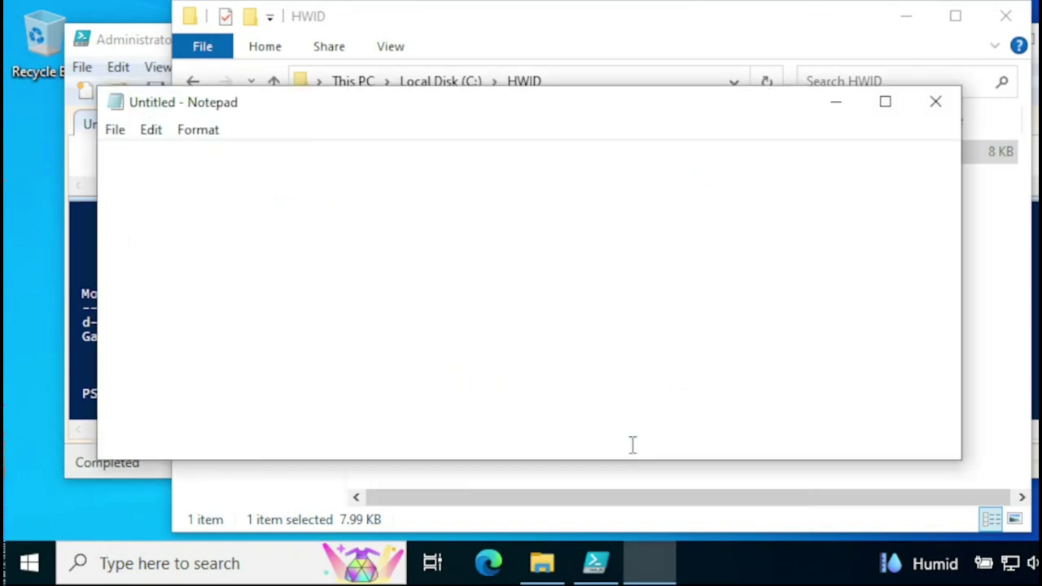
drag(277, 151, 100, 152)
drag(289, 153, 568, 151)
click(935, 102)
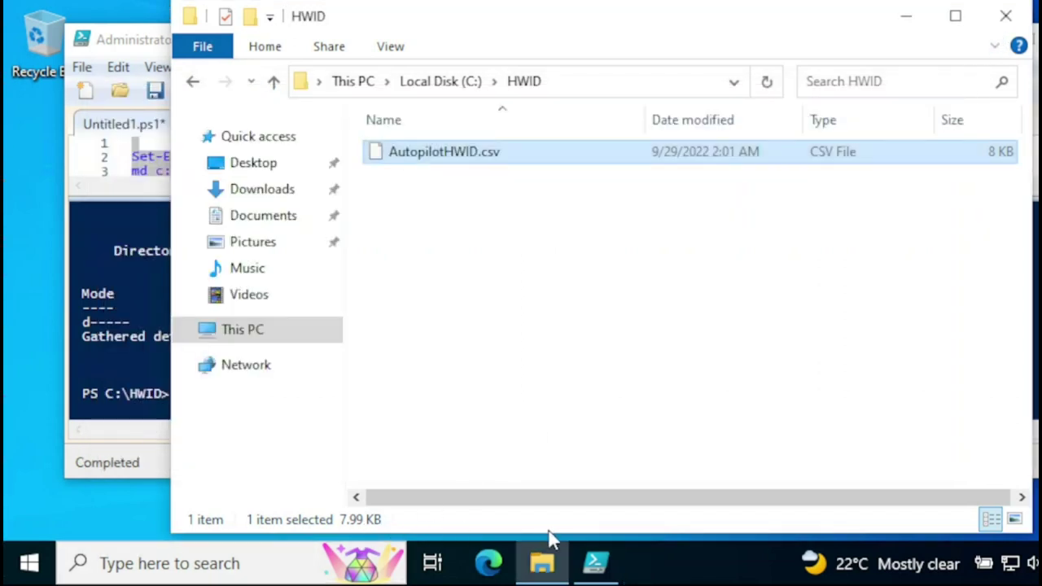
In Edge, search 'endpint' and open the Endpoint Manager sign-in page
click(486, 571)
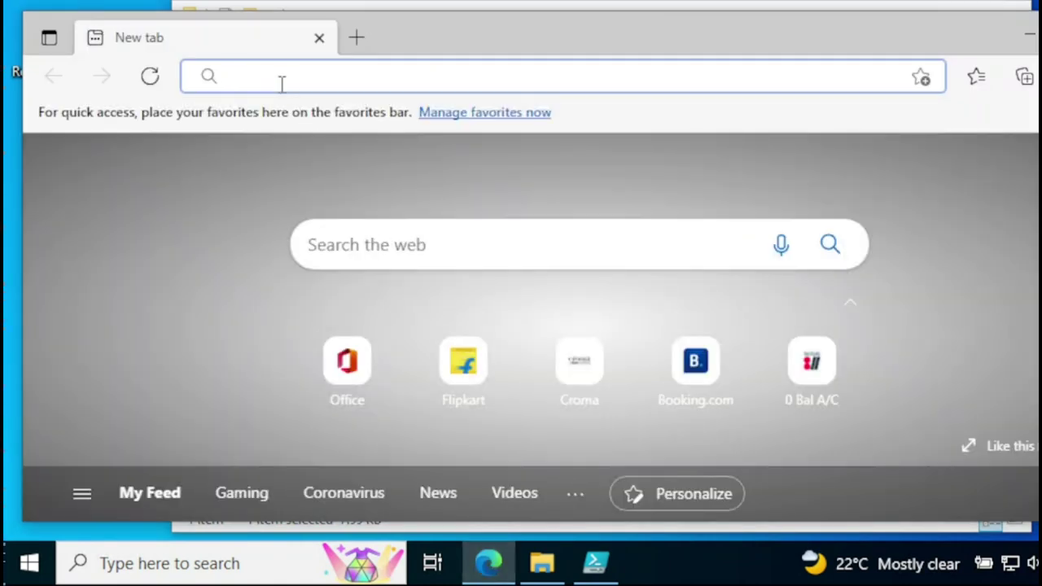
text(endp)
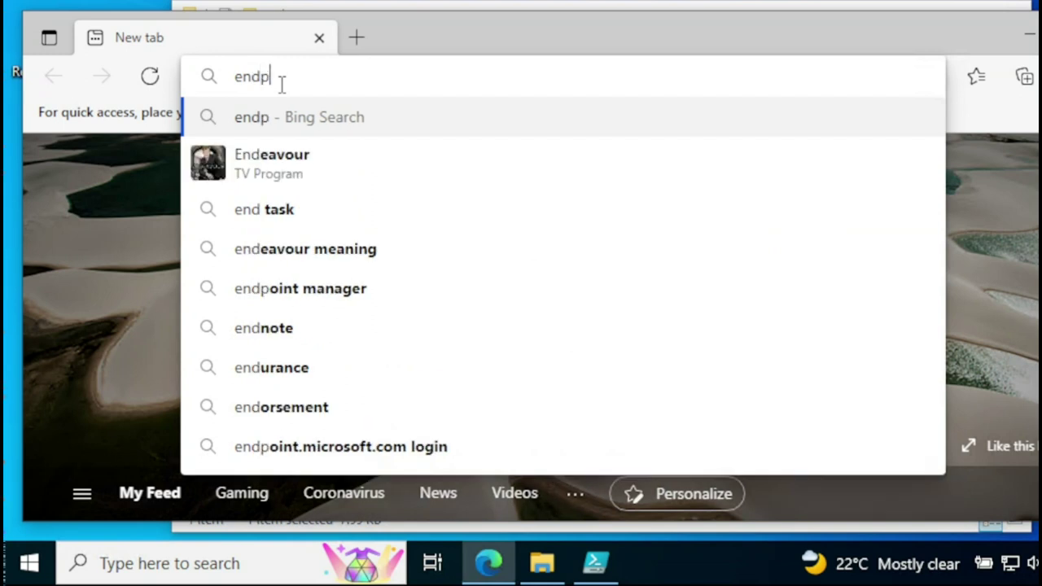
text(int)
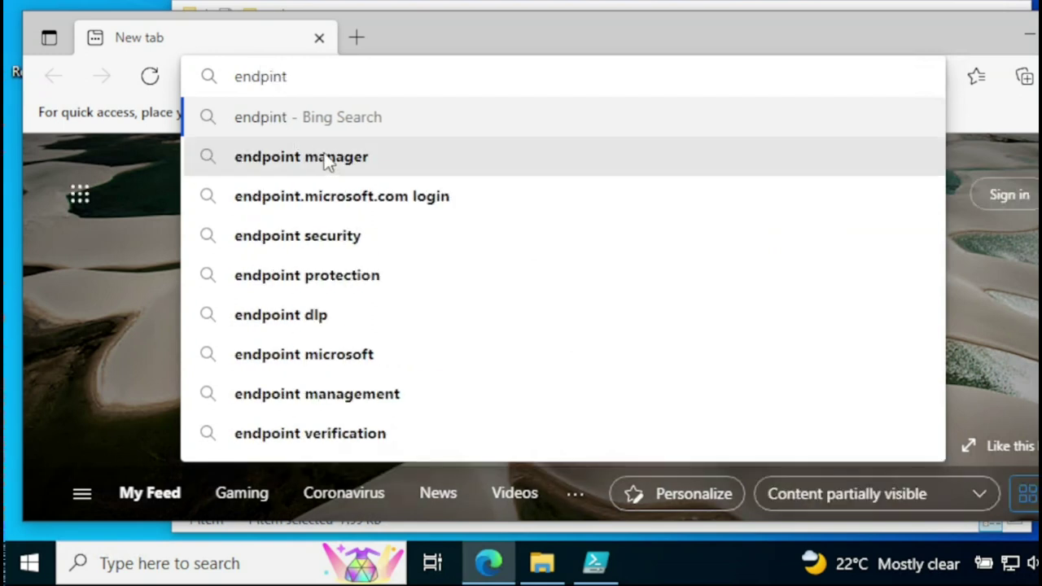
click(328, 161)
click(417, 138)
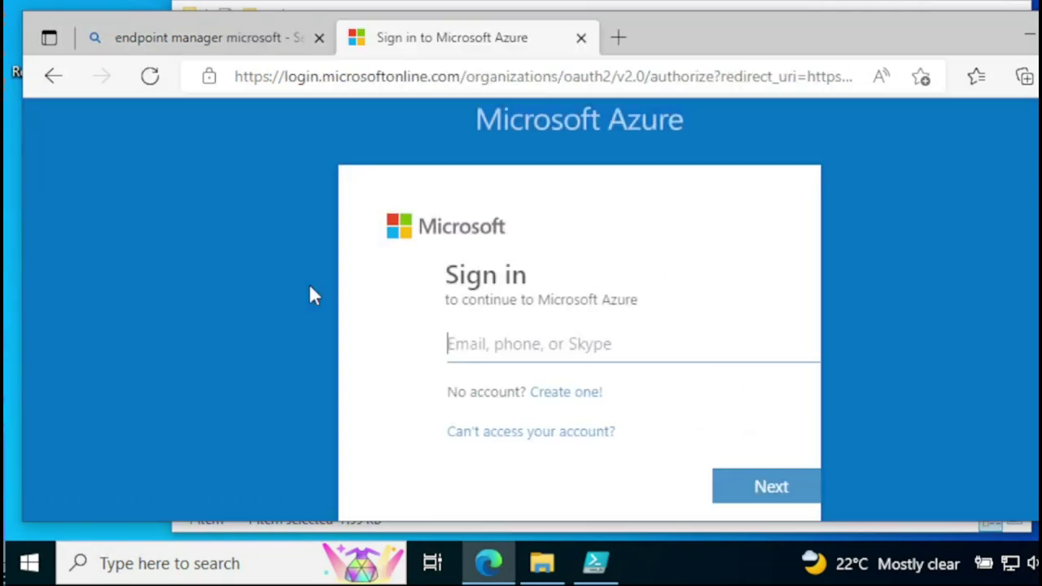
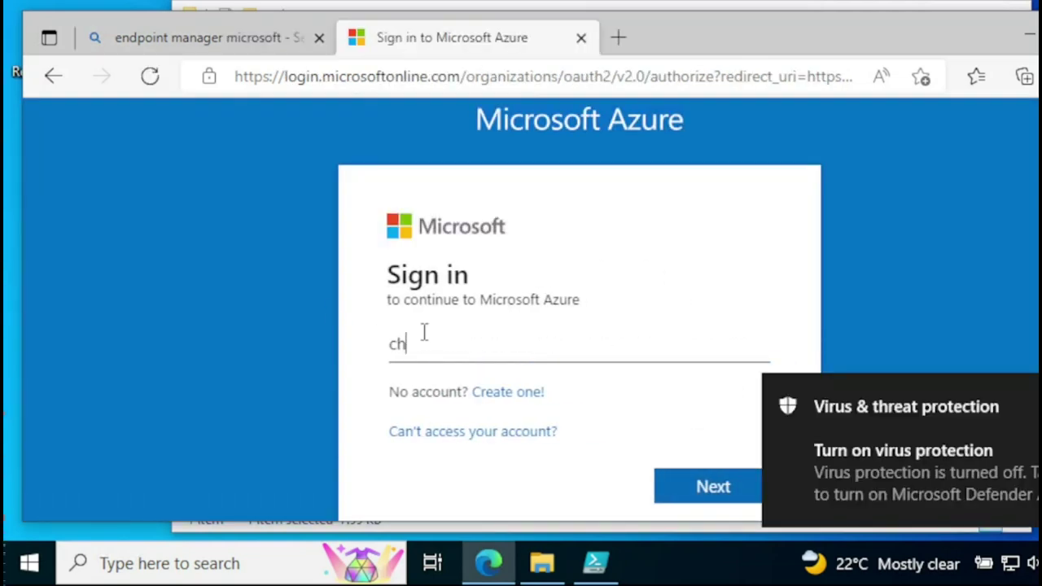
Sign in with the admin account e-mail and password, skip saving the password, and stay signed in
click(697, 480)
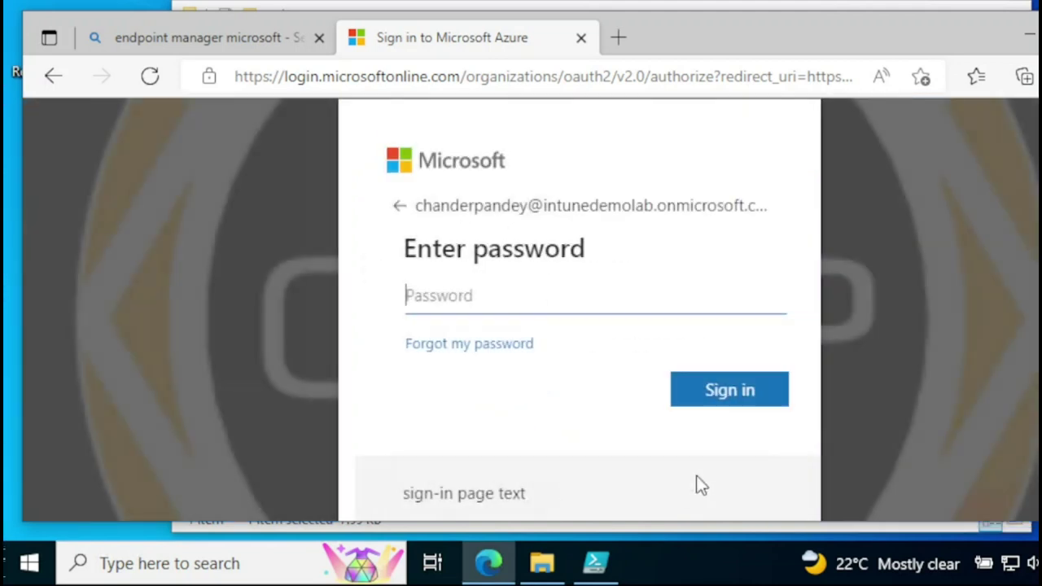
text(p*********)
click(742, 397)
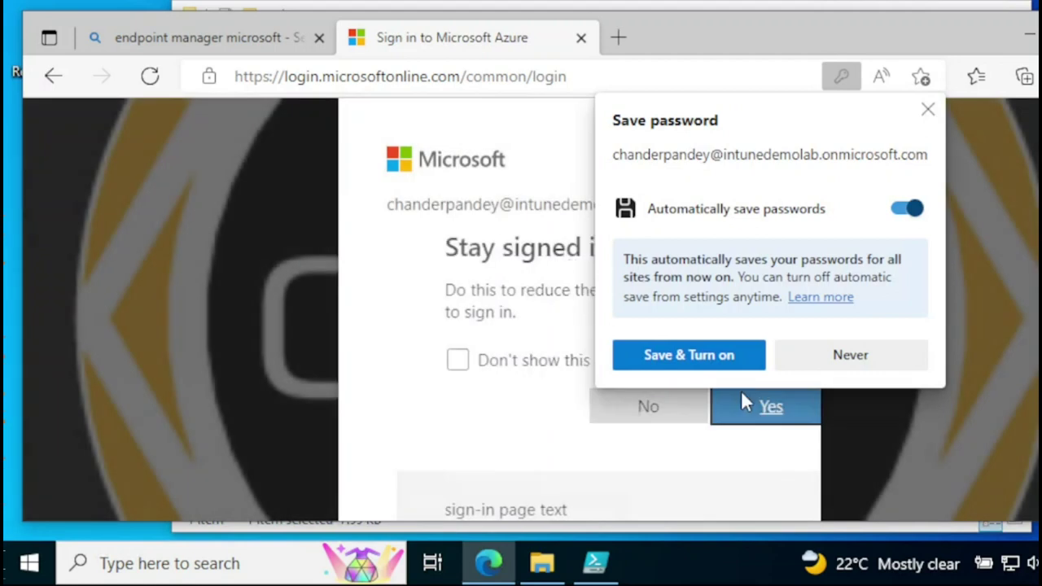
click(825, 363)
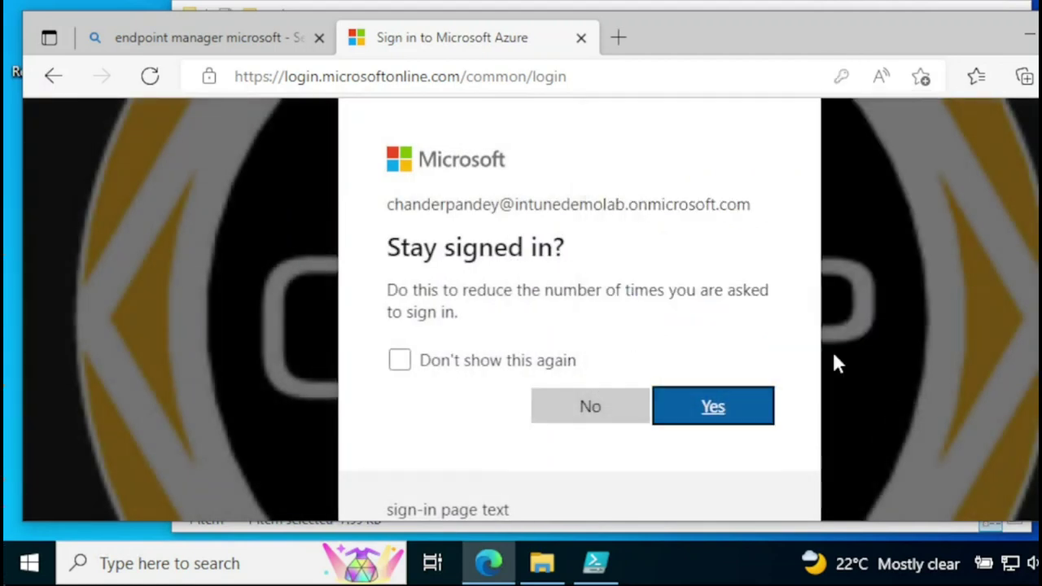
click(716, 407)
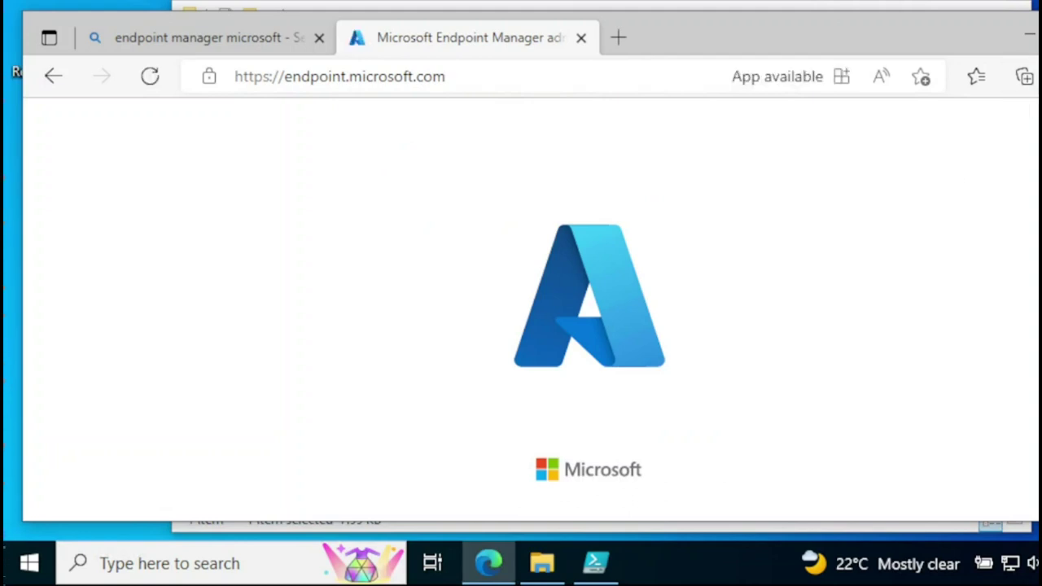
Maximize the Edge window and reduce the page zoom to 67%
double_click(1010, 33)
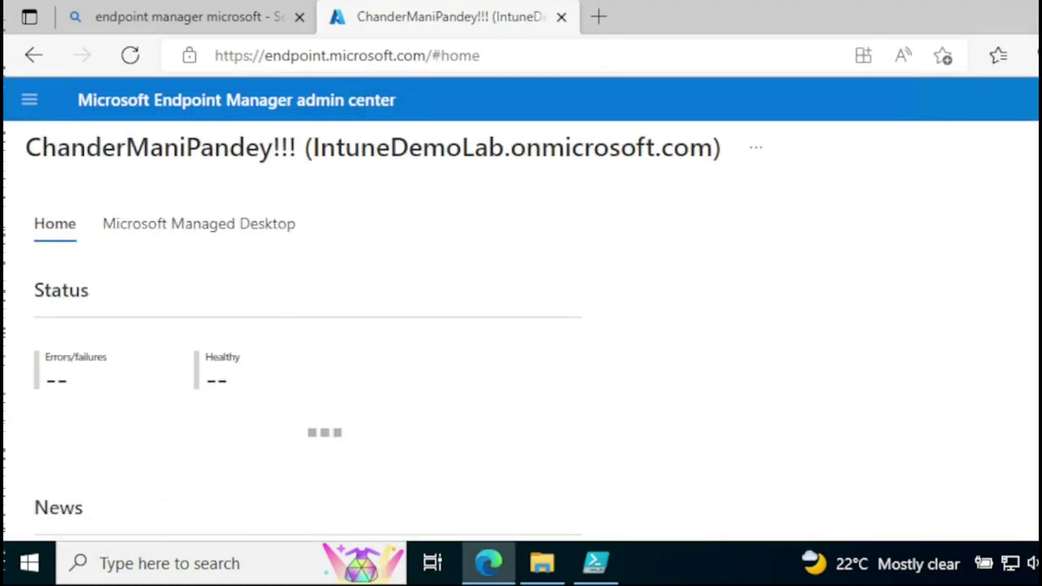
key(alt+f)
click(969, 133)
click(972, 131)
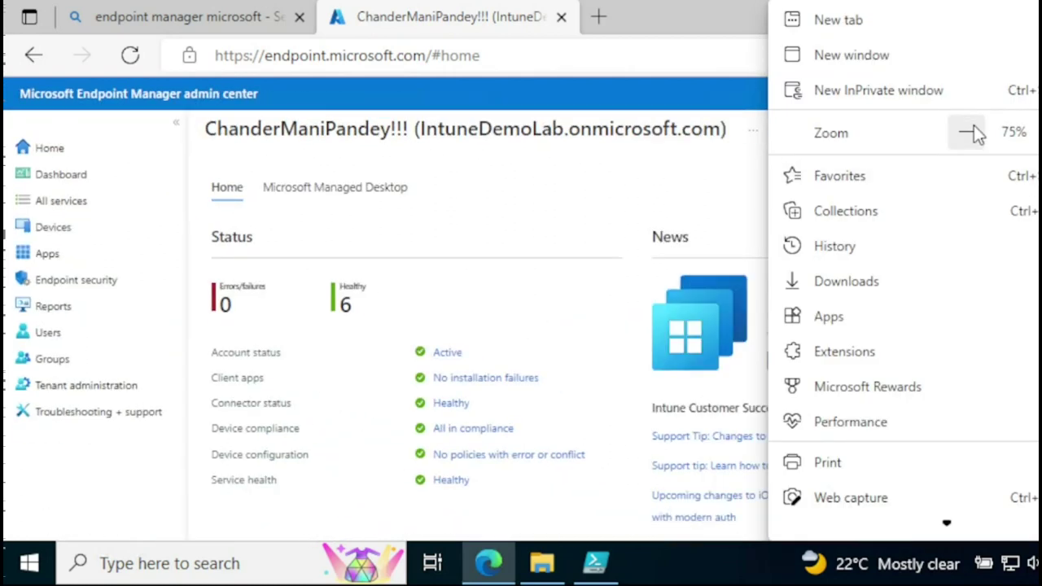
click(971, 132)
click(118, 345)
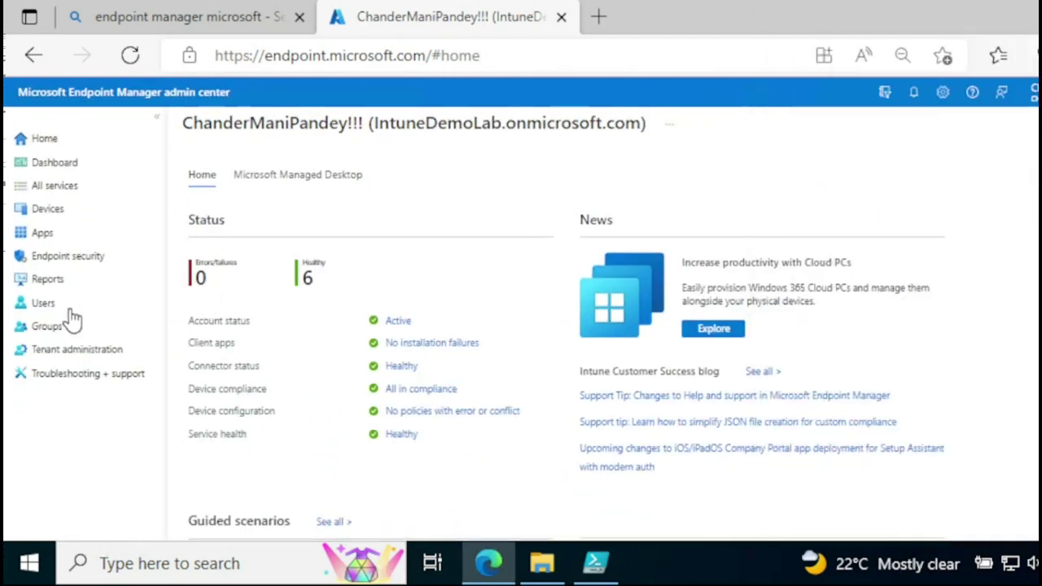
Go to Devices > Enroll devices > Windows Autopilot devices
click(39, 218)
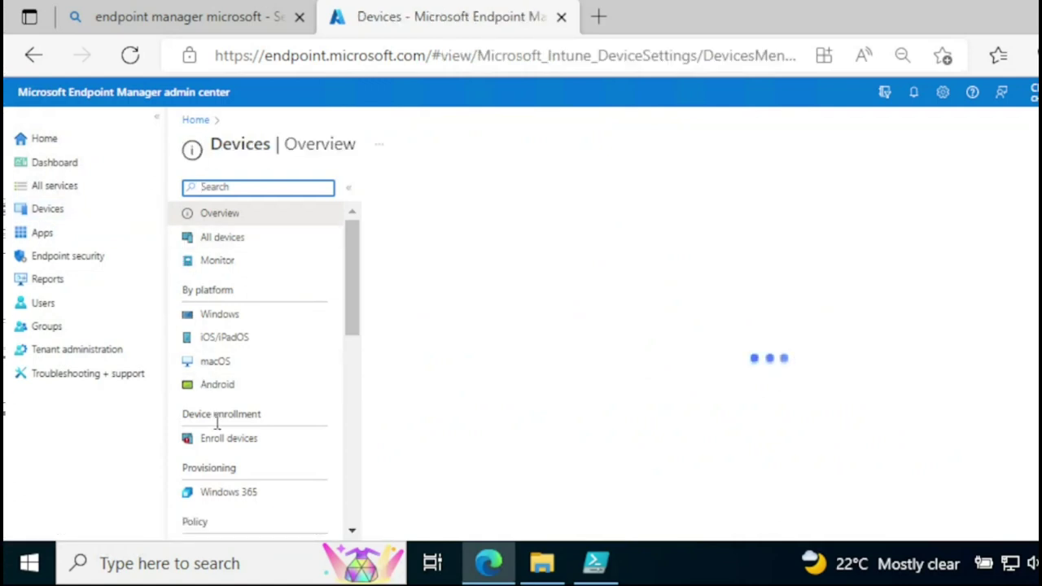
click(227, 436)
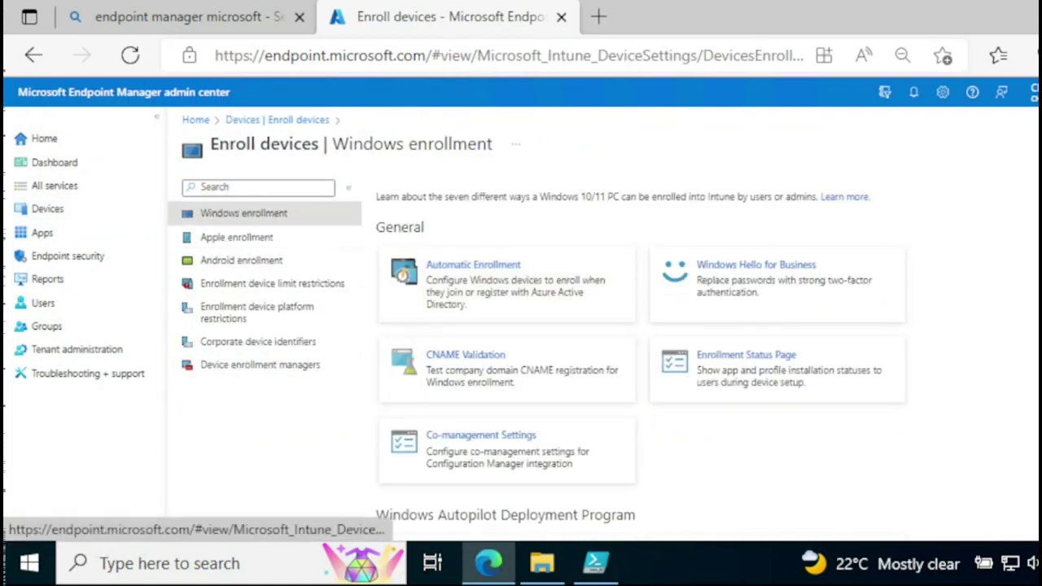
scroll(644, 366, down, 2)
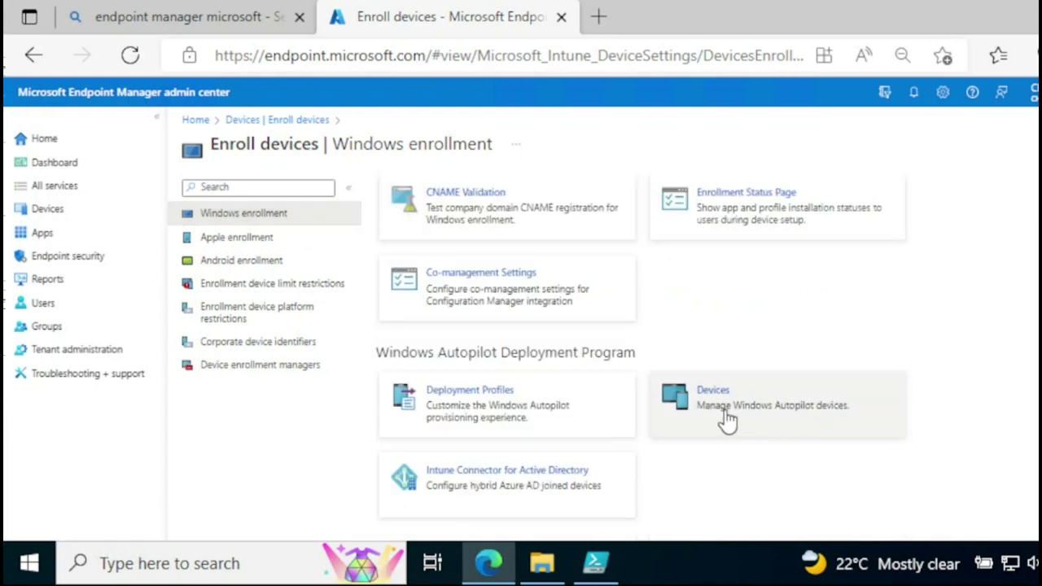
click(727, 420)
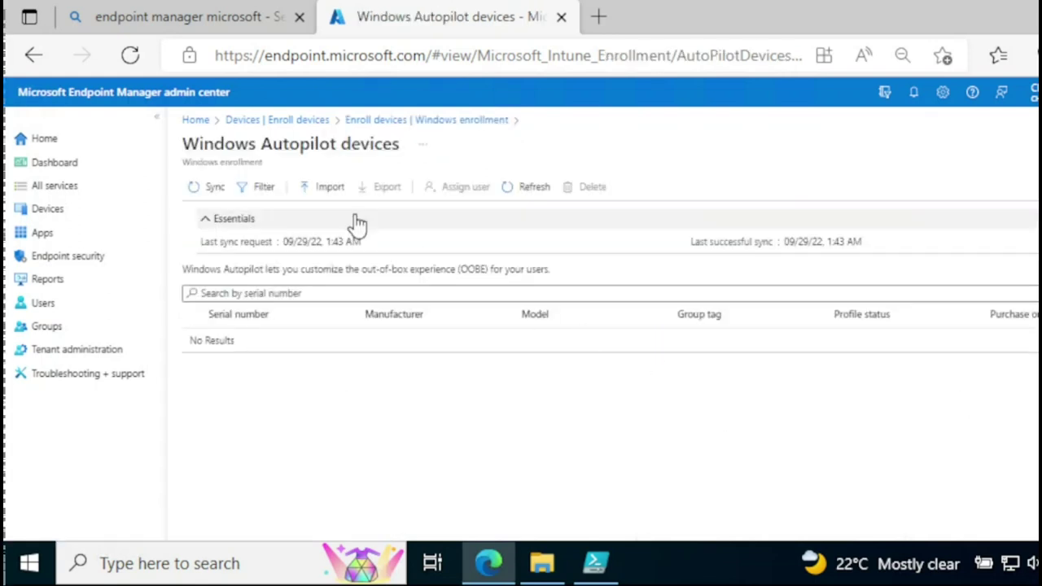
Start an Autopilot import and load C:\HWID\AutopilotHWID.csv
click(330, 188)
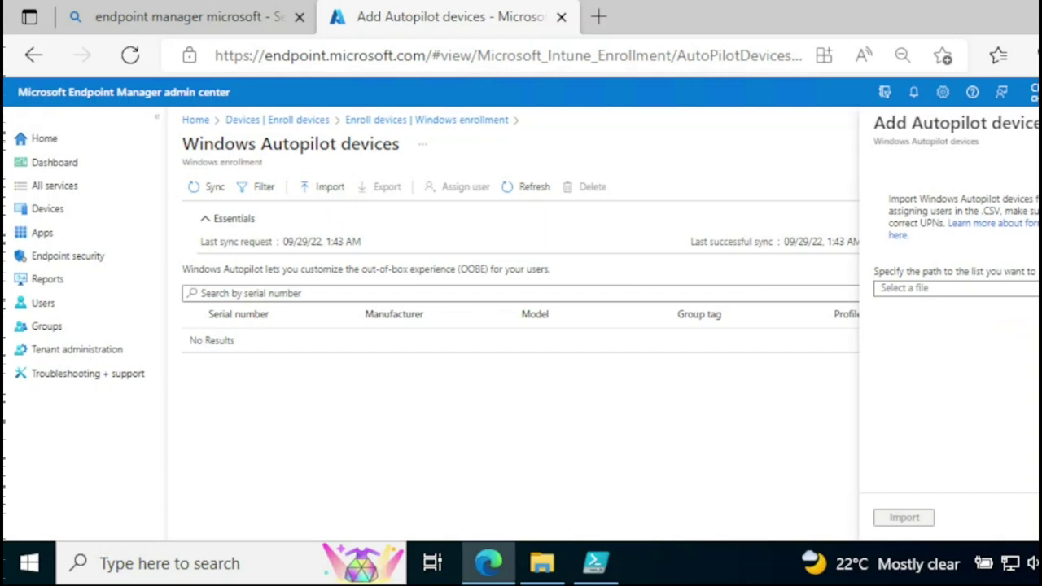
click(957, 288)
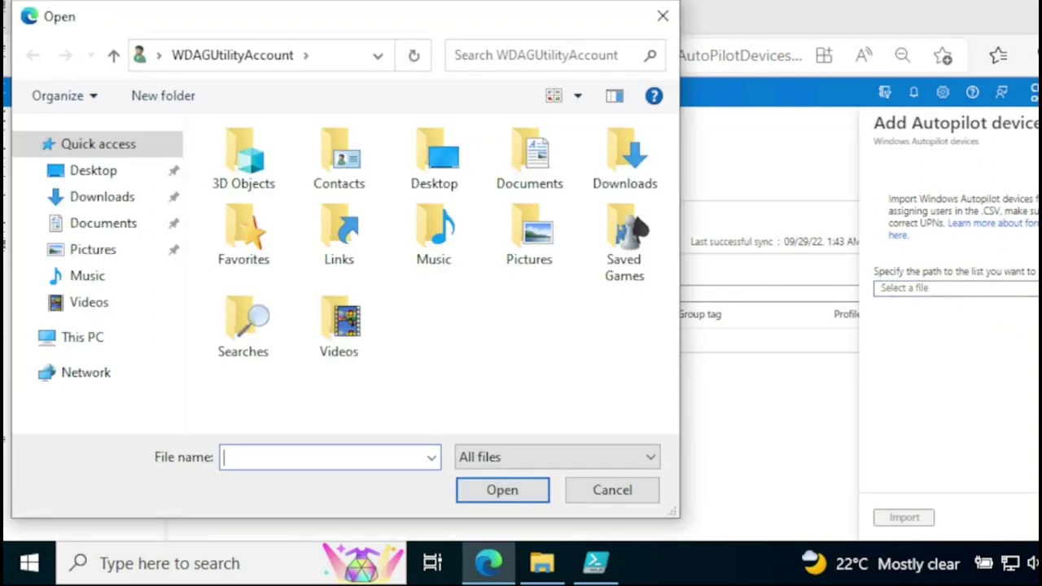
click(78, 339)
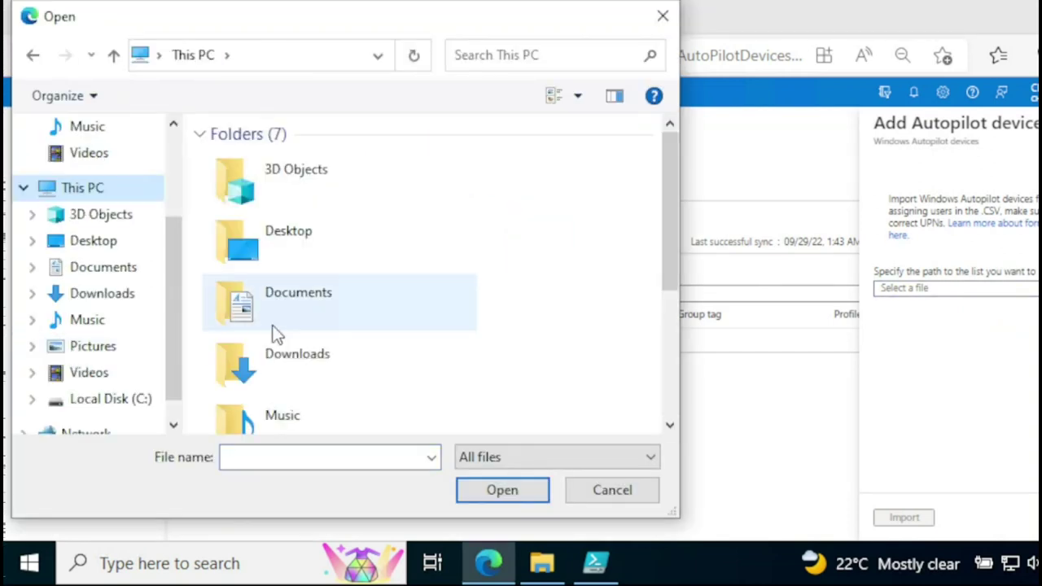
drag(677, 256, 389, 426)
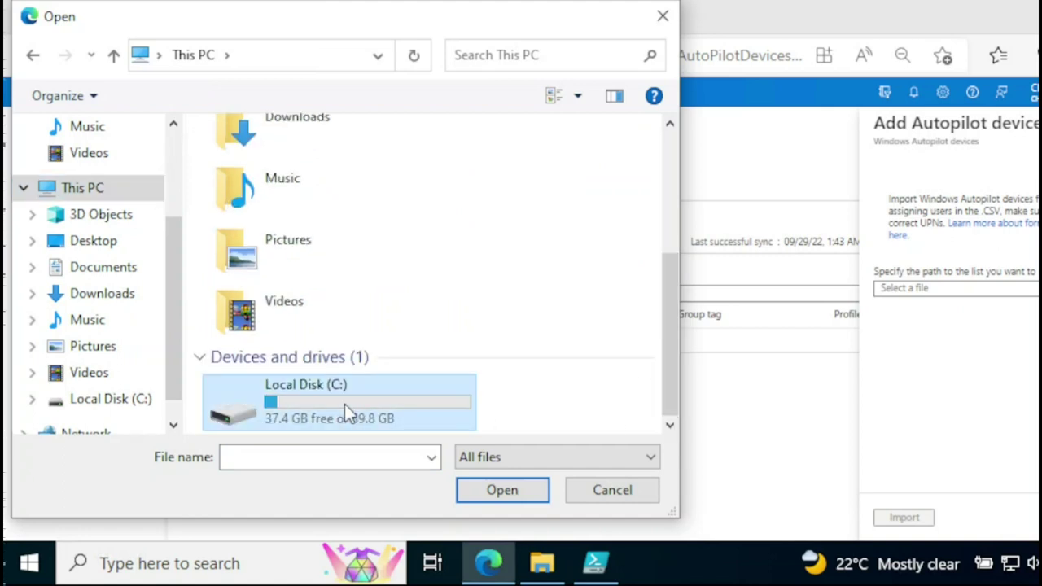
double_click(344, 409)
double_click(236, 182)
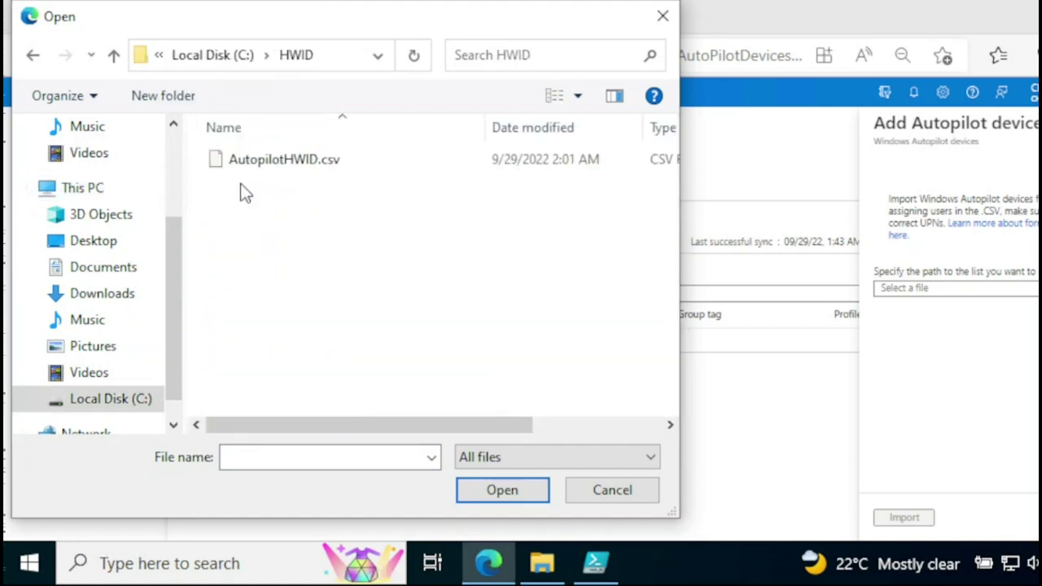
click(269, 175)
click(500, 489)
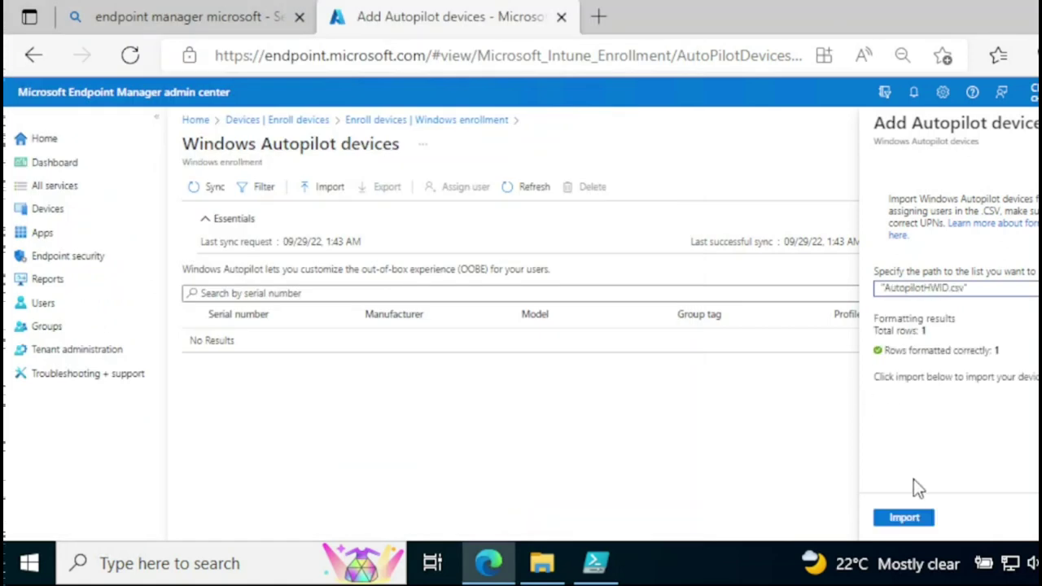
Import the CSV, refresh until the Microsoft Corporation Virtual Machine appears, and widen Serial number
click(904, 519)
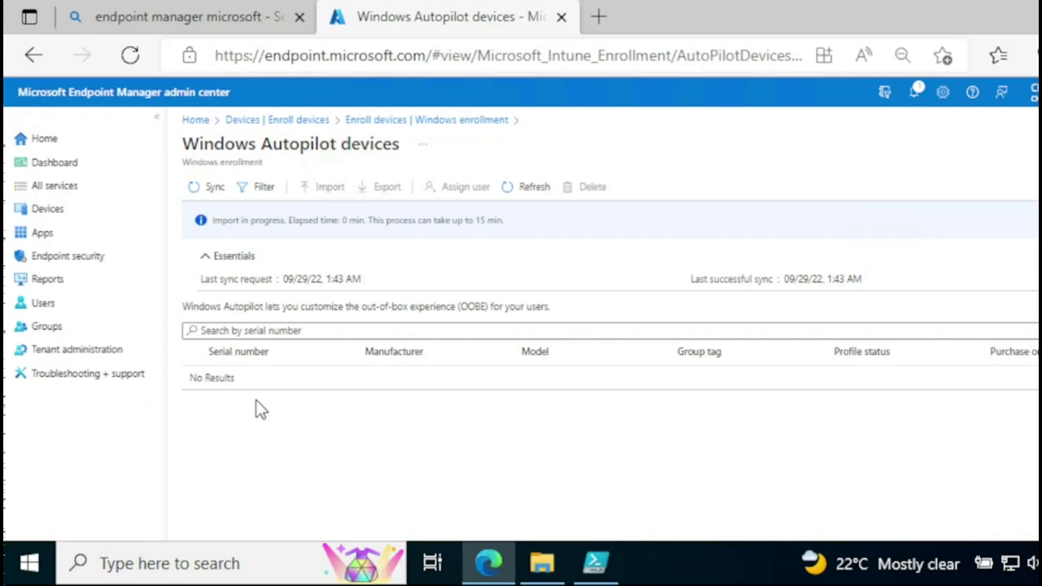
click(914, 92)
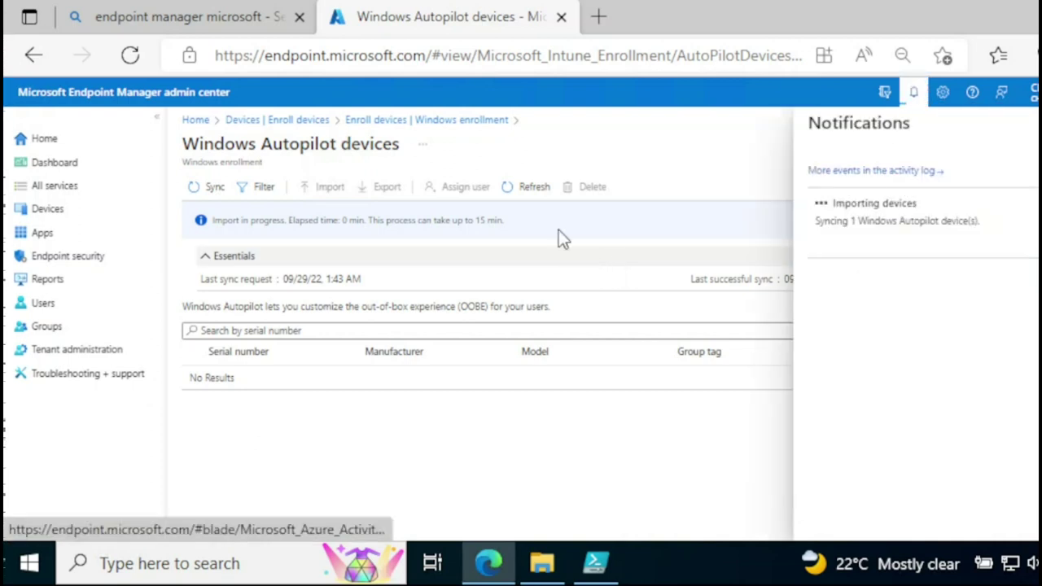
click(533, 189)
click(534, 189)
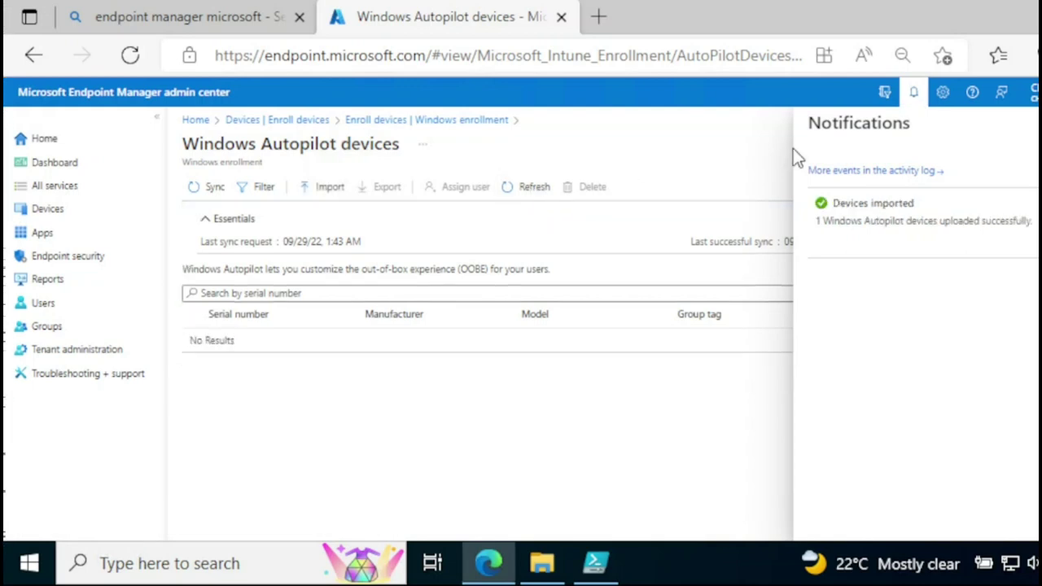
click(529, 198)
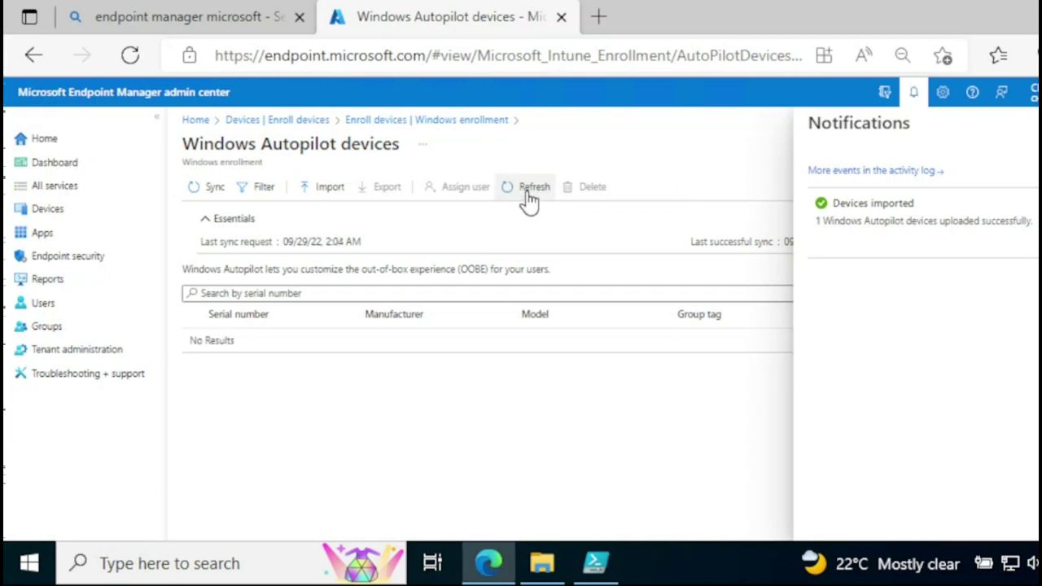
click(530, 198)
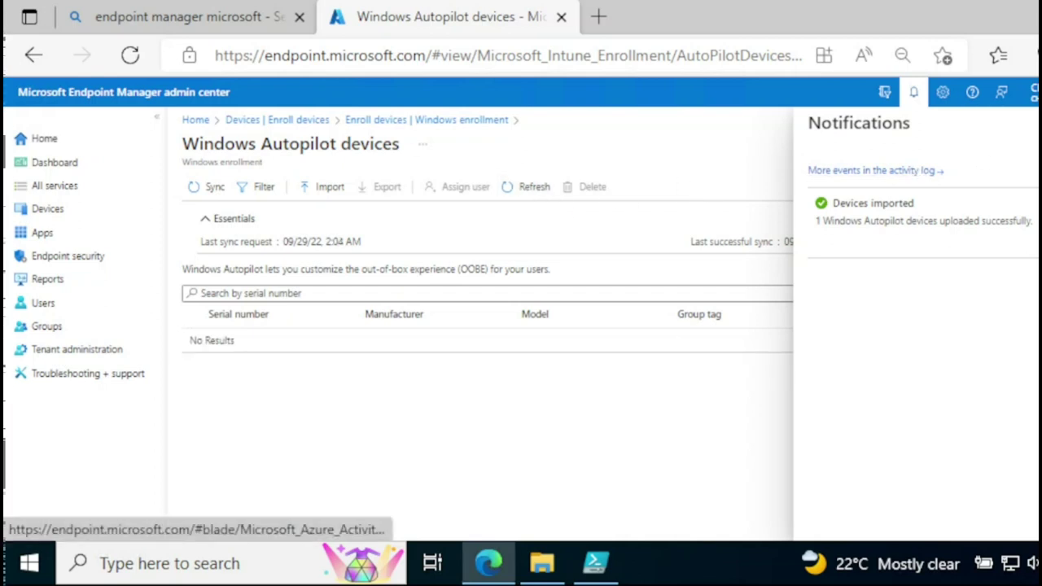
click(535, 203)
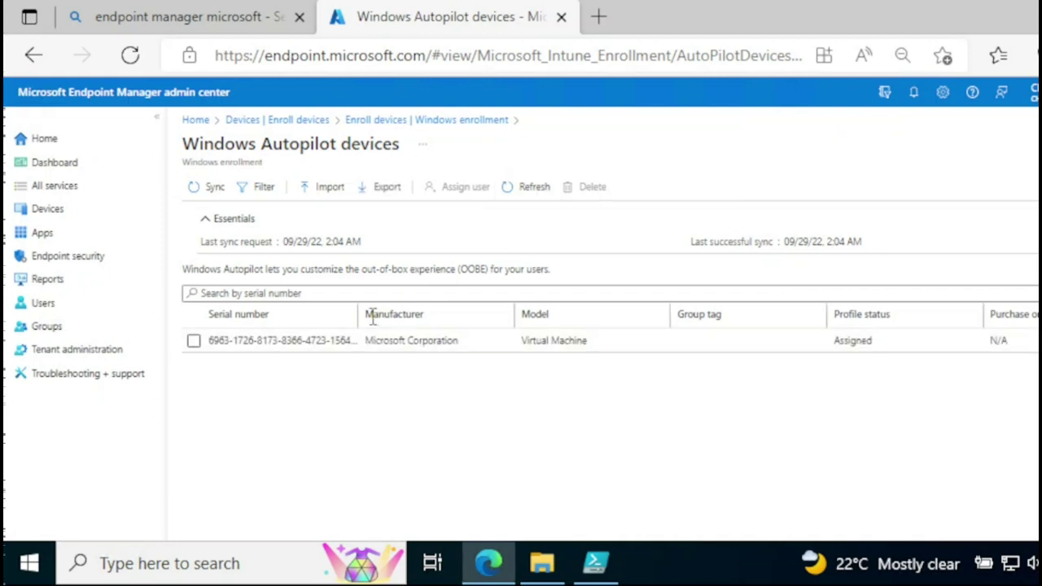
drag(359, 315, 496, 298)
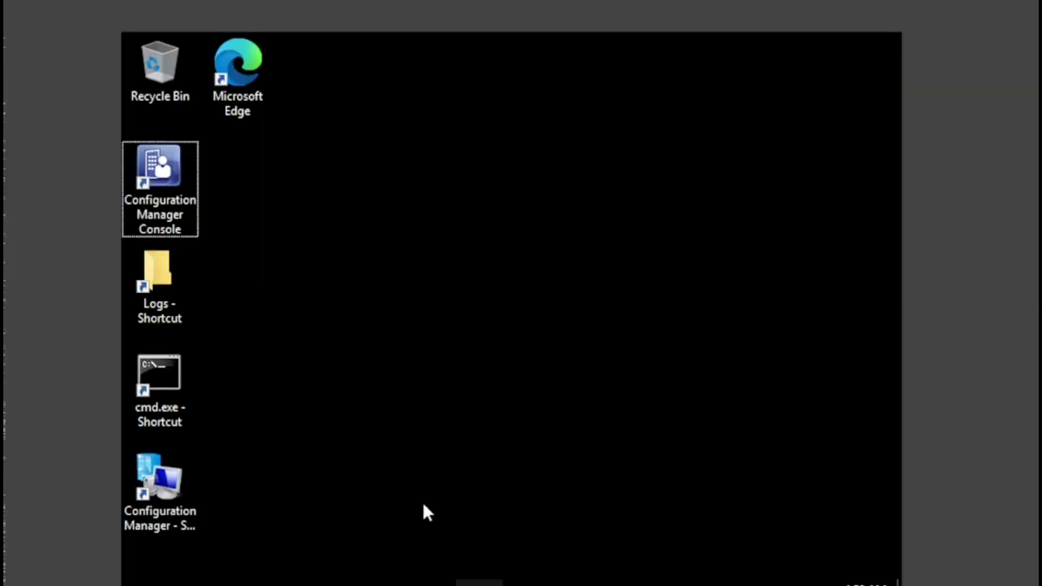
Open the Configuration Manager Console from its desktop shortcut
right_click(186, 217)
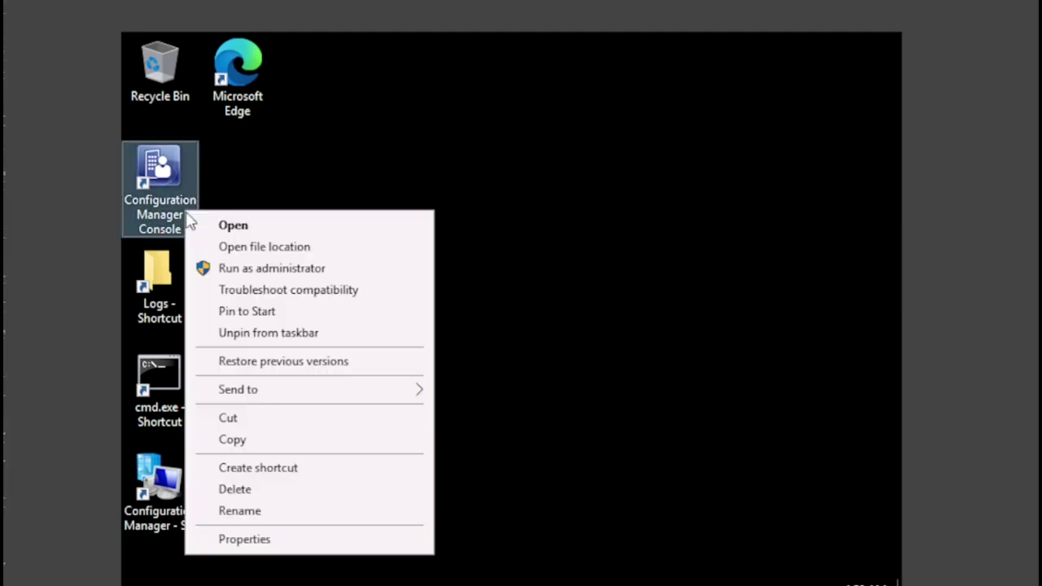
click(269, 228)
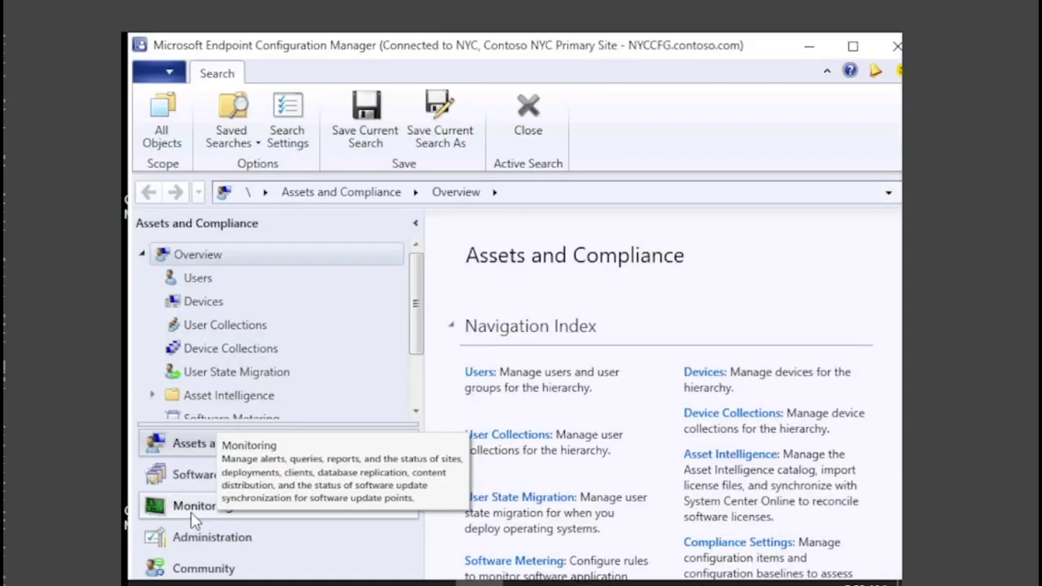
Go to Monitoring > Reporting > Reports in the Configuration Manager Console
click(192, 515)
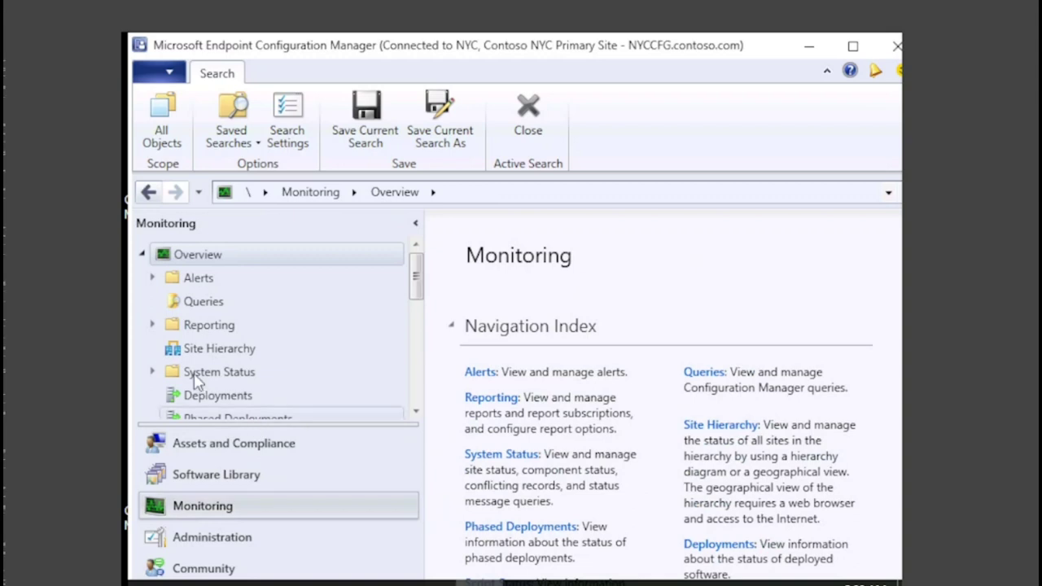
click(208, 327)
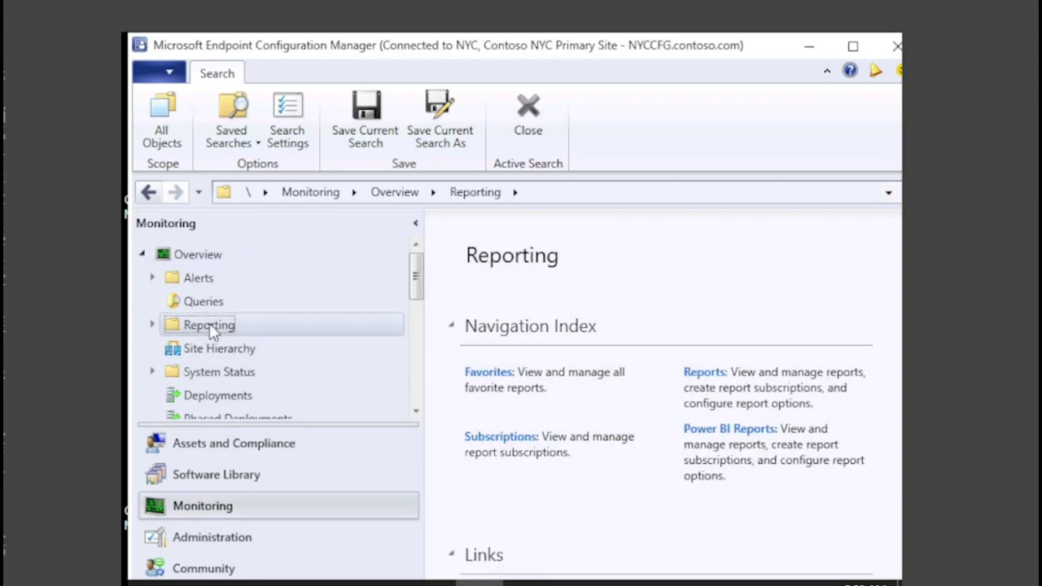
click(153, 325)
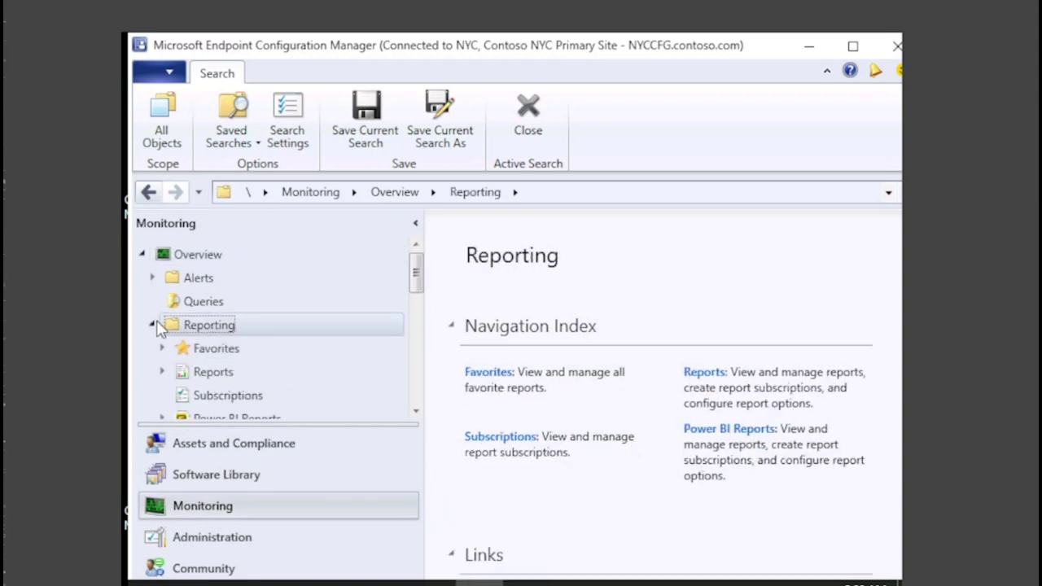
click(153, 325)
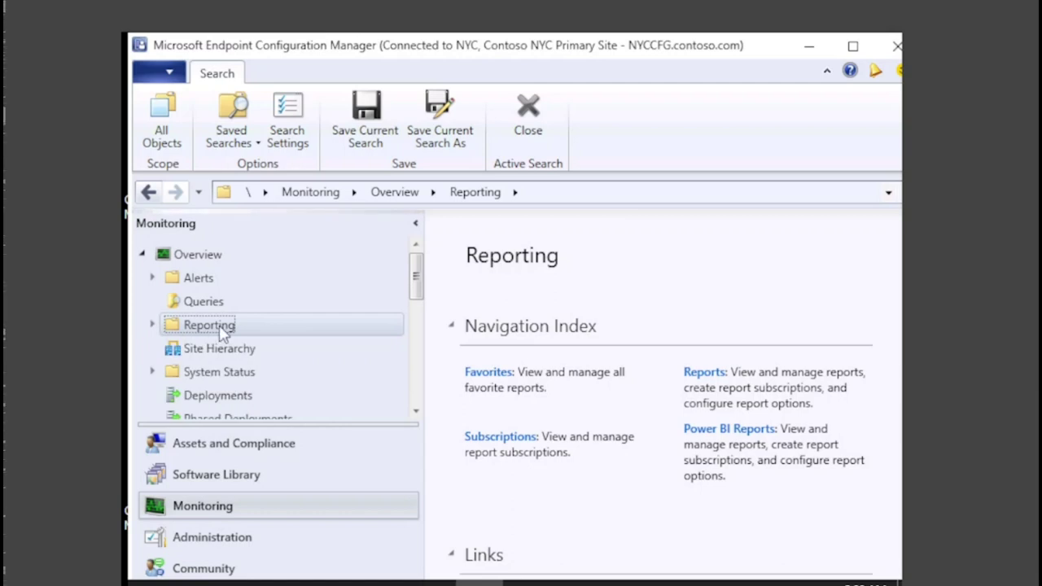
click(154, 324)
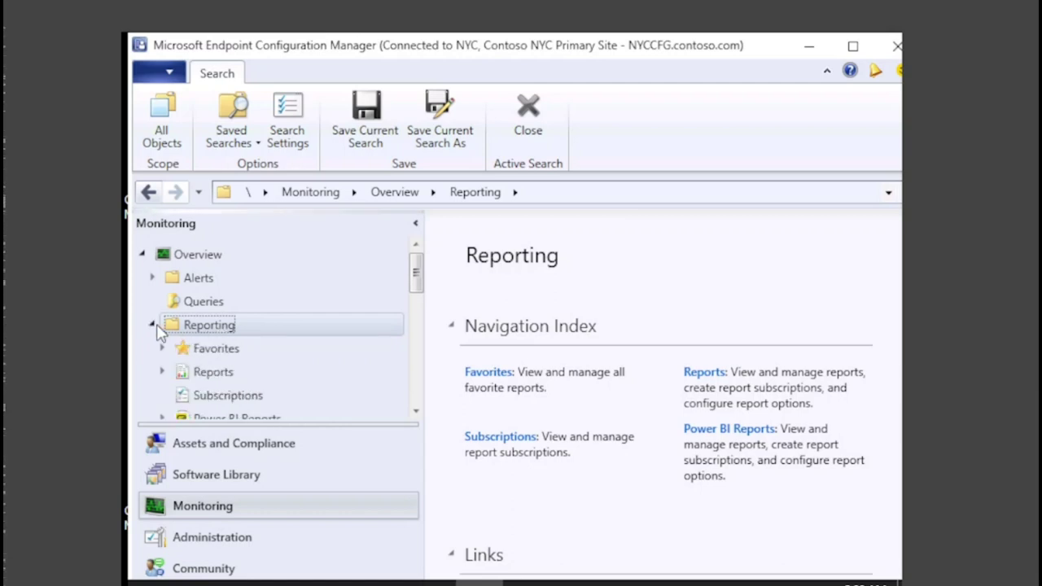
click(213, 371)
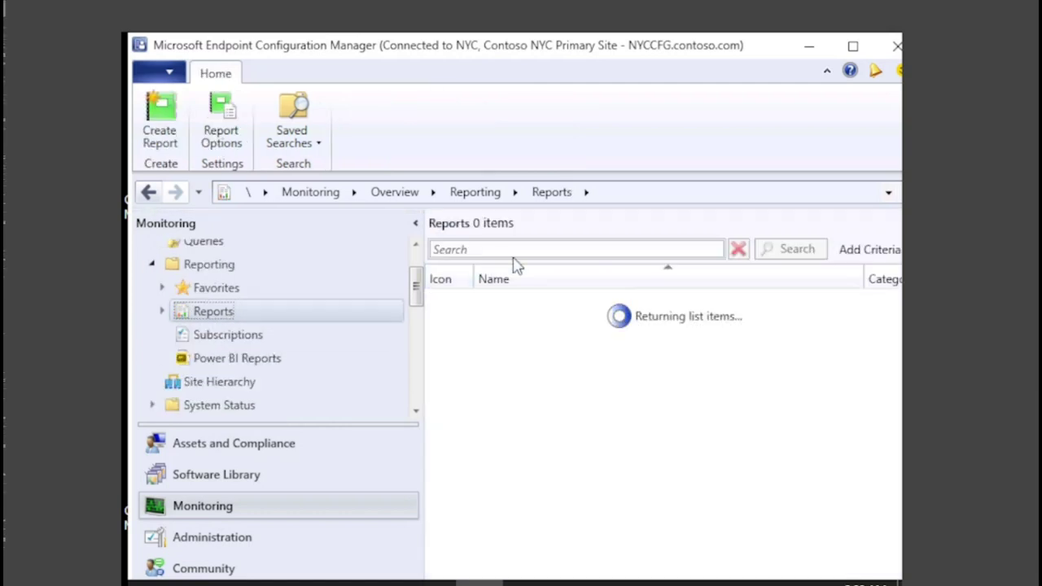
Search reports for 'autopilot' and run Windows AutoPilot Device Information
click(514, 251)
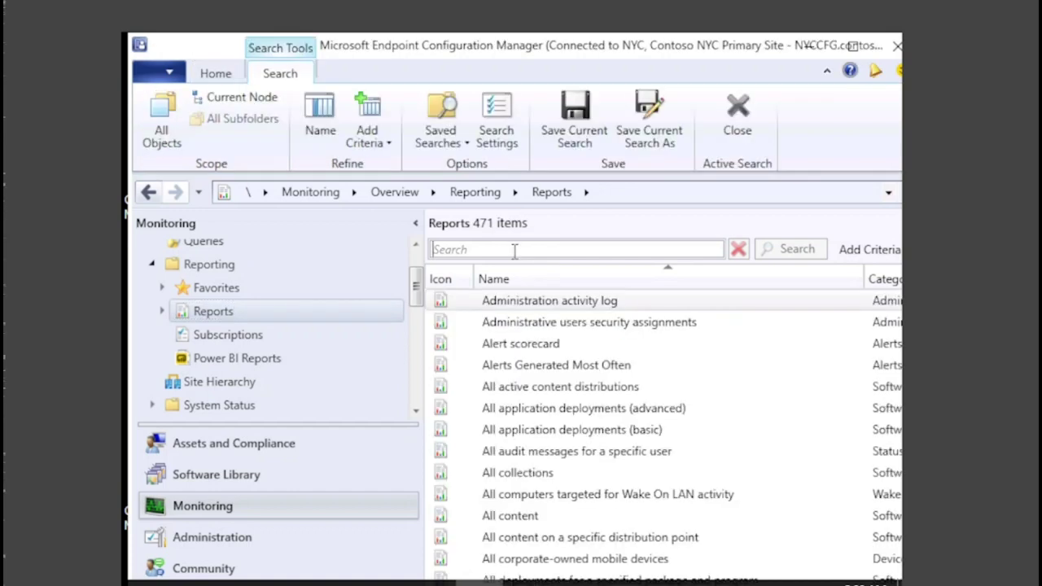
text(au)
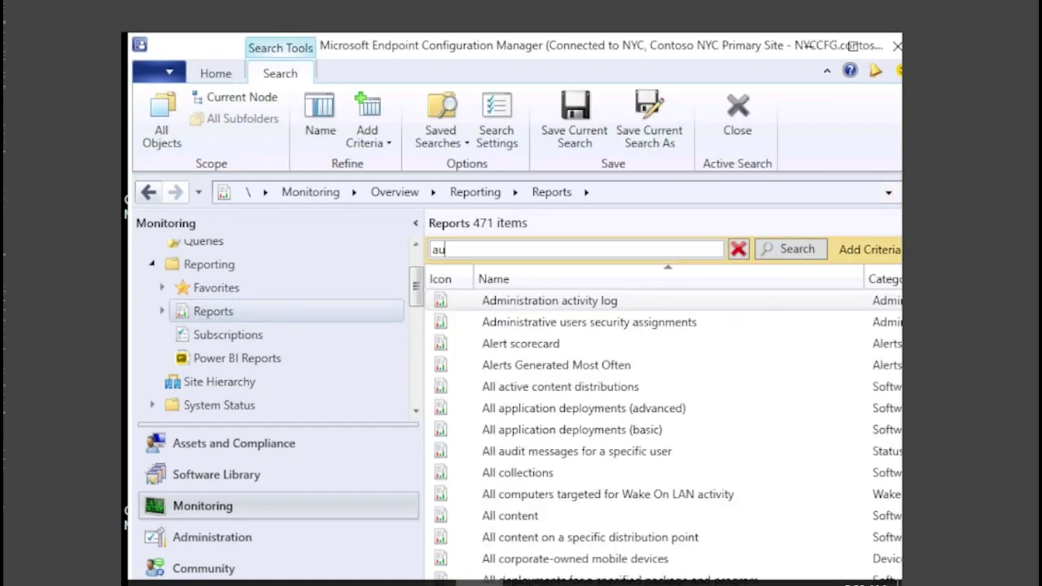
text(topilot)
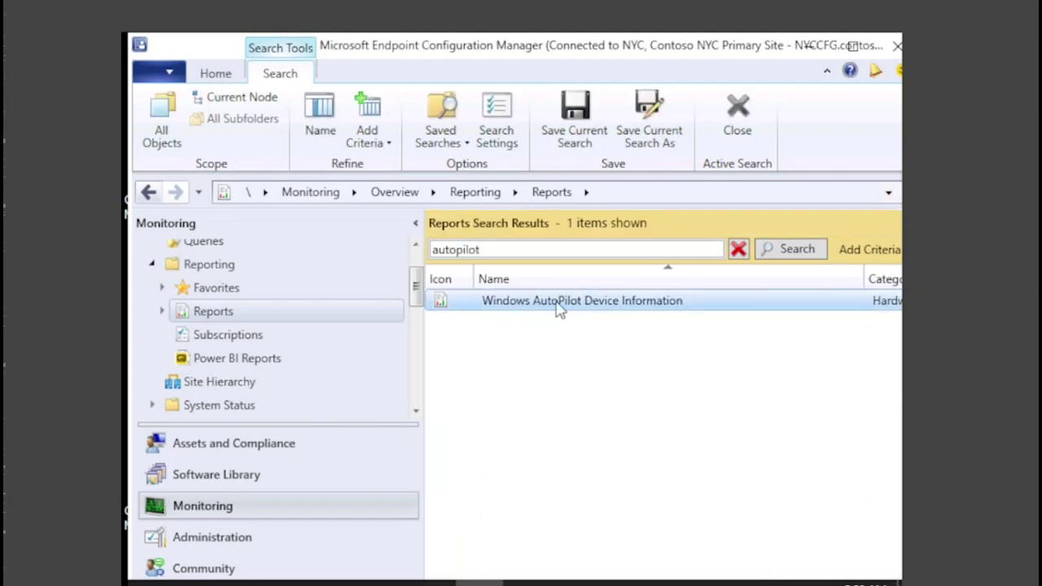
right_click(558, 308)
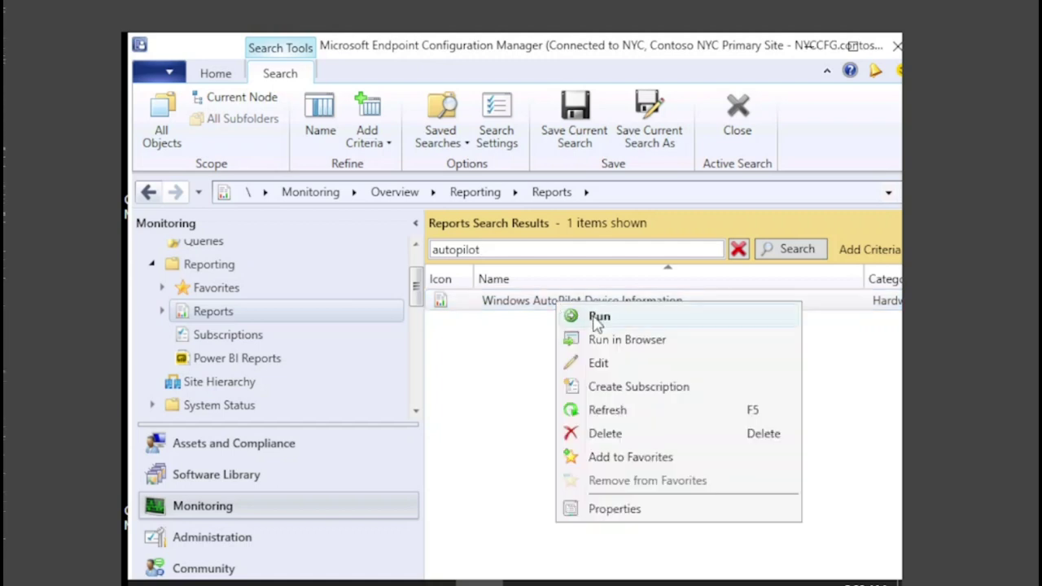
click(599, 322)
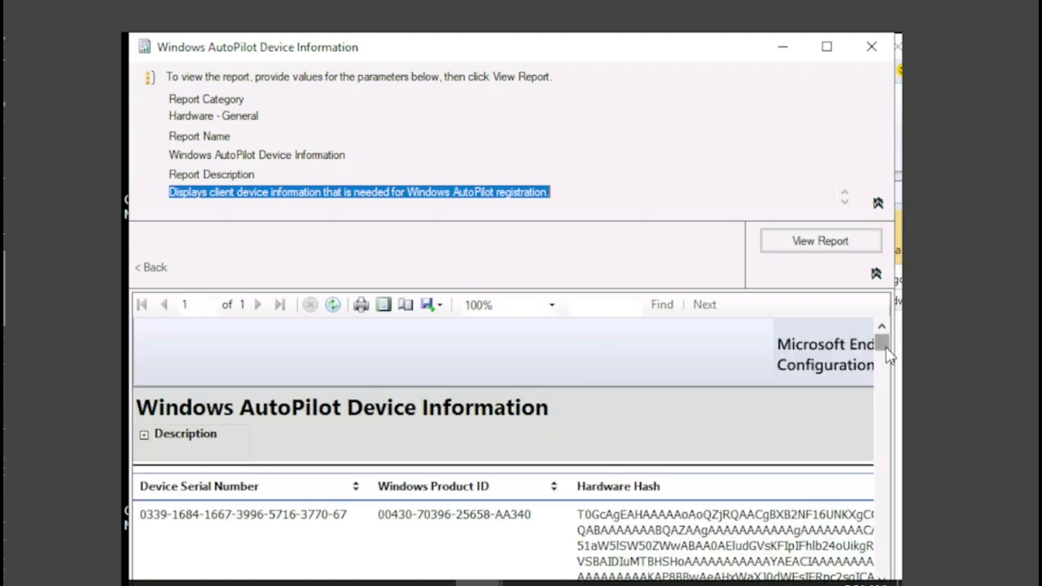
Export the report as CSV (comma delimited) to the Desktop
mouse_move(887, 354)
mouse_down()
mouse_move(889, 365)
mouse_move(886, 334)
mouse_up()
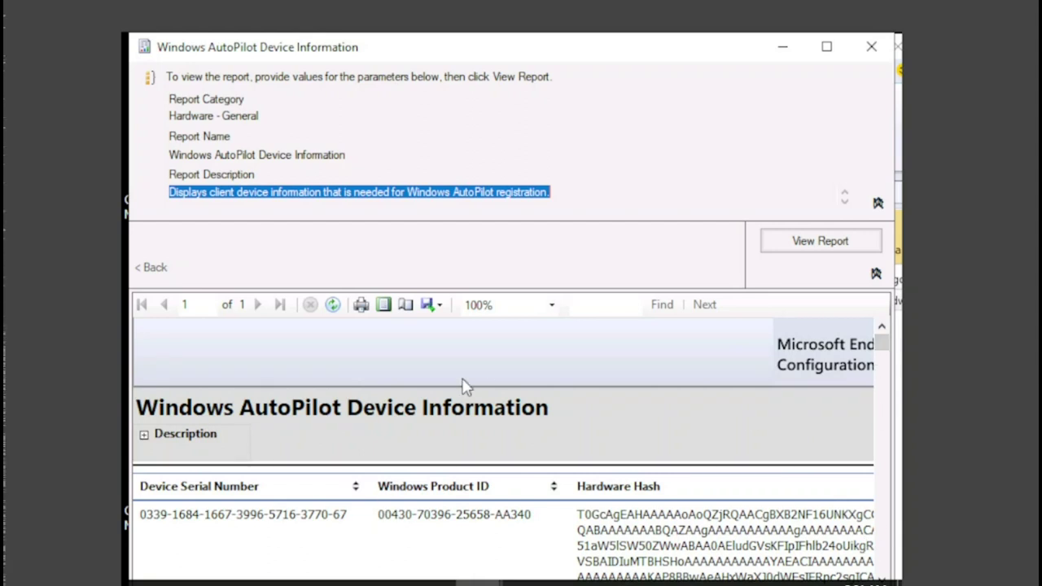
click(437, 310)
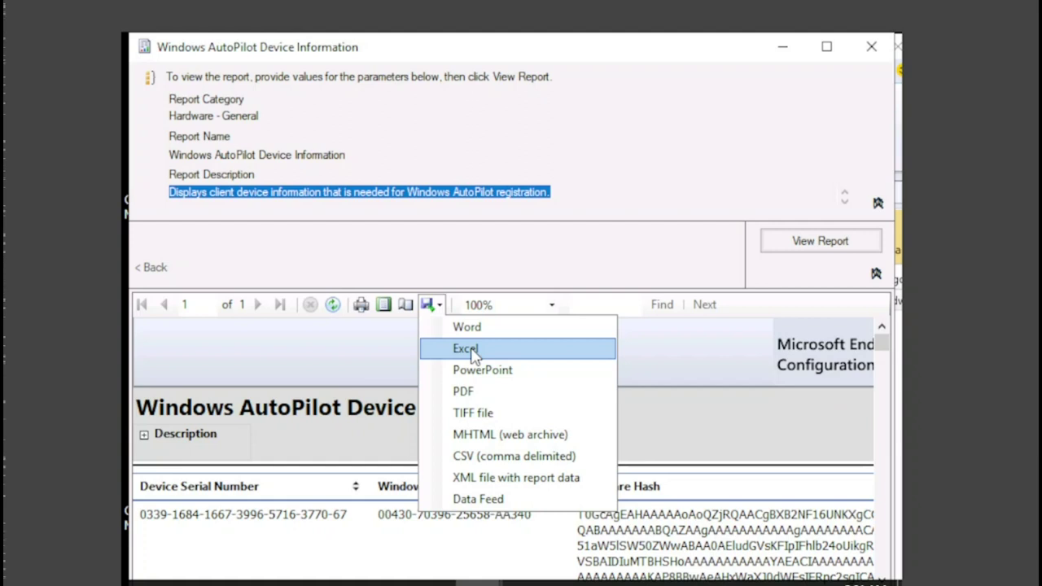
click(469, 458)
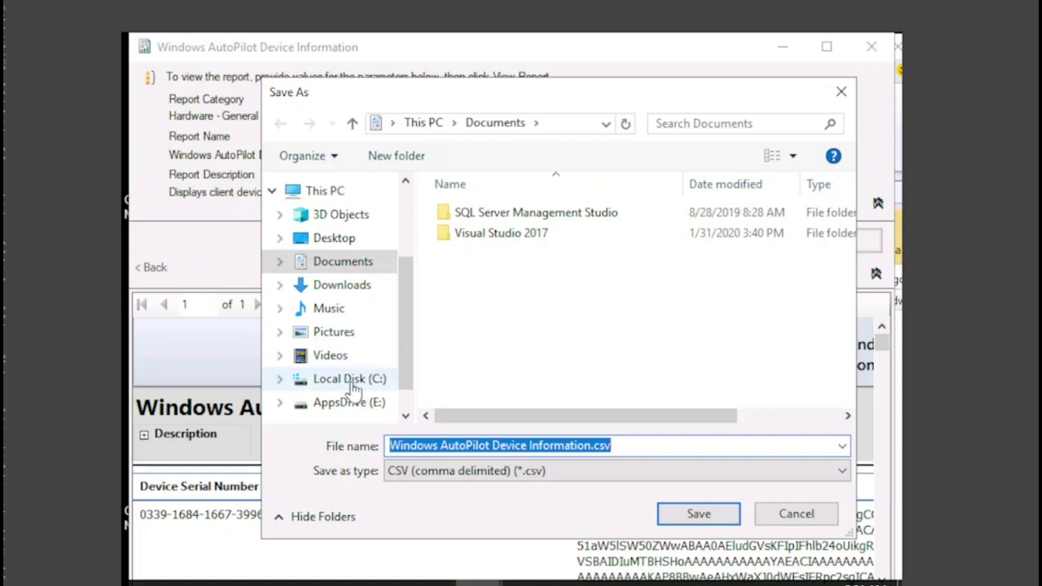
click(336, 238)
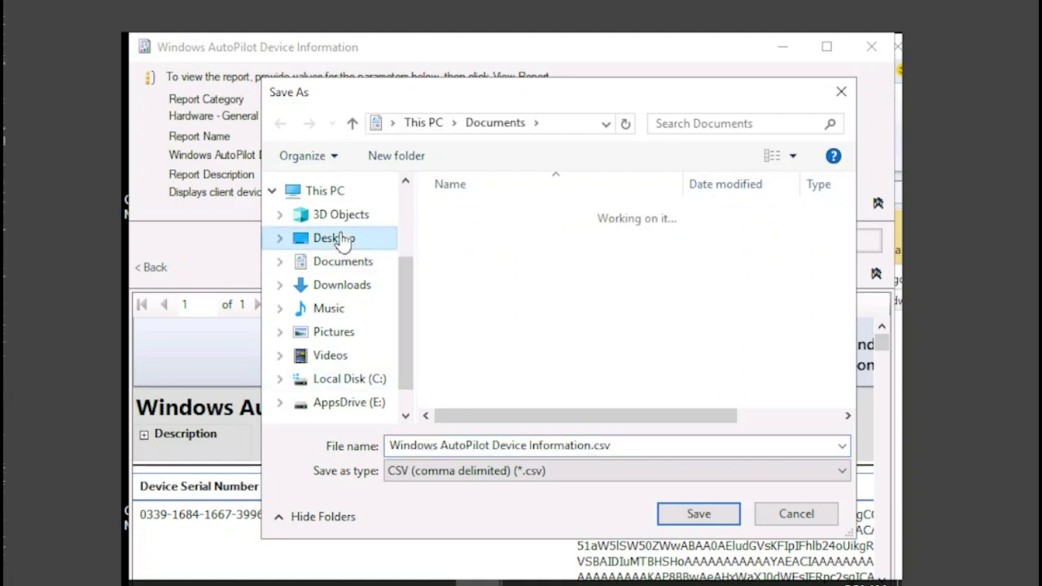
click(698, 515)
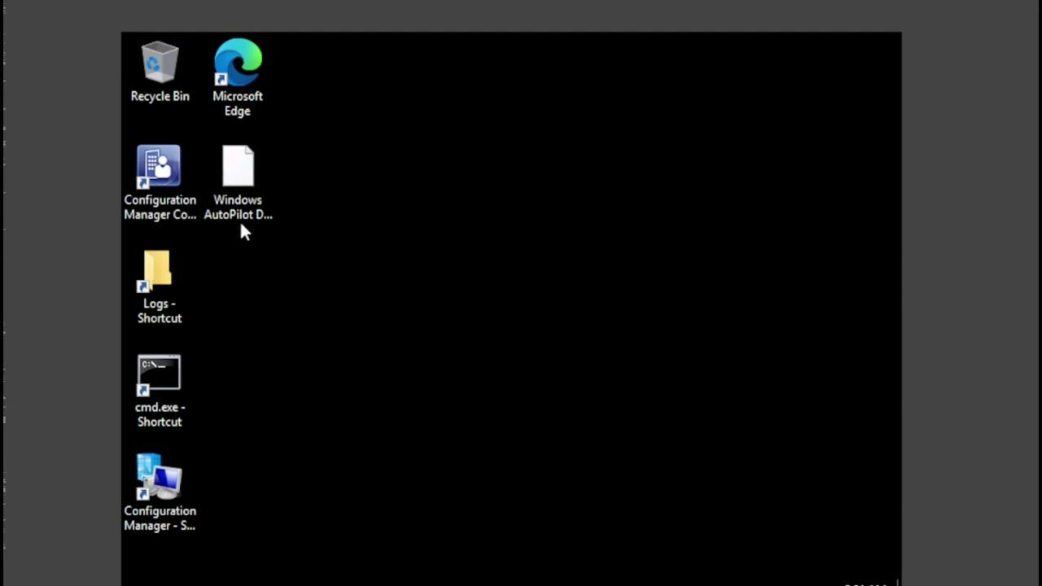
Open the exported Windows AutoPilot Device Information.csv from the desktop in Notepad
click(218, 187)
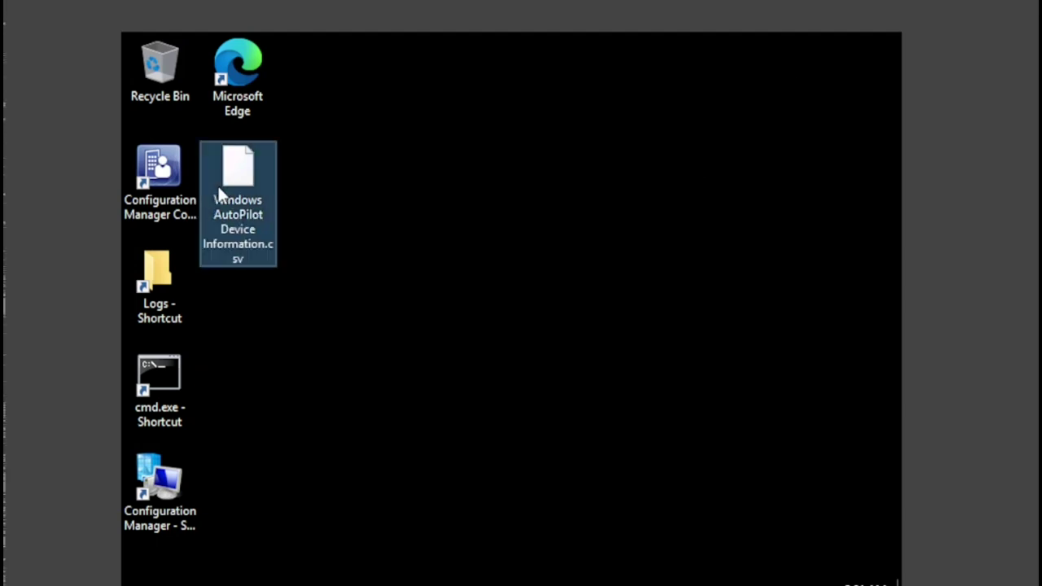
right_click(219, 194)
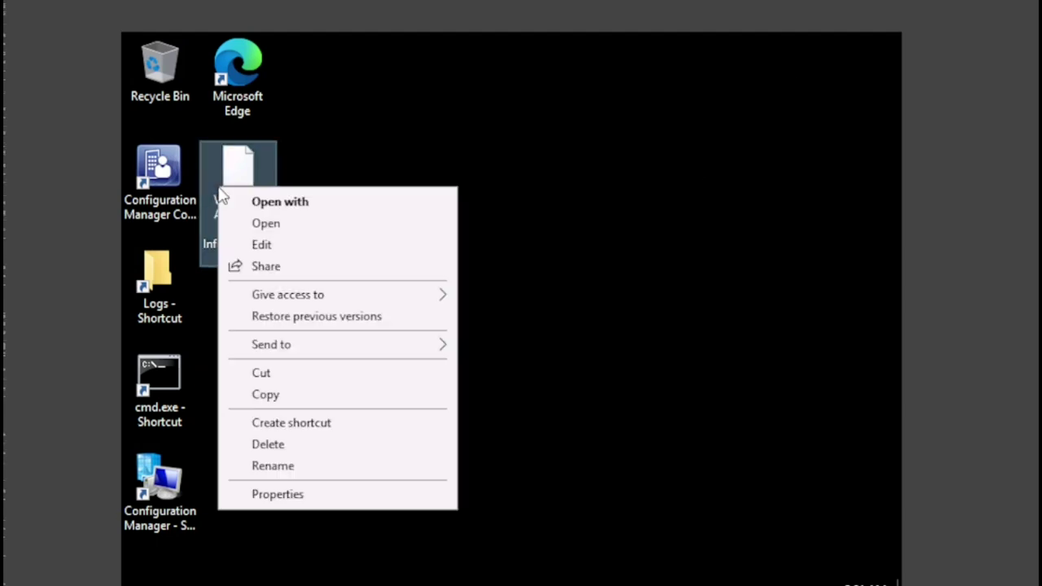
click(285, 203)
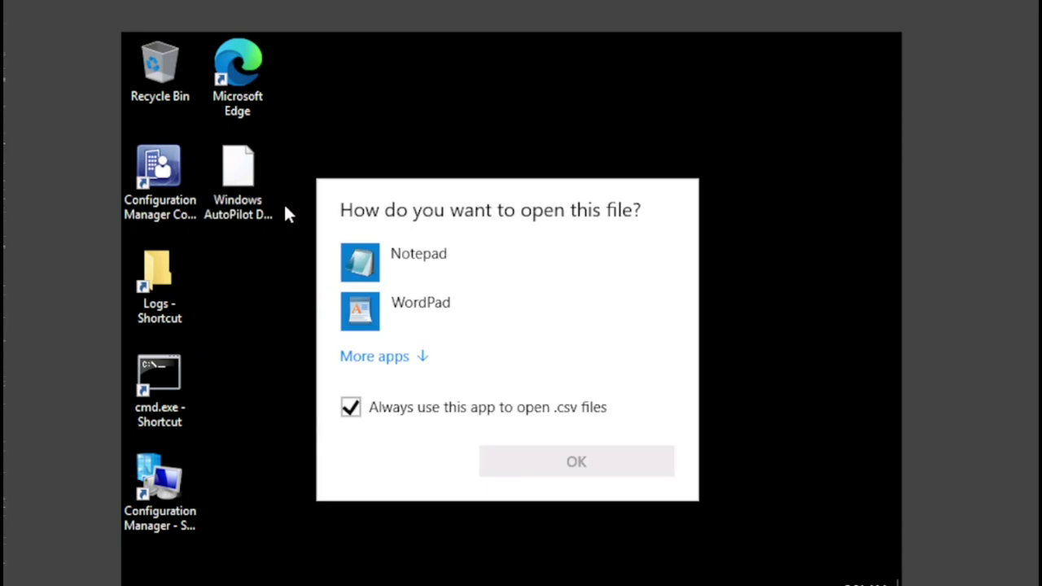
click(359, 409)
click(377, 277)
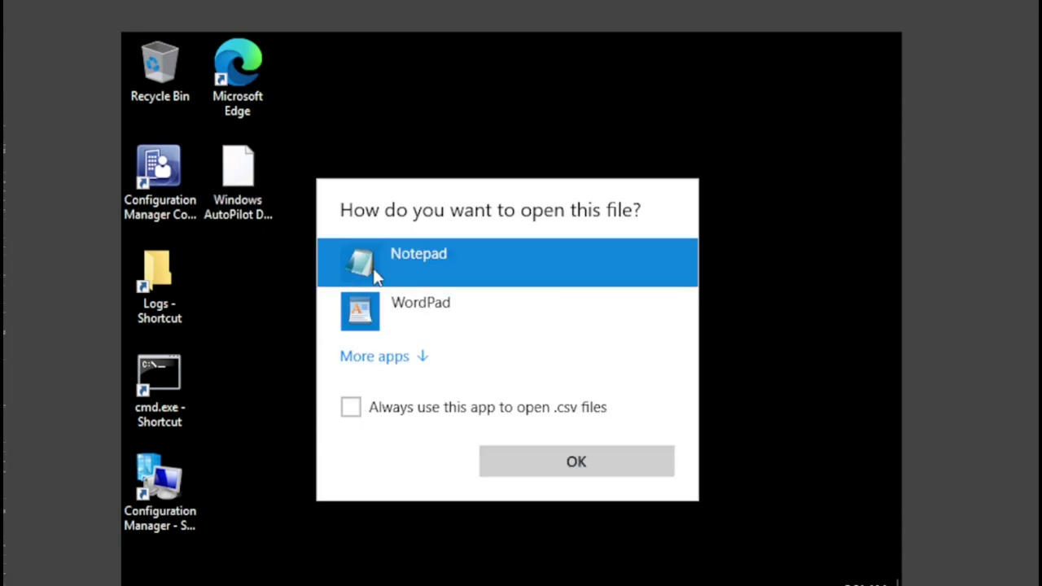
click(571, 466)
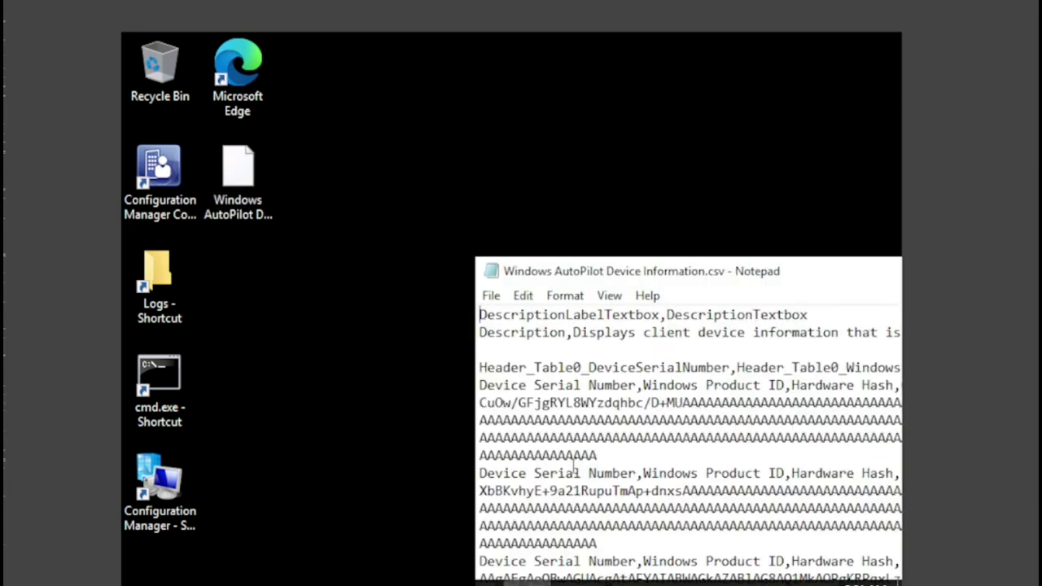
Highlight the three device hash records in Notepad, then close it
drag(730, 279, 463, 165)
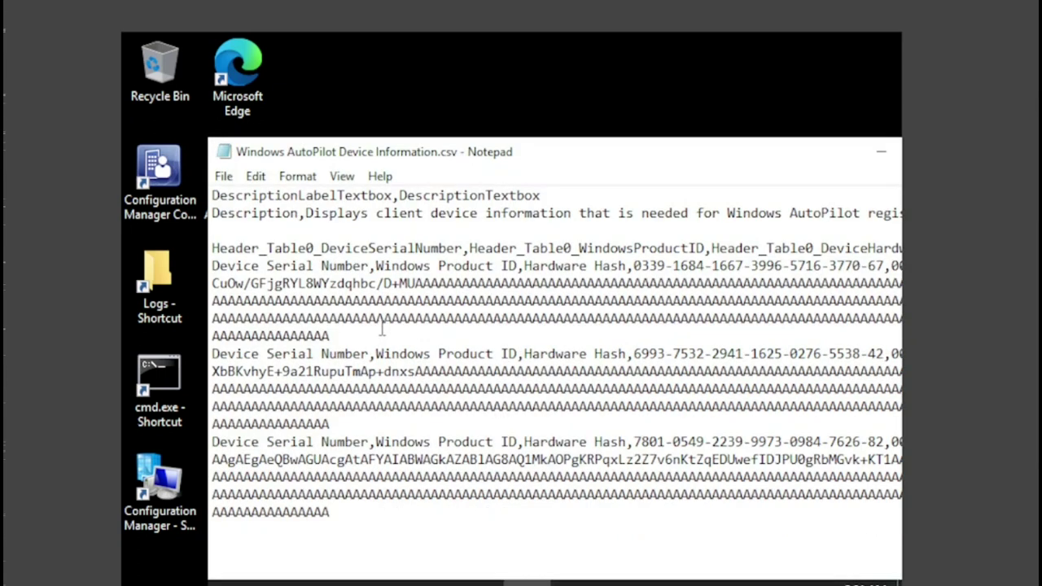
drag(329, 511, 202, 443)
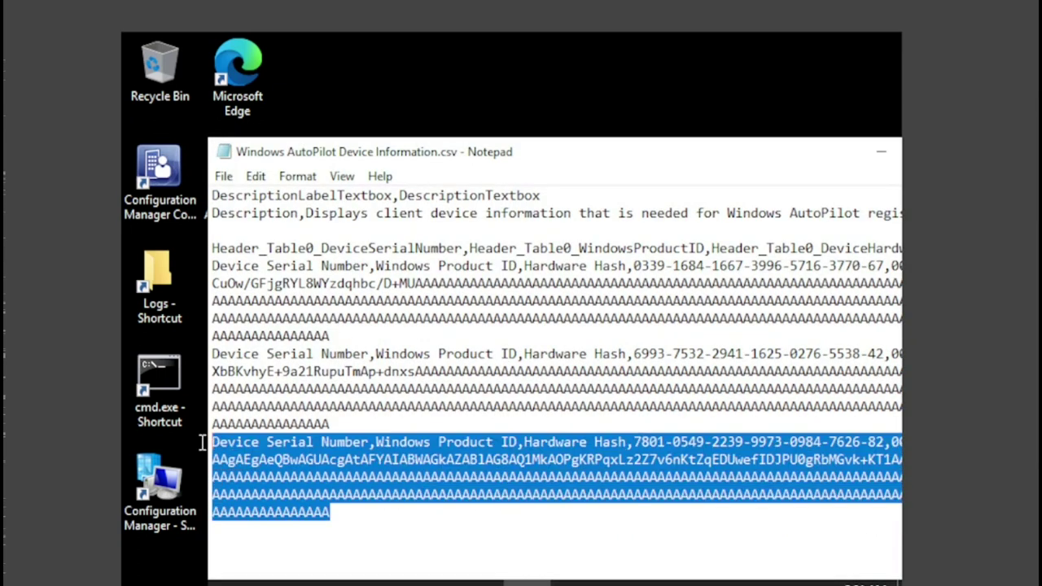
drag(356, 429, 197, 340)
drag(351, 333, 214, 244)
drag(579, 166, 410, 175)
click(711, 163)
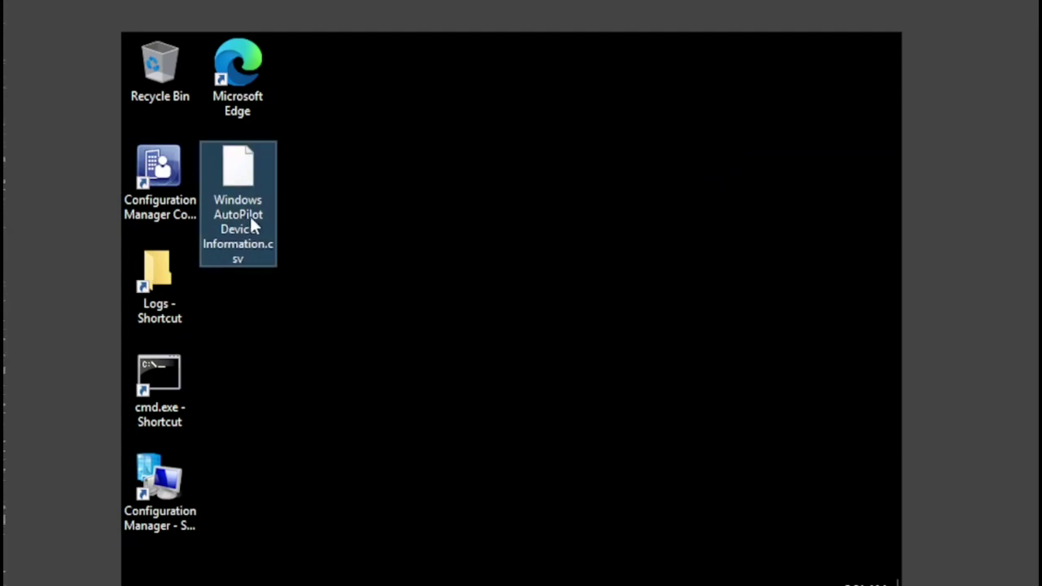
mouse_move(251, 242)
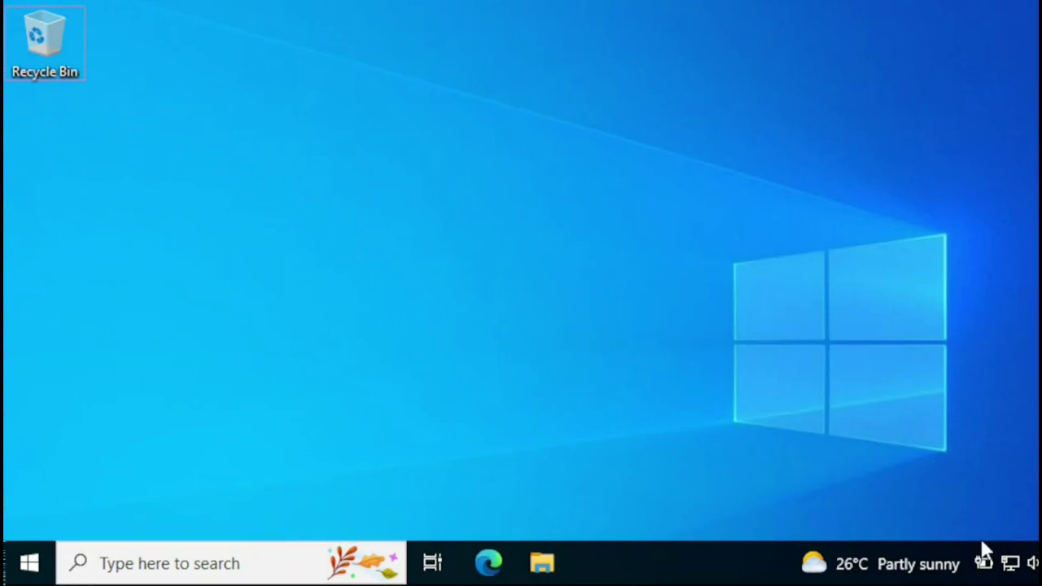
Open the Action Center and expand all the quick action tiles
key(super+a)
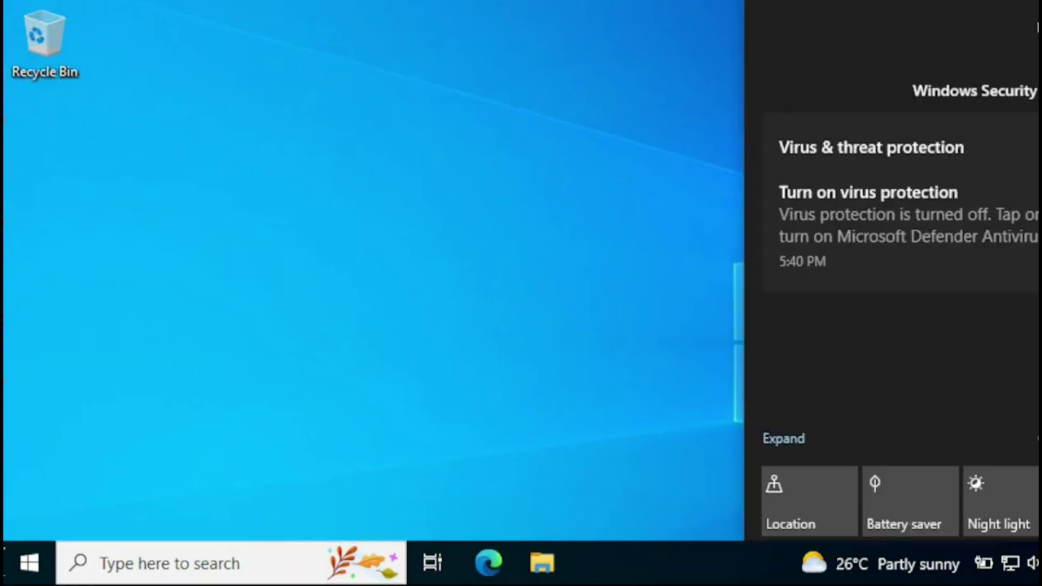
click(783, 439)
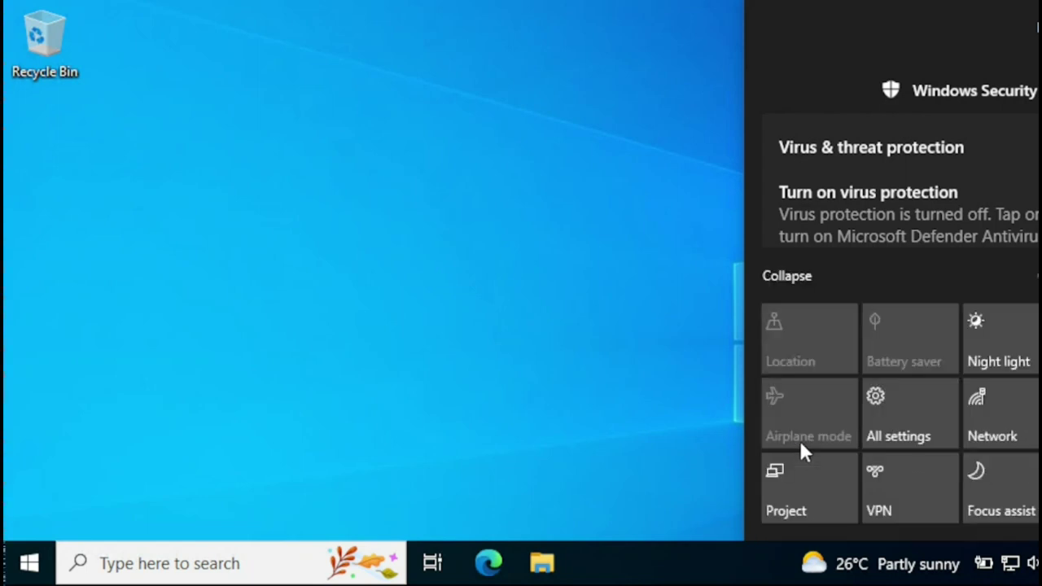
Open Windows Settings at Accounts > Access work or school
click(902, 415)
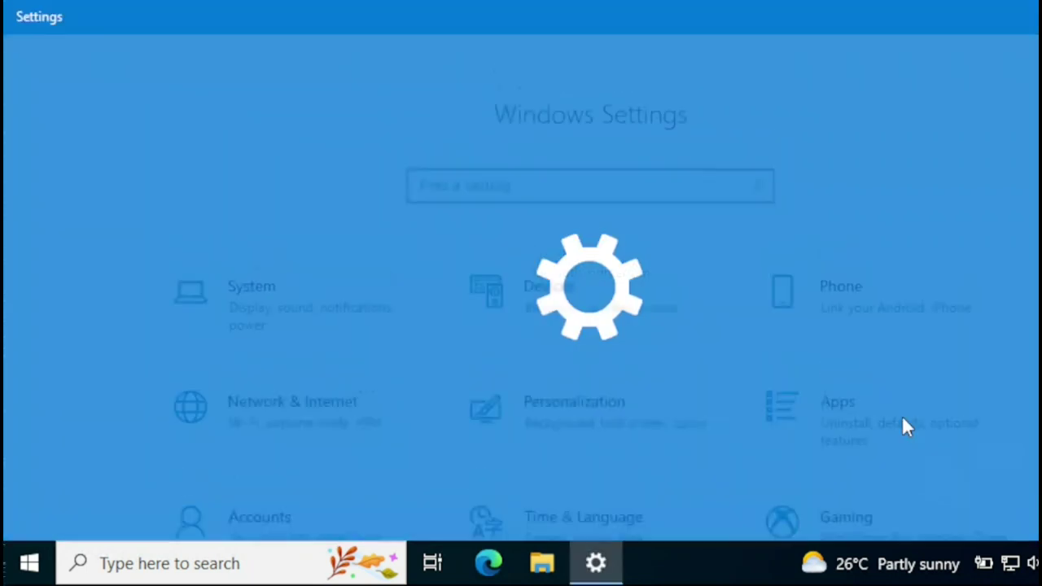
click(317, 501)
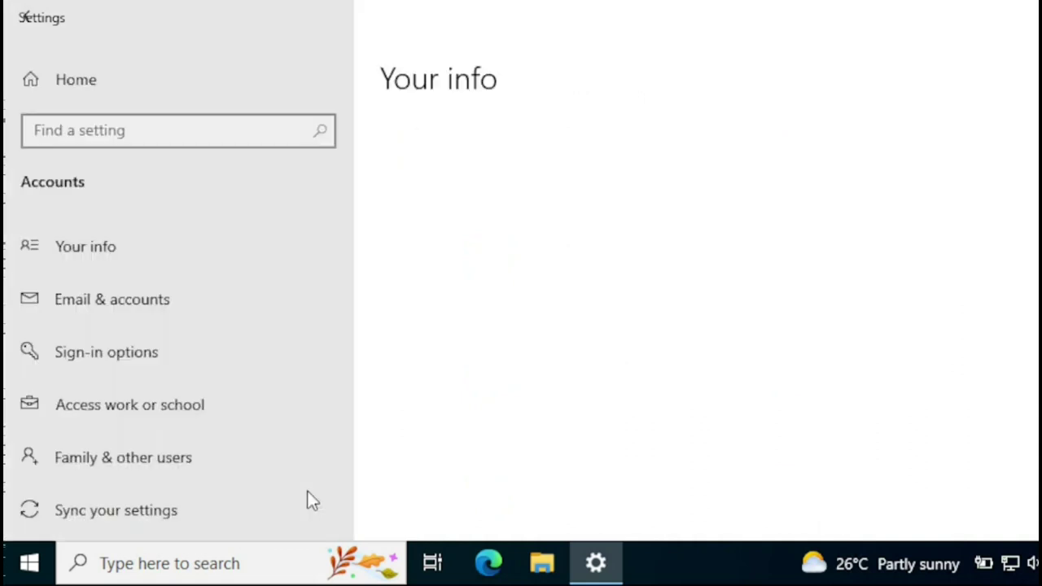
click(134, 404)
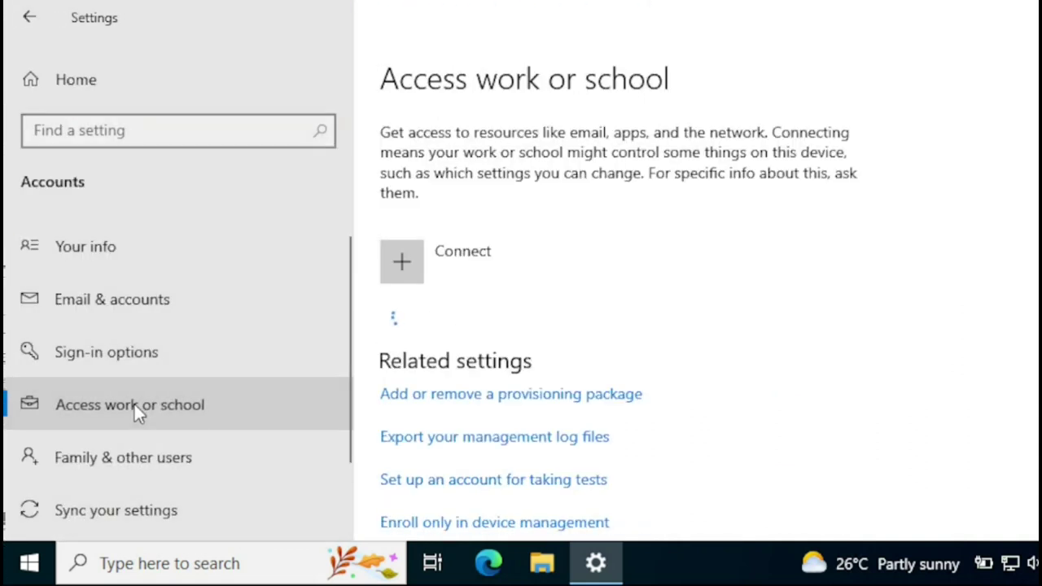
scroll(595, 310, down, 2)
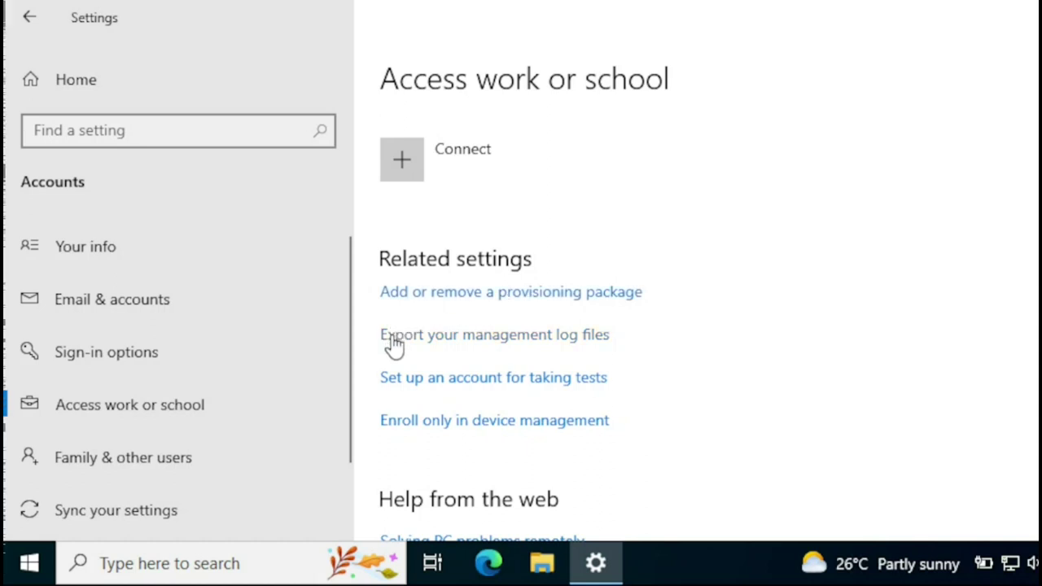
Export the management log files to C:\Users\Public\Documents\MDMDiagnostics and dismiss the feedback-hub message
click(479, 347)
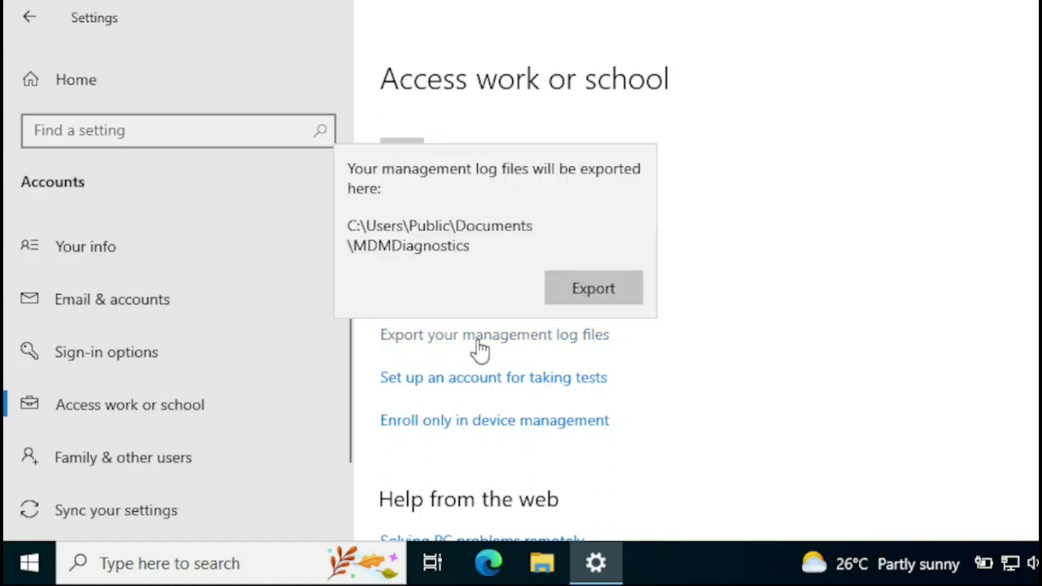
click(609, 291)
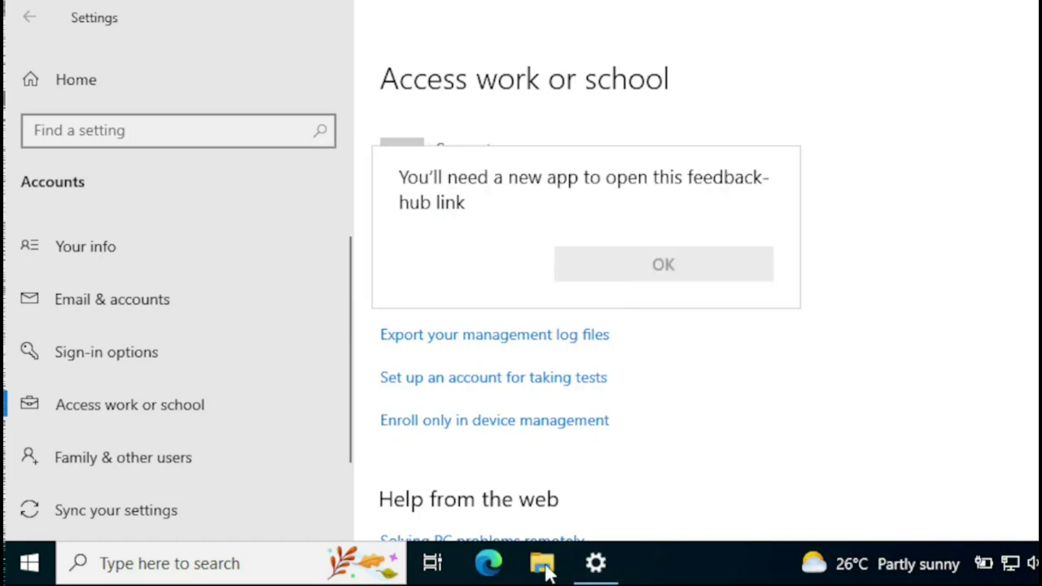
click(543, 566)
Browse File Explorer to C:\Users\Public\Documents\MDMDiagnostics
click(543, 567)
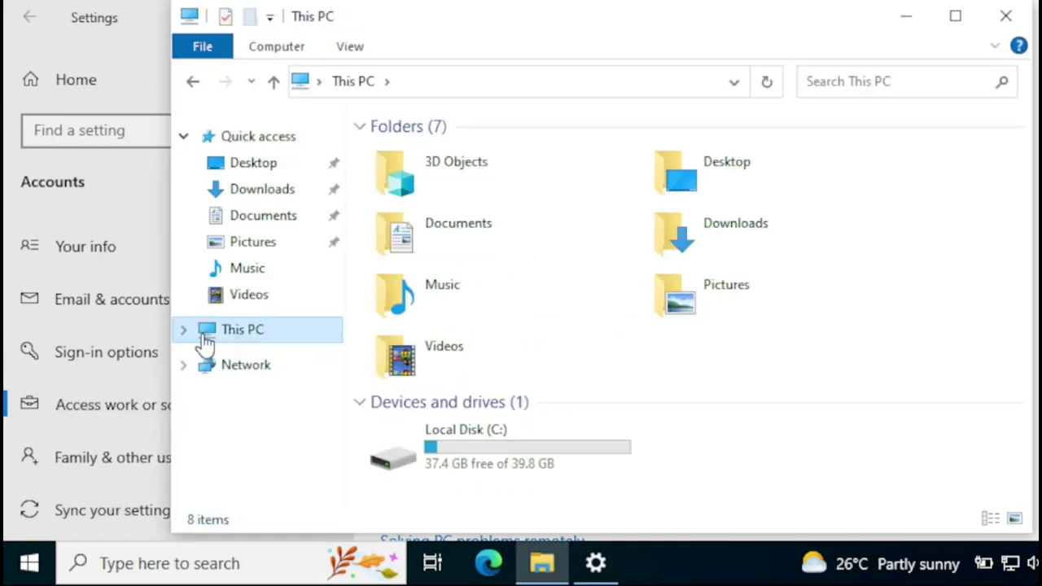
click(439, 461)
double_click(436, 461)
double_click(414, 267)
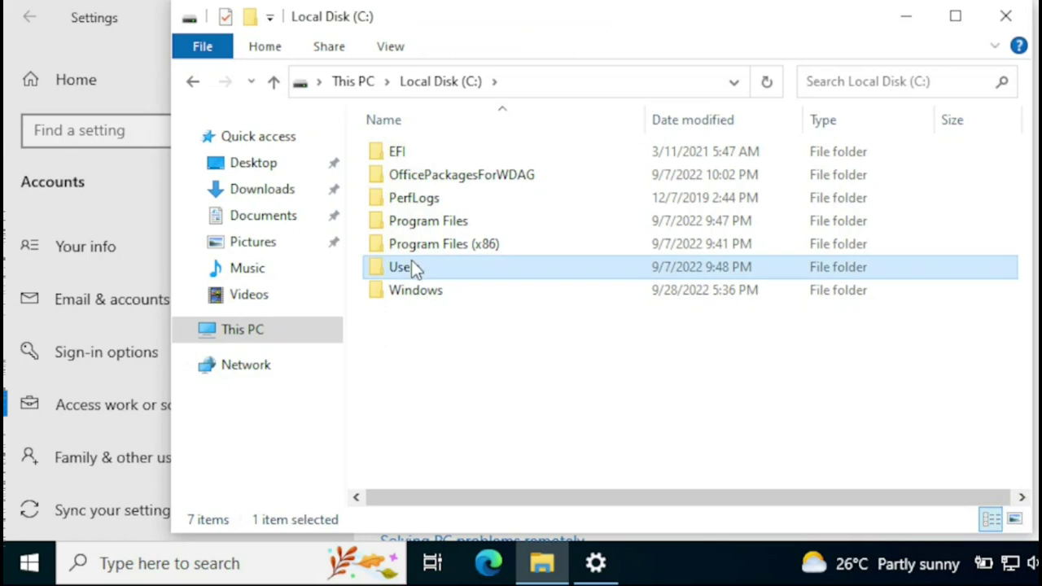
double_click(404, 199)
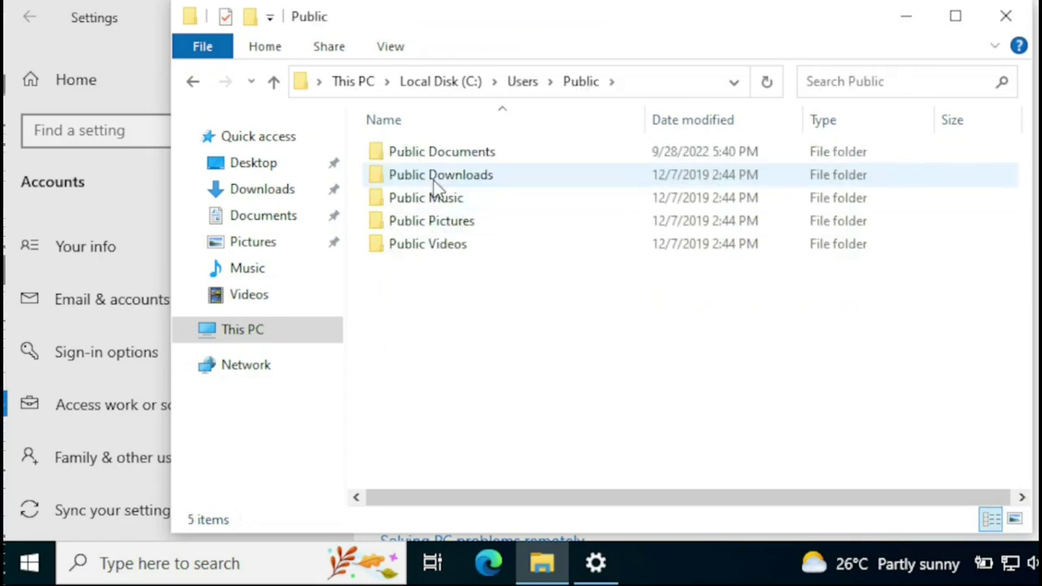
double_click(461, 154)
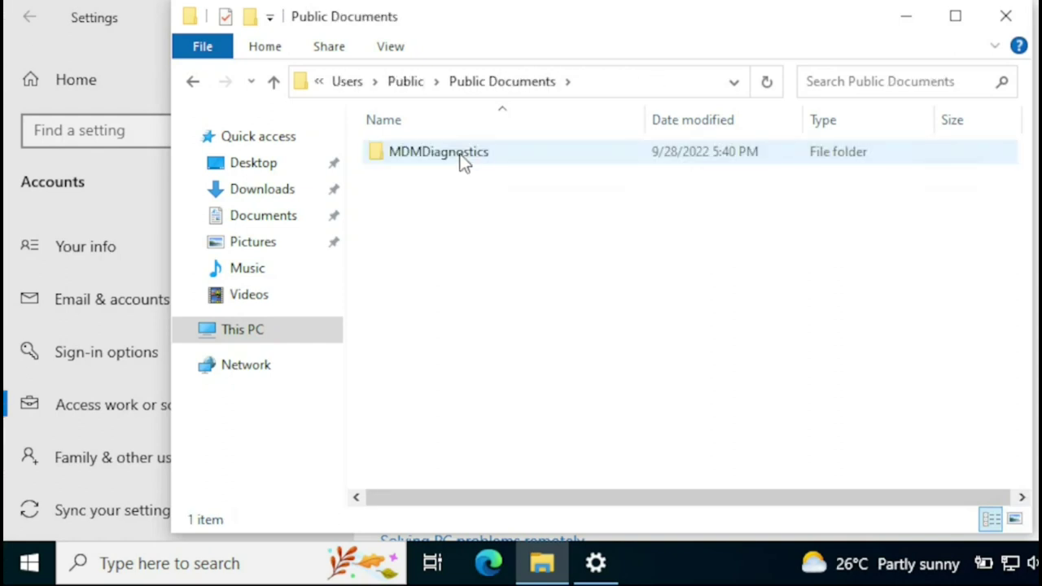
double_click(461, 157)
Open the MDMDiagReport cabinet and copy the DeviceHash CSV from it
right_click(458, 155)
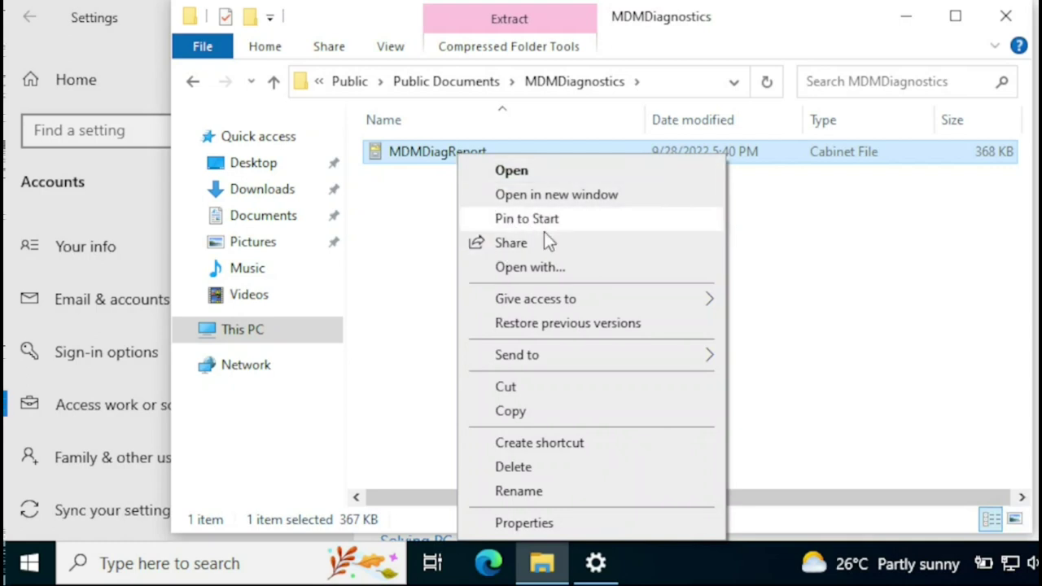
click(528, 269)
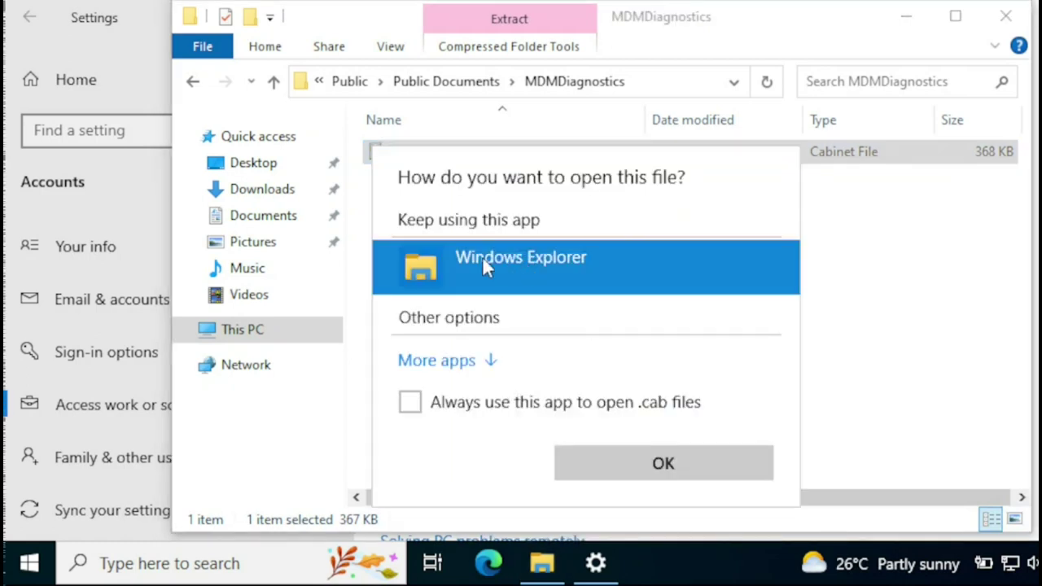
click(632, 468)
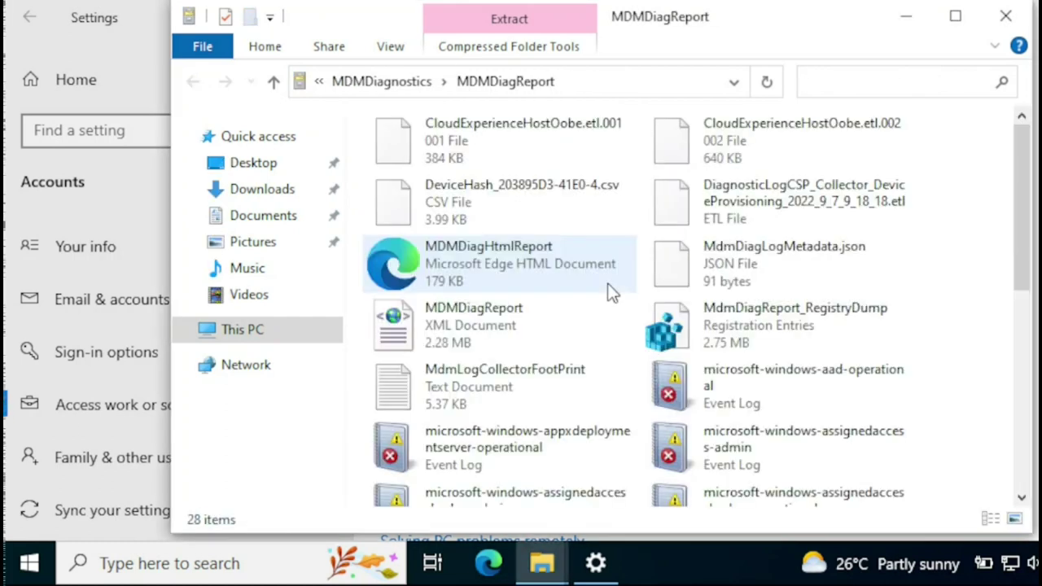
click(454, 195)
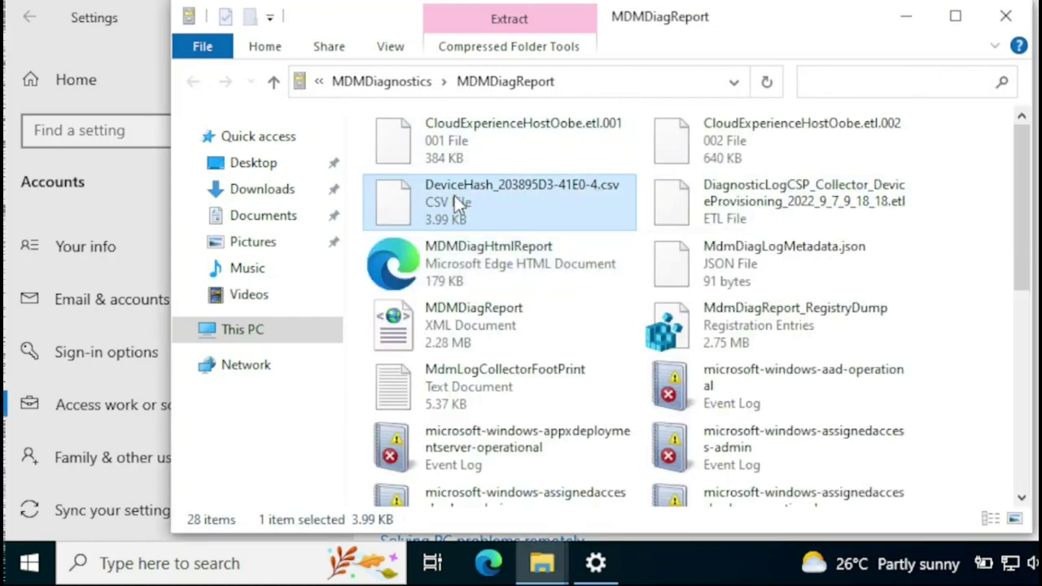
right_click(454, 196)
click(501, 236)
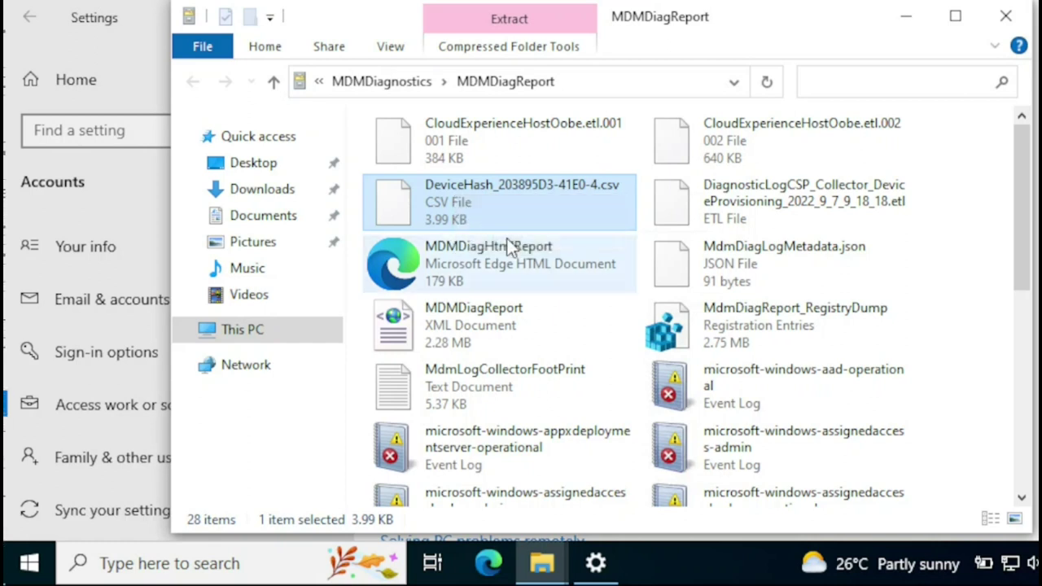
Paste the DeviceHash CSV into the MDMDiagnostics folder
click(542, 563)
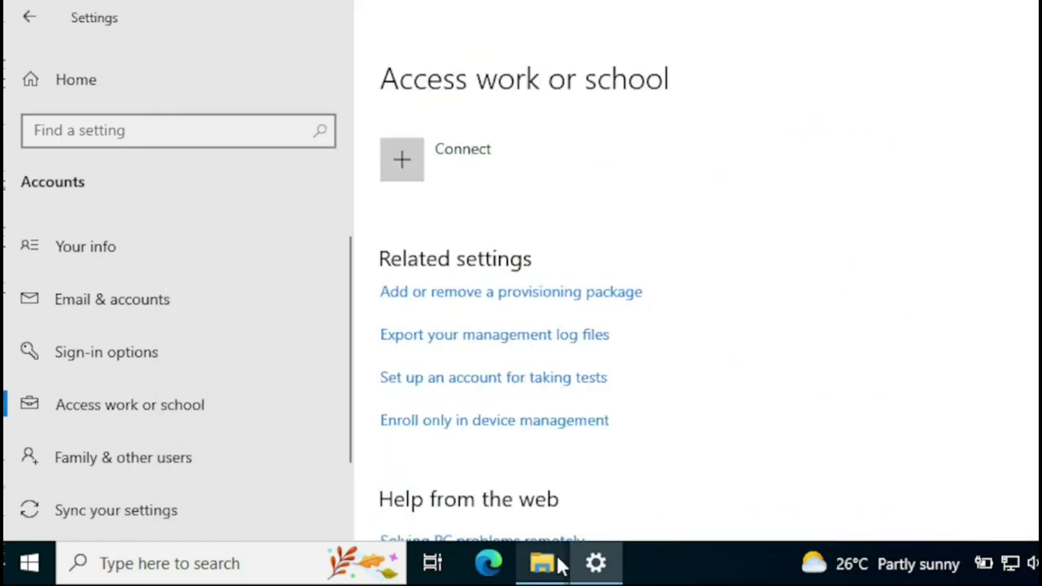
mouse_move(554, 561)
click(467, 454)
right_click(645, 372)
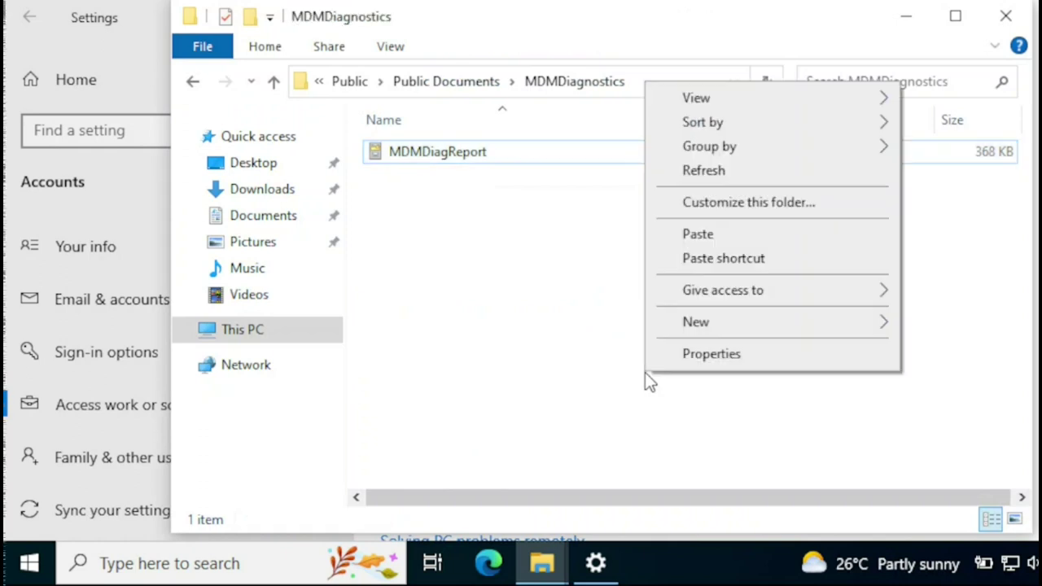
click(708, 239)
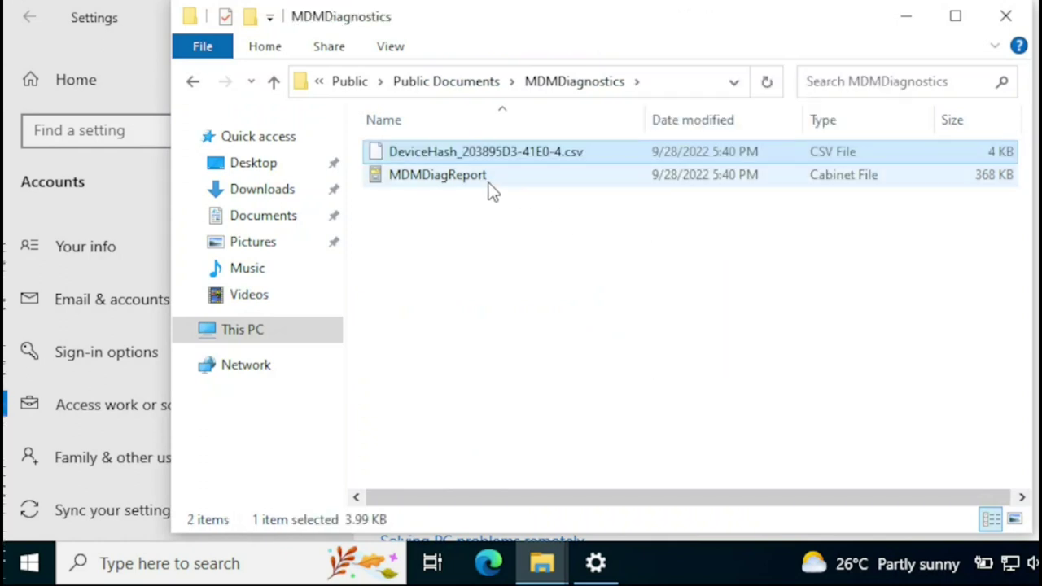
Choose Notepad to open the copied DeviceHash CSV, without making it the default
right_click(462, 148)
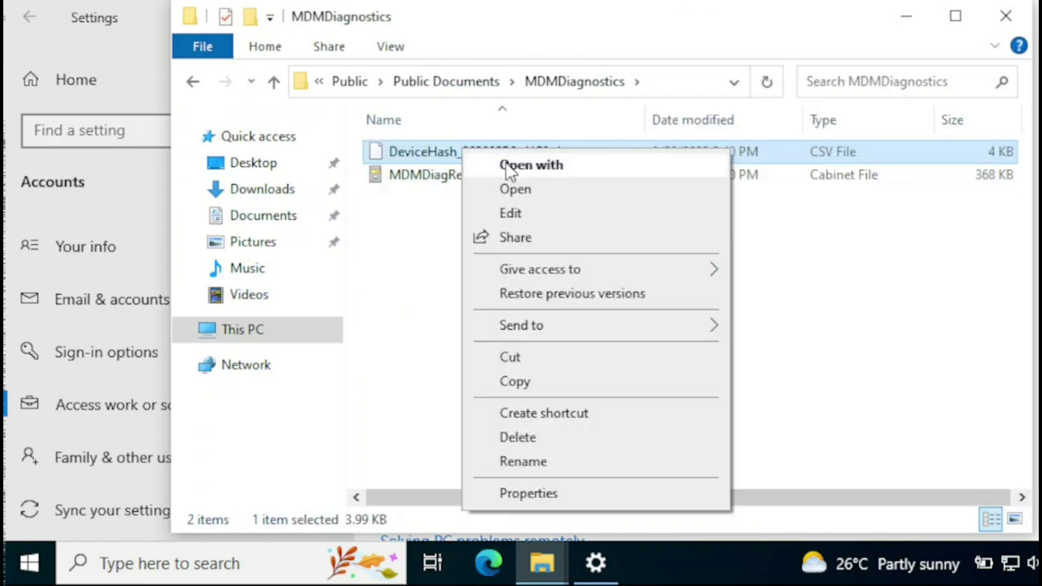
click(510, 166)
click(409, 397)
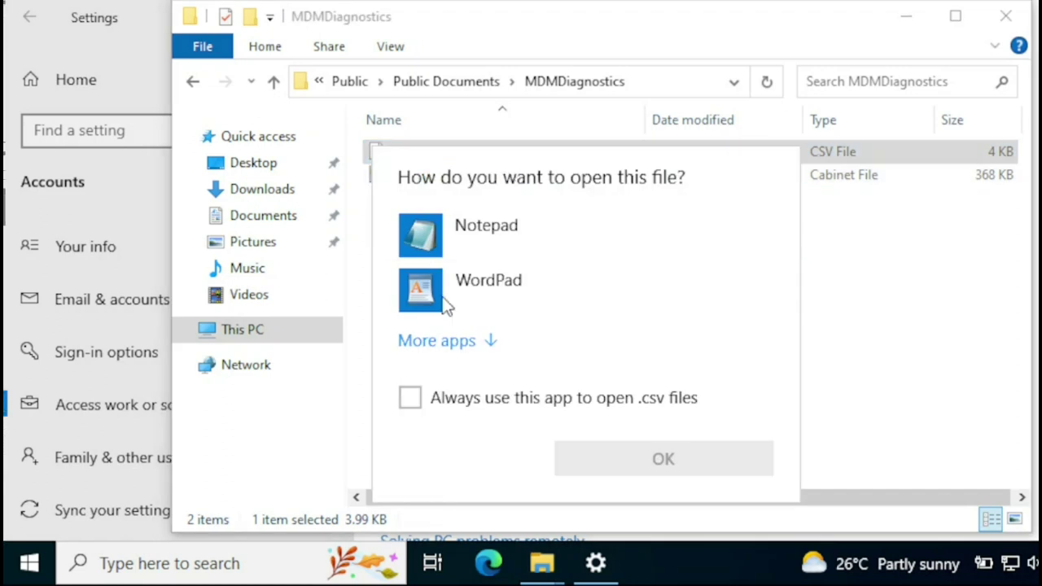
click(441, 237)
Review the Device Serial Number and Windows Product ID headers in maximized Notepad, then close it and advance to the Thanks For Watching slide
click(632, 462)
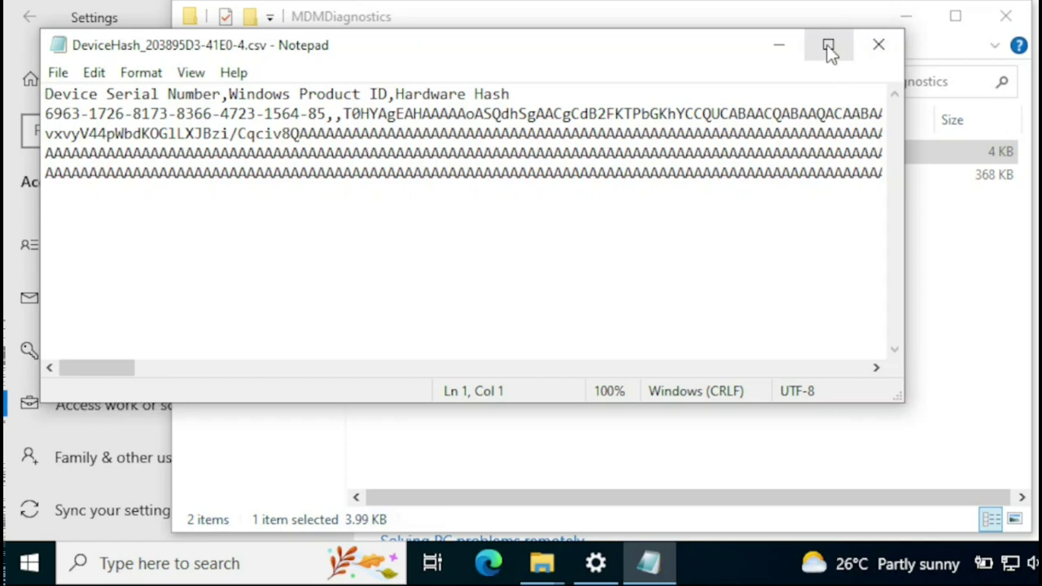
click(829, 45)
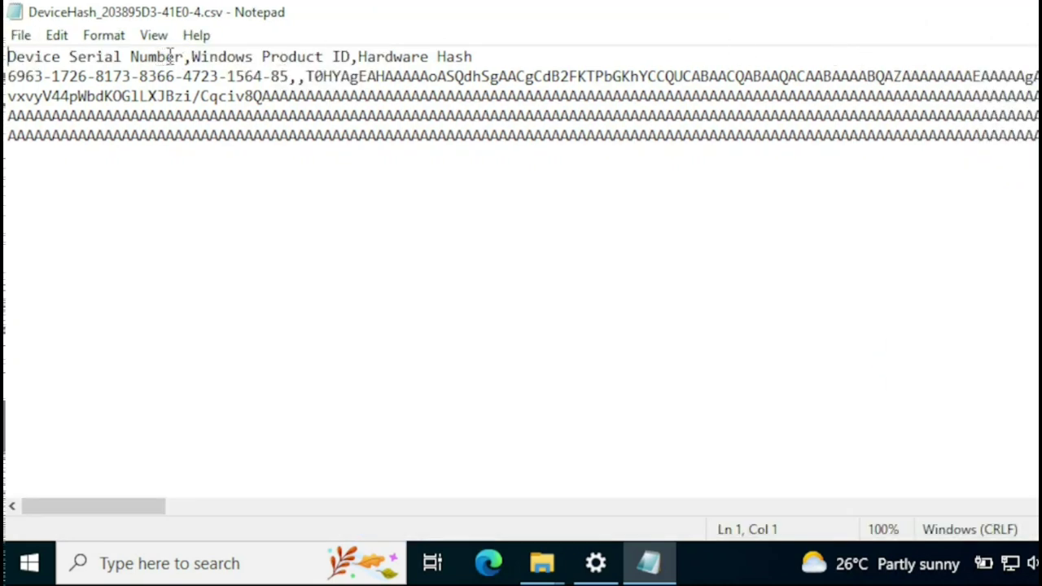
drag(186, 56, 7, 56)
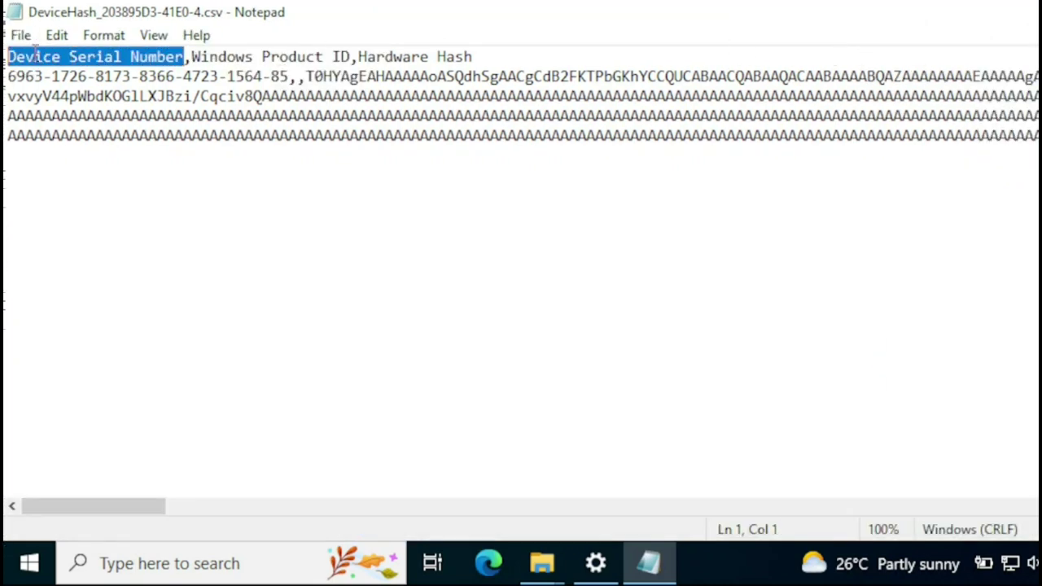
drag(192, 56, 479, 56)
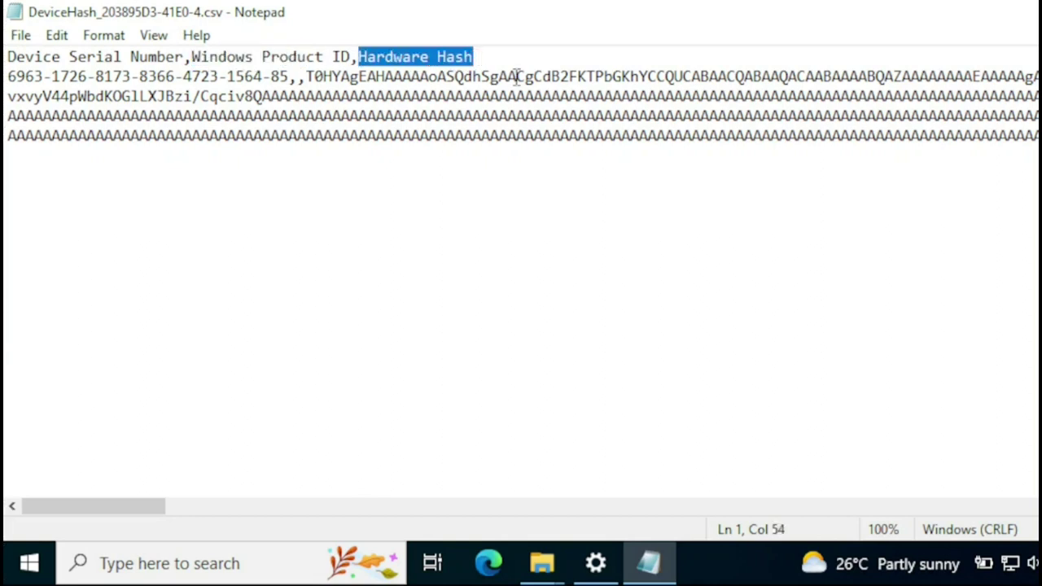
key(alt+F4)
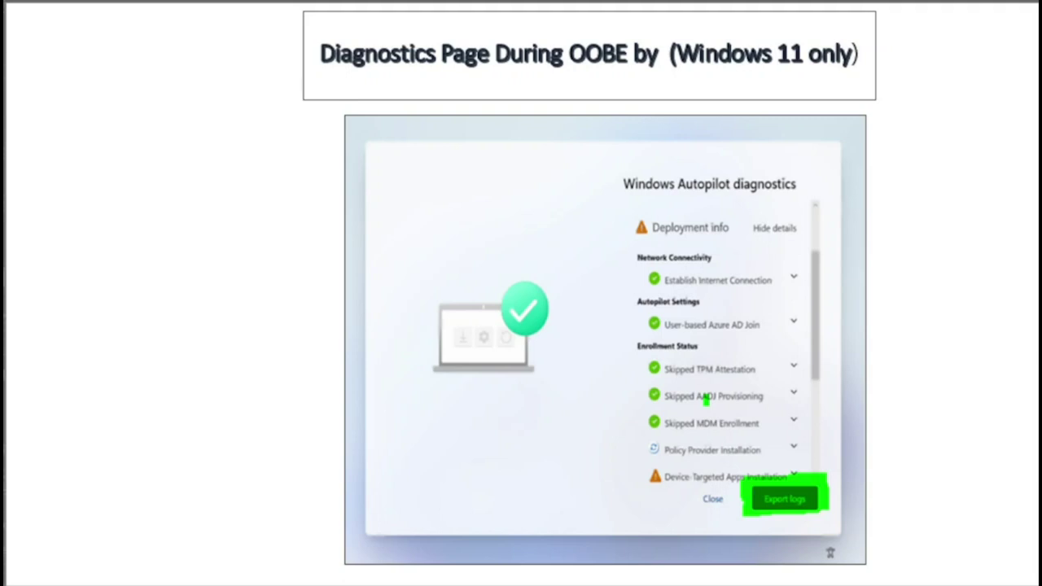
key(Right)
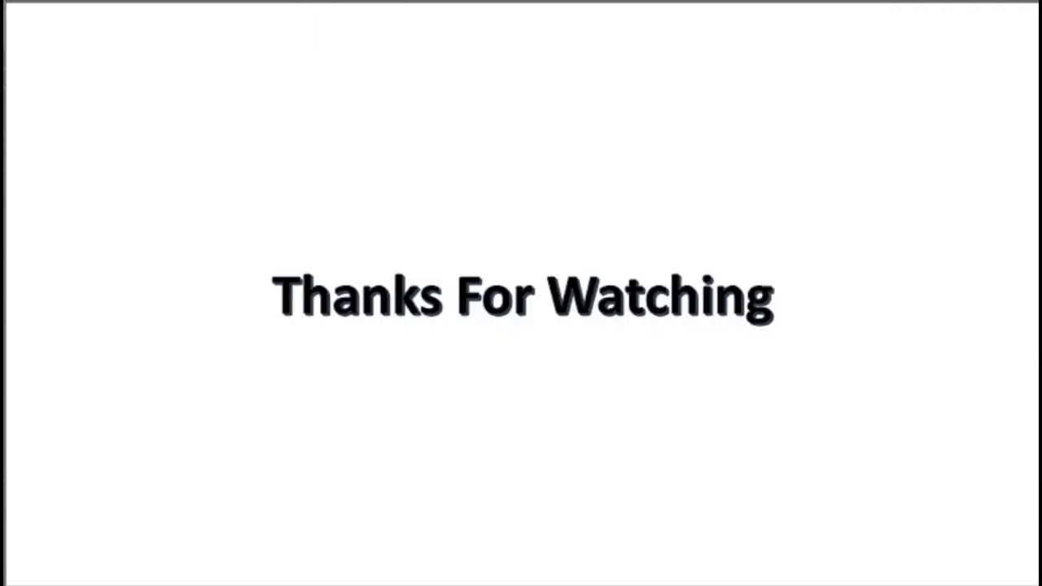